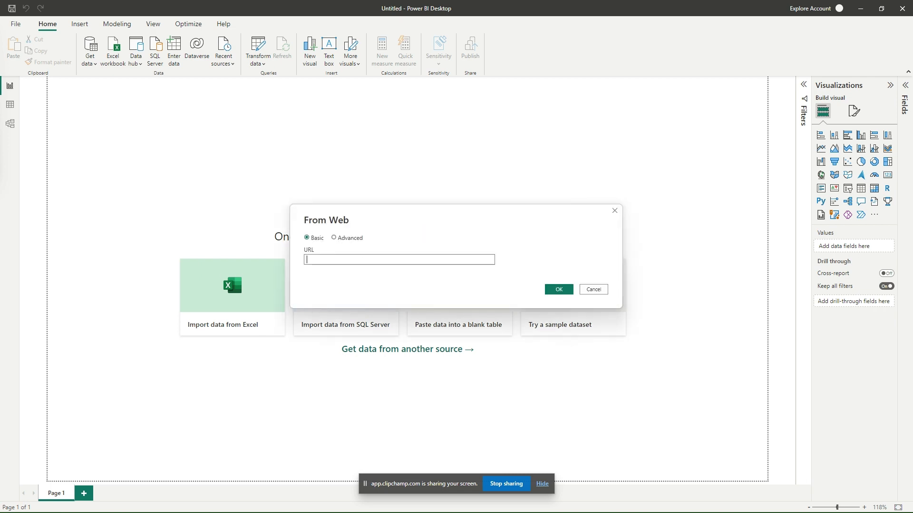
{"action": "type", "text": "https://fantasy.premierleague.com/api/bootstrap-static/"}
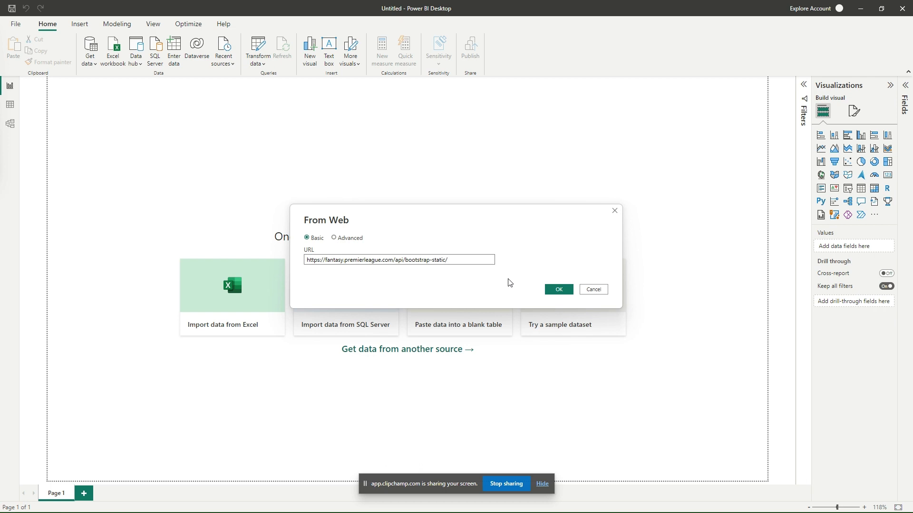
{"action": "left_click", "coordinate": [559, 289]}
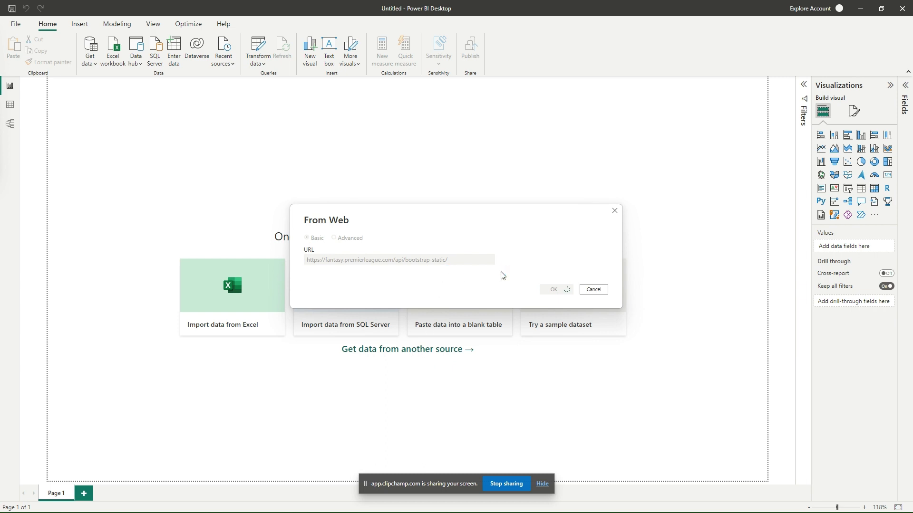
{"action": "left_click", "coordinate": [543, 484]}
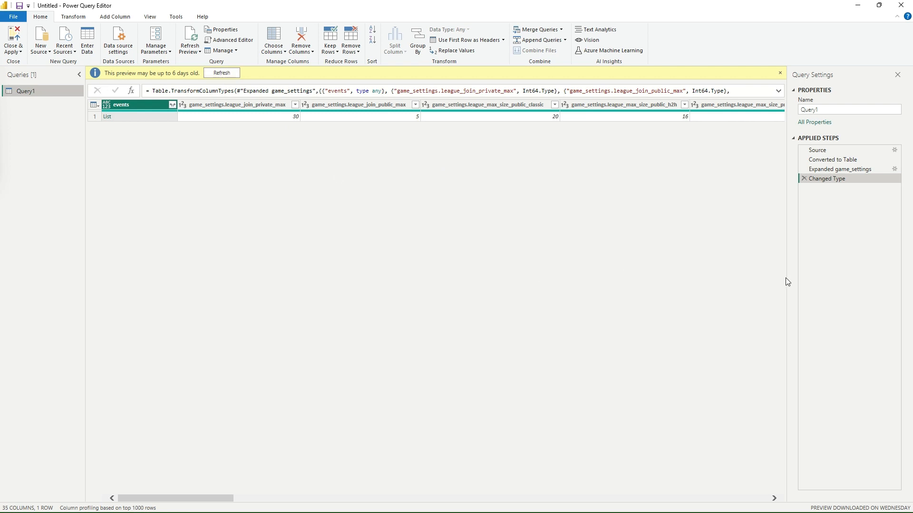
{"action": "left_click", "coordinate": [222, 73]}
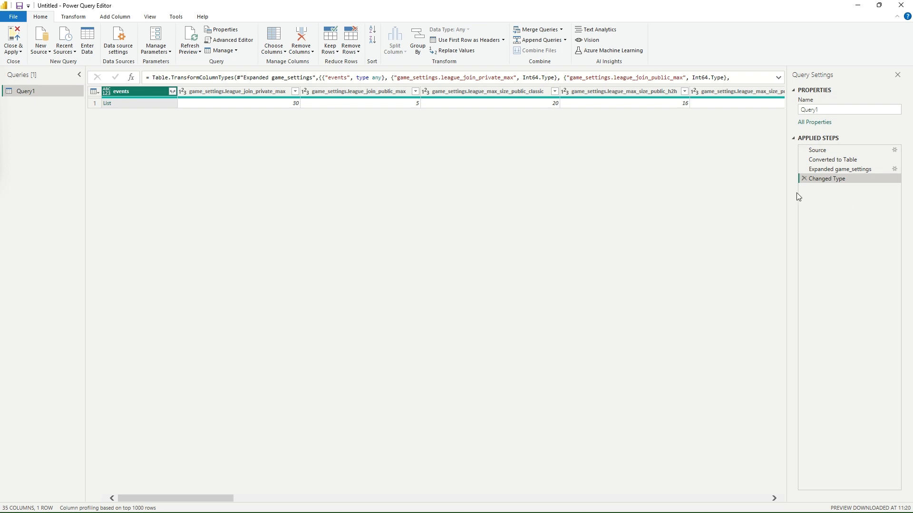
Delete the Changed Type, Expanded game_settings and Converted to Table steps so that only Source remains in the query.
{"action": "left_click", "coordinate": [803, 179]}
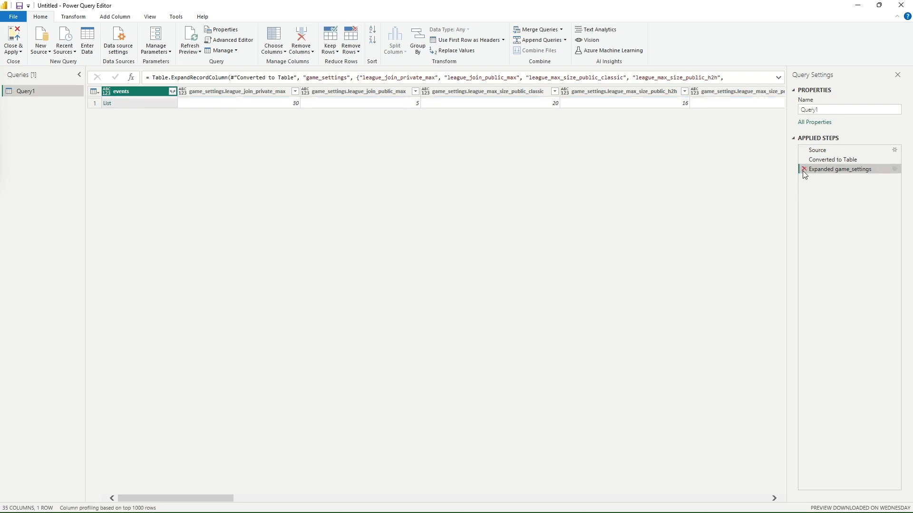
{"action": "left_click", "coordinate": [803, 170]}
{"action": "left_click", "coordinate": [804, 160]}
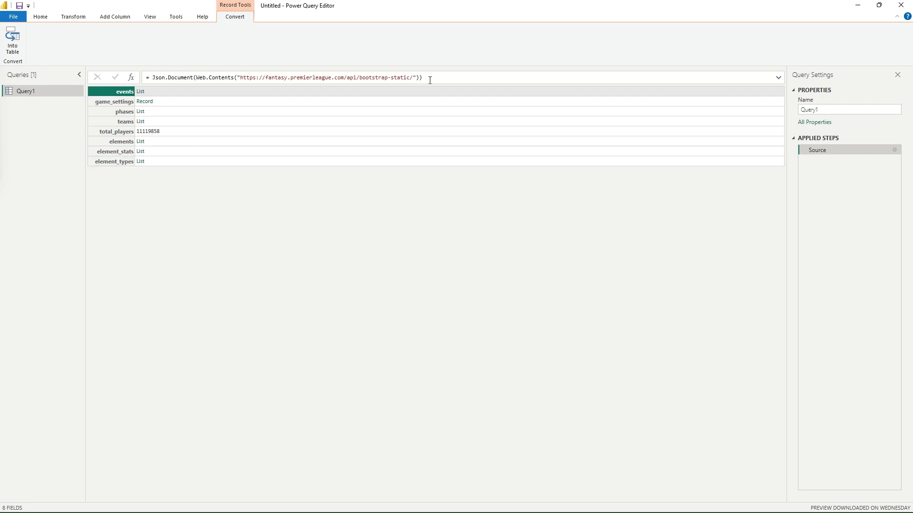
{"action": "left_click_drag", "start_coordinate": [430, 81], "coordinate": [198, 73]}
{"action": "left_click", "coordinate": [225, 232]}
Drill into the events list and convert it to a table with no delimiter and extra columns shown as errors.
{"action": "left_click", "coordinate": [110, 93]}
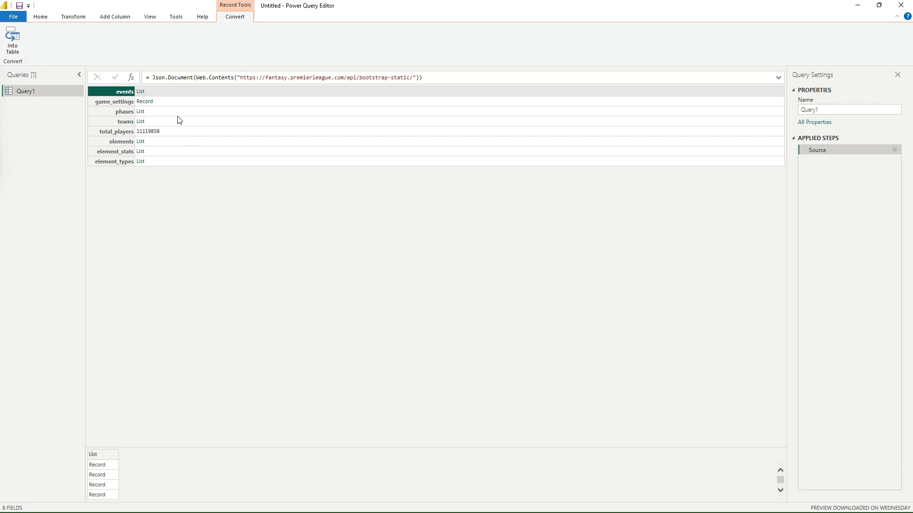
{"action": "left_click", "coordinate": [141, 93]}
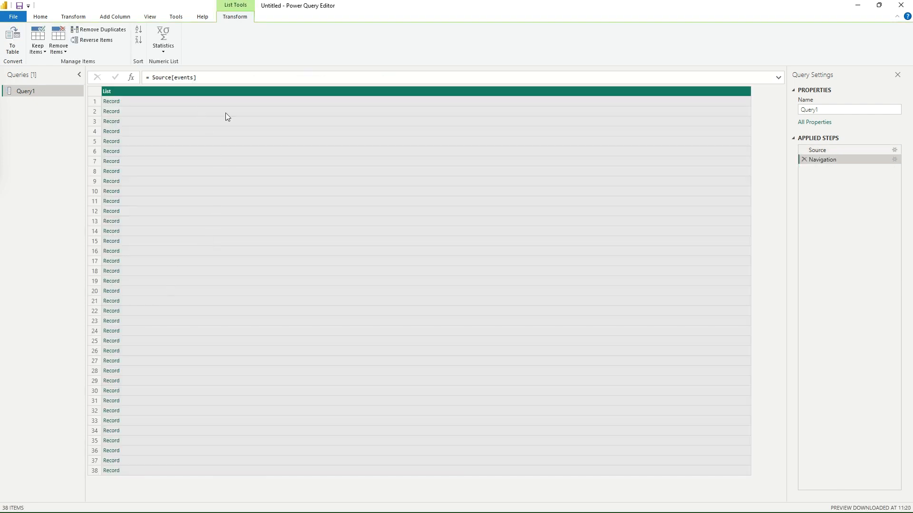
{"action": "mouse_move", "coordinate": [141, 506]}
{"action": "left_click", "coordinate": [12, 43]}
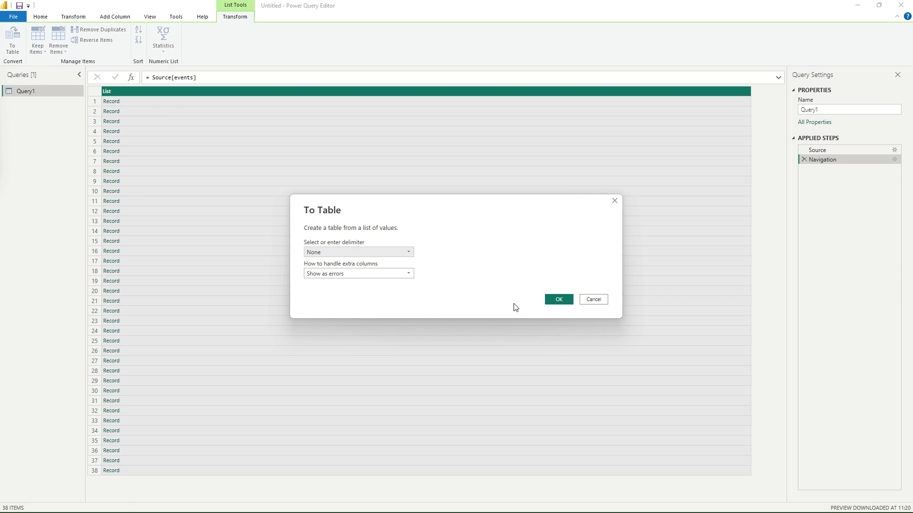
{"action": "left_click", "coordinate": [561, 302]}
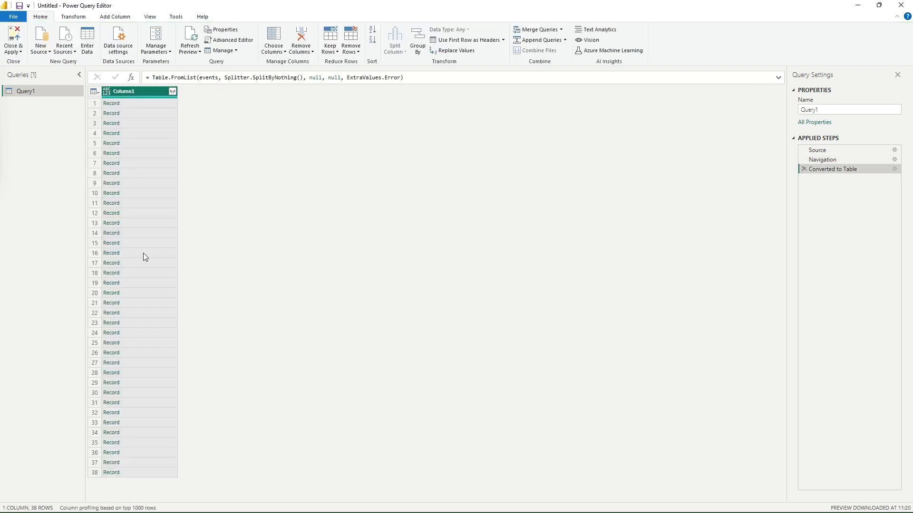
Expand Column1 into all of its record fields without using the original column name as prefix.
{"action": "left_click", "coordinate": [172, 92]}
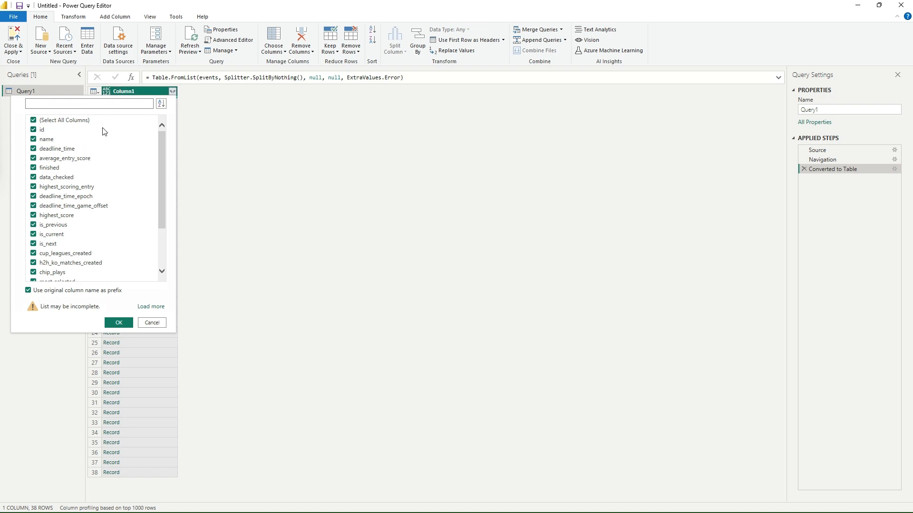
{"action": "scroll", "coordinate": [82, 150], "scroll_direction": "down", "scroll_amount": 2}
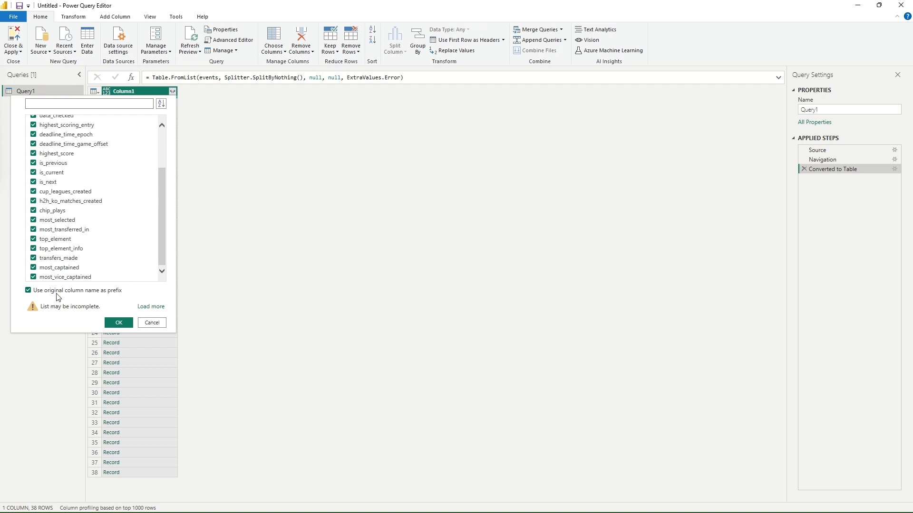
{"action": "left_click", "coordinate": [38, 291]}
{"action": "left_click", "coordinate": [113, 324]}
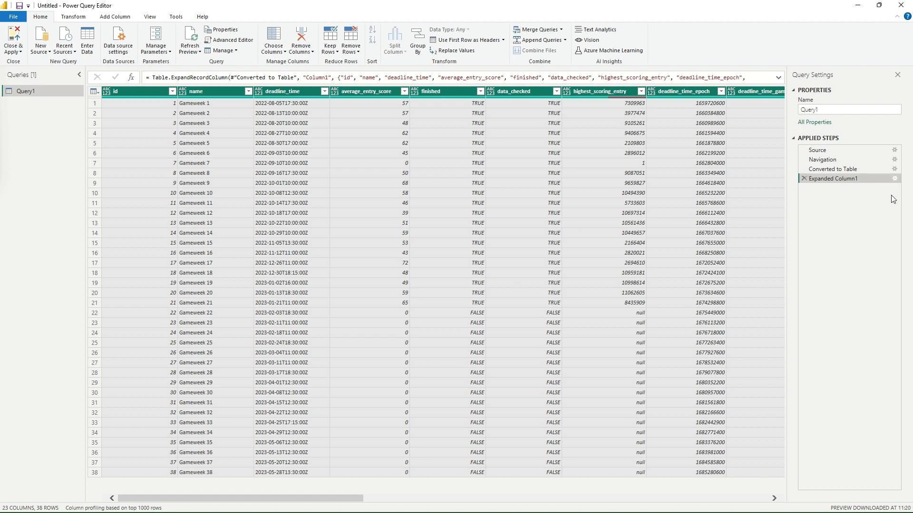
Edit the Expanded Column1 step to keep only the id and name columns.
{"action": "left_click", "coordinate": [894, 180]}
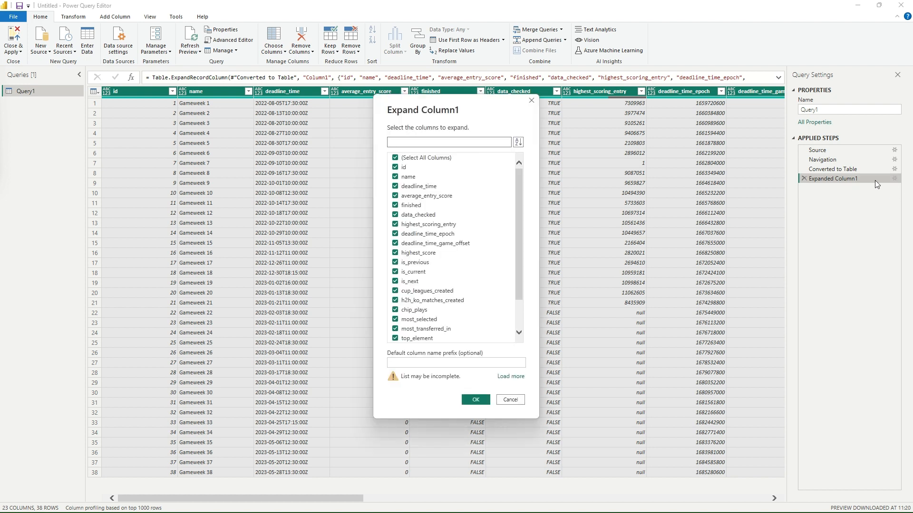
{"action": "left_click", "coordinate": [407, 158]}
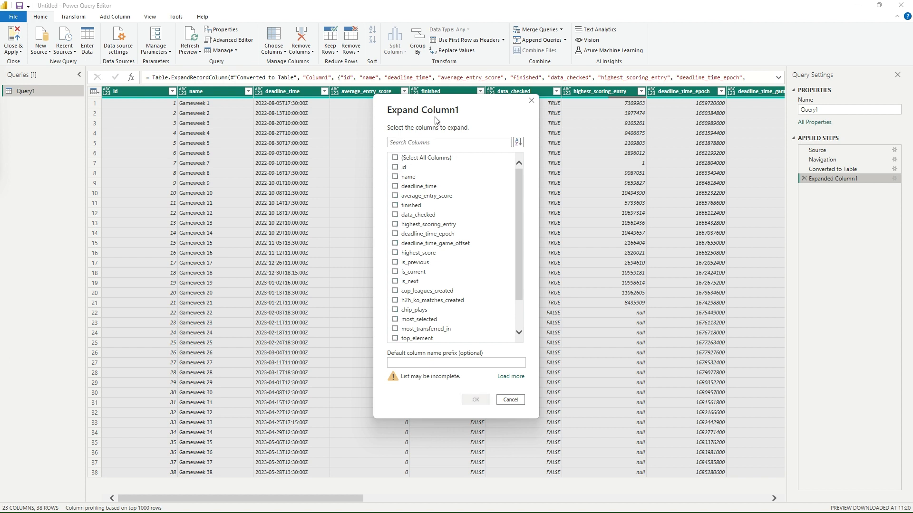
{"action": "left_click", "coordinate": [403, 169]}
{"action": "left_click", "coordinate": [396, 176]}
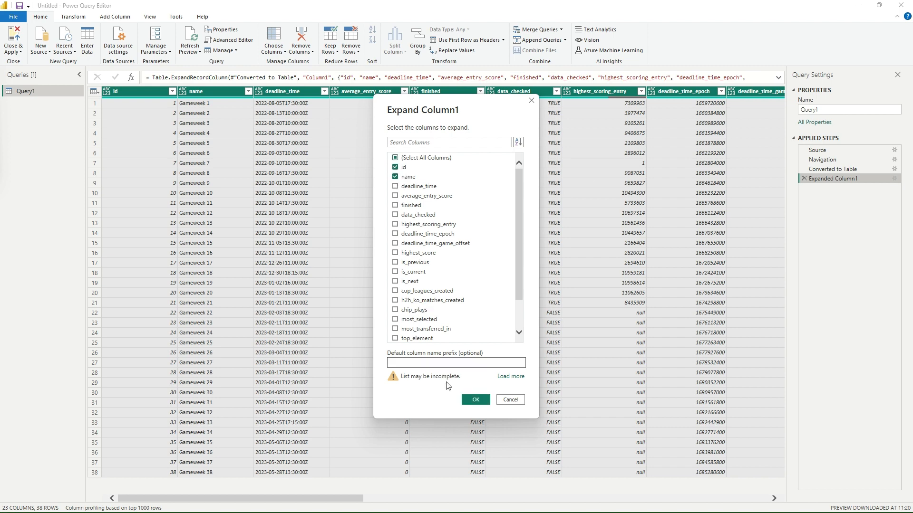
{"action": "left_click", "coordinate": [475, 400]}
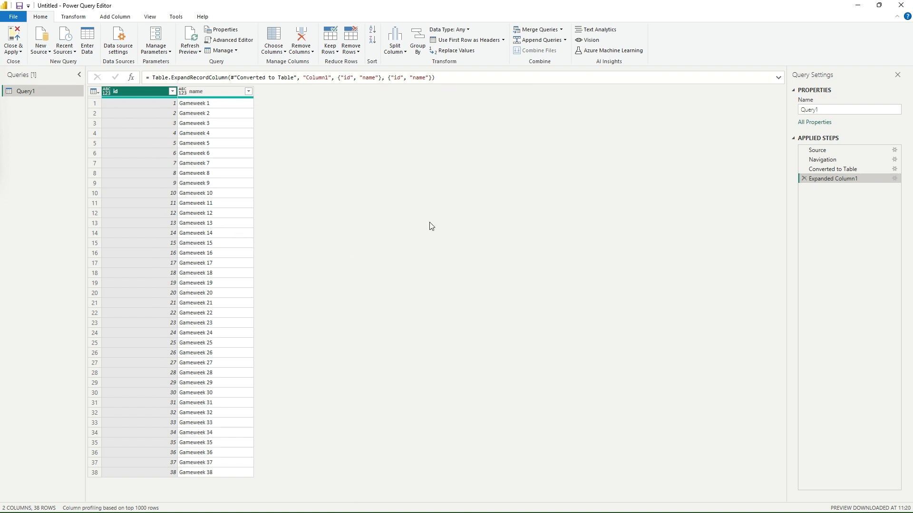
Change the data type of the id column to Text.
{"action": "right_click", "coordinate": [146, 96]}
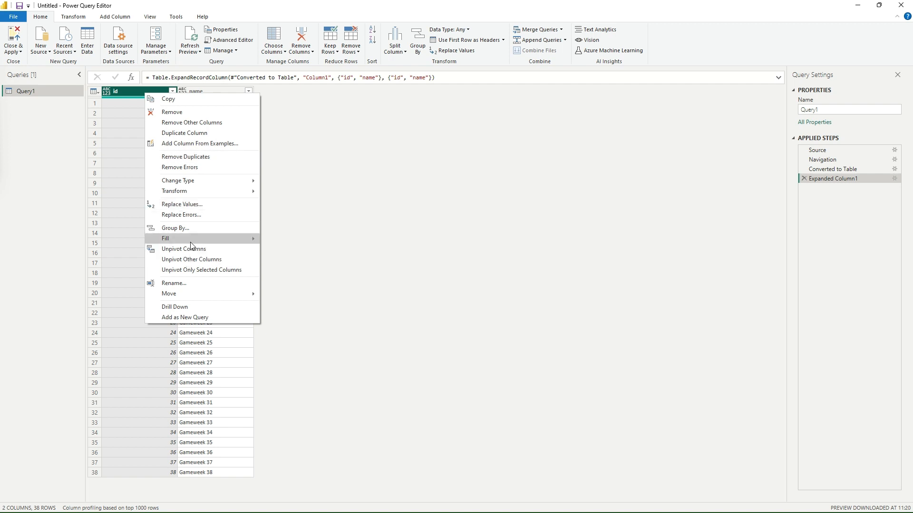
{"action": "mouse_move", "coordinate": [198, 183]}
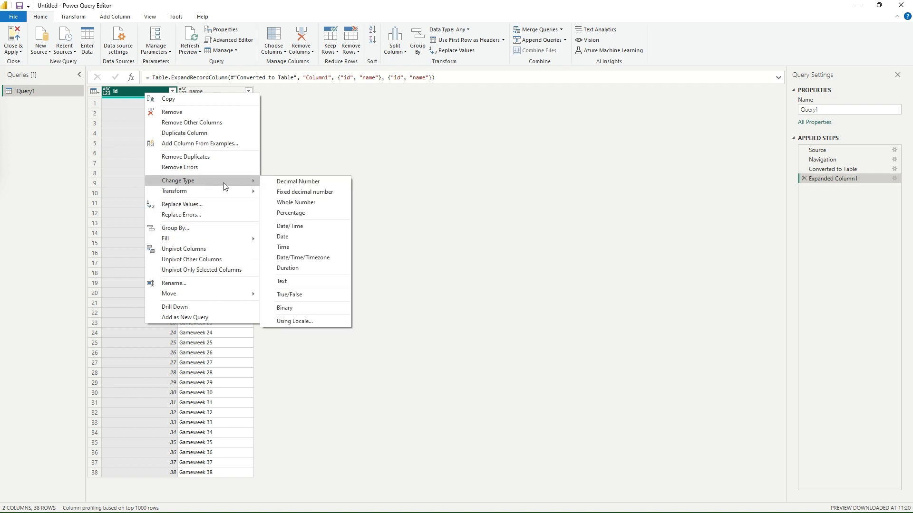
{"action": "left_click", "coordinate": [289, 281]}
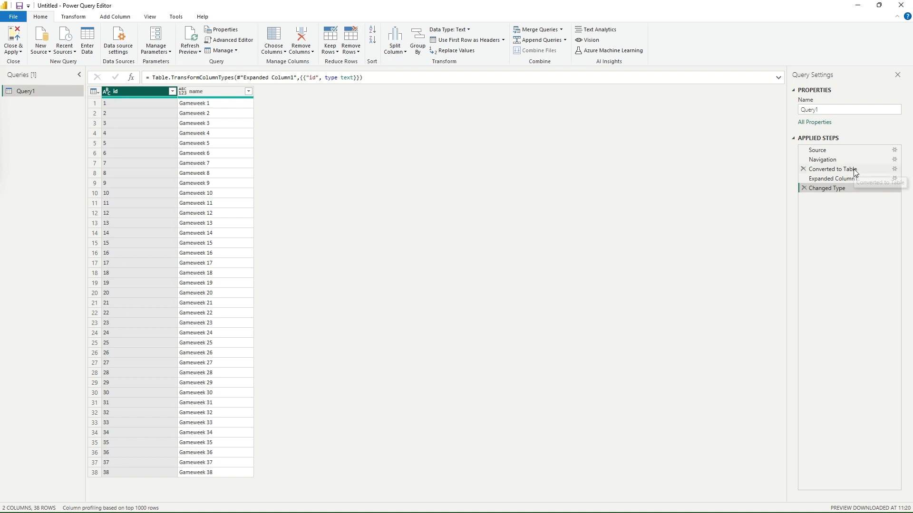
Rename the query to Gameweeks.
{"action": "double_click", "coordinate": [849, 109]}
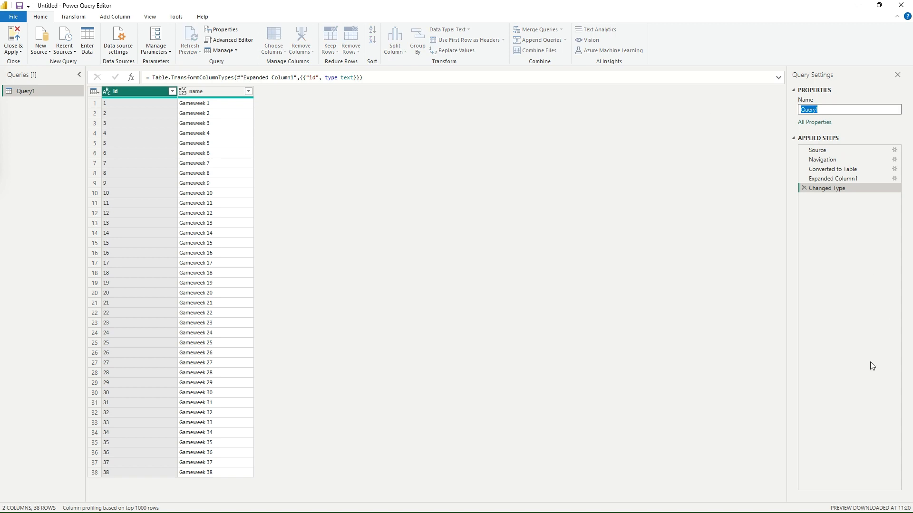
{"action": "type", "text": "Game"}
{"action": "type", "text": "weks"}
{"action": "type", "text": "e"}
{"action": "key", "text": "BackSpace"}
{"action": "type", "text": "eeks"}
{"action": "key", "text": "Return"}
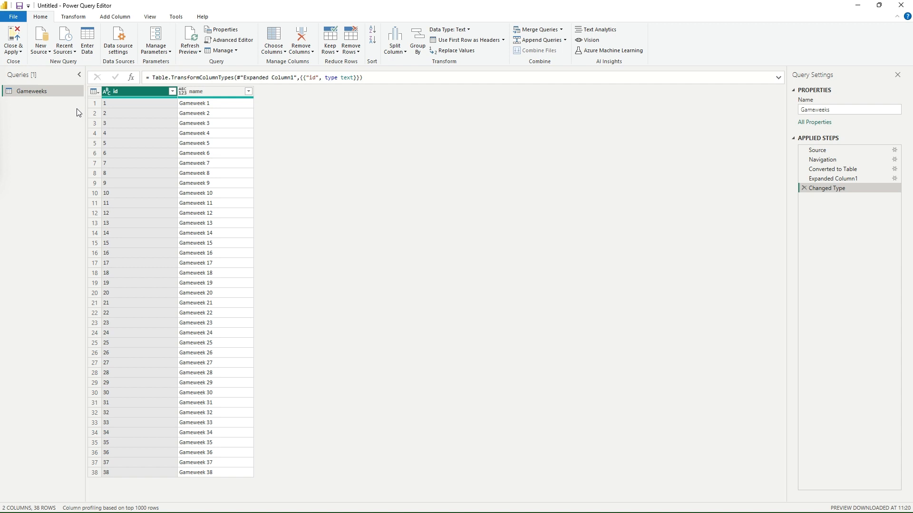
Add another query from the recent bootstrap-static web source and delete all of its applied steps except Source.
{"action": "left_click", "coordinate": [68, 53]}
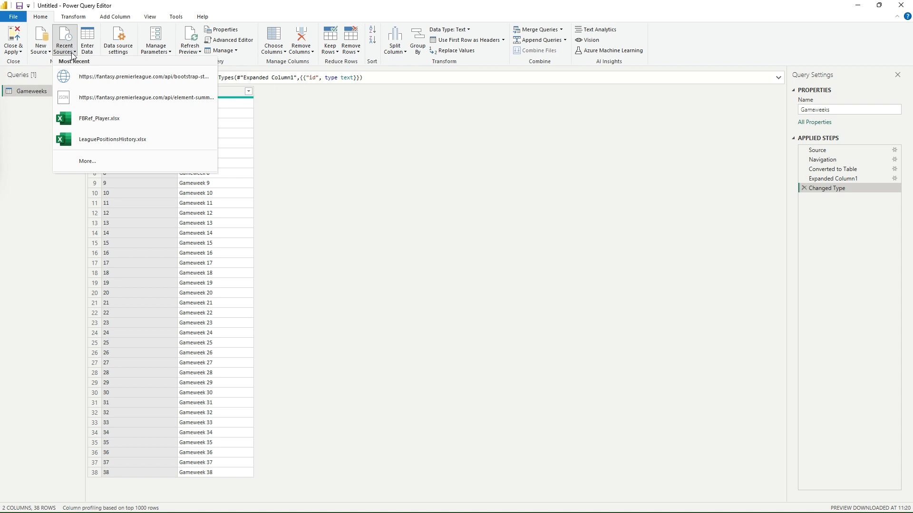
{"action": "left_click", "coordinate": [133, 81]}
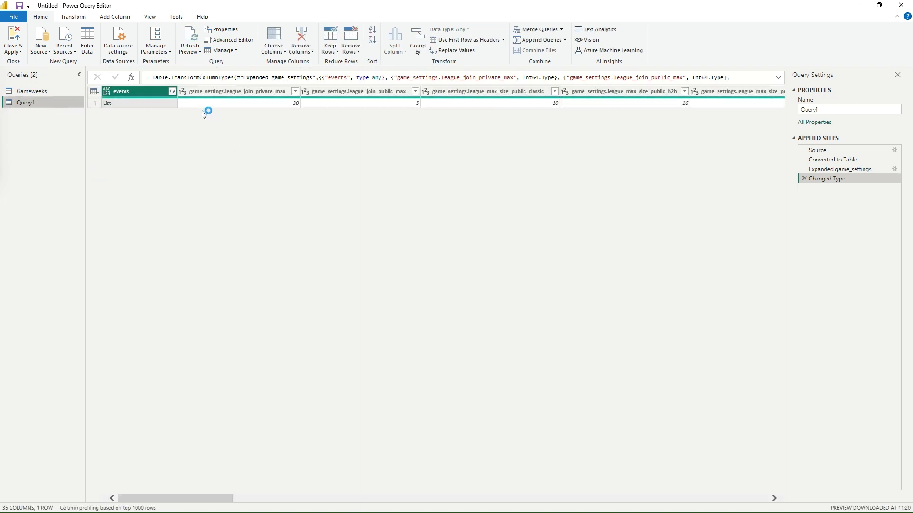
{"action": "left_click", "coordinate": [804, 179]}
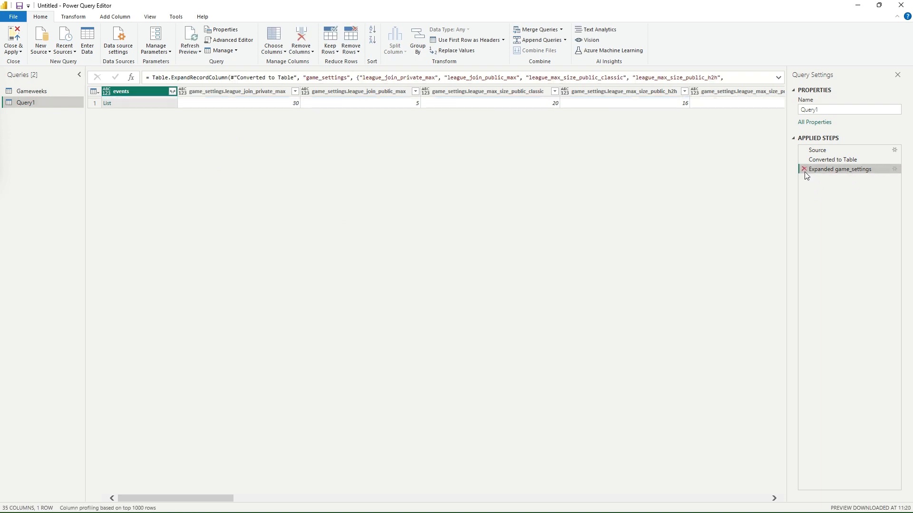
{"action": "left_click", "coordinate": [804, 170]}
{"action": "left_click", "coordinate": [803, 160]}
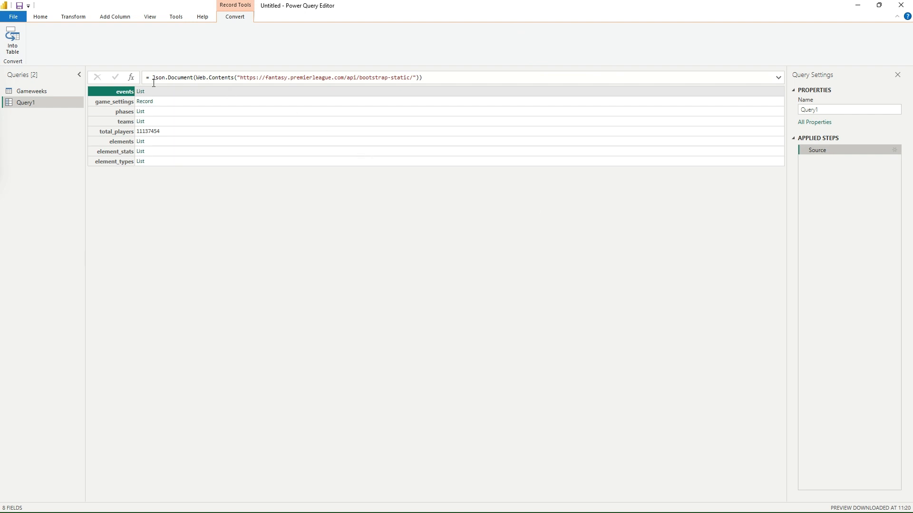
Drill into the element_types list of the new query and convert it to a table with the default options.
{"action": "left_click", "coordinate": [141, 163]}
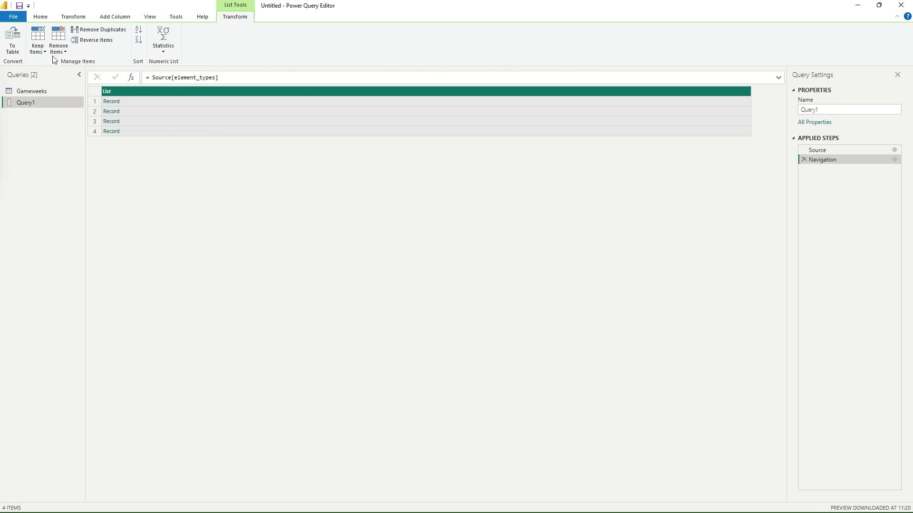
{"action": "left_click", "coordinate": [7, 47]}
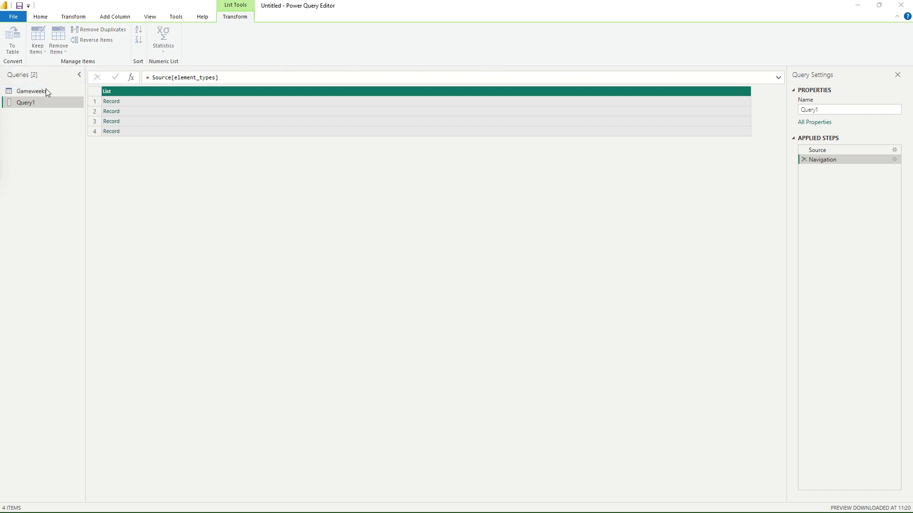
{"action": "left_click", "coordinate": [557, 299]}
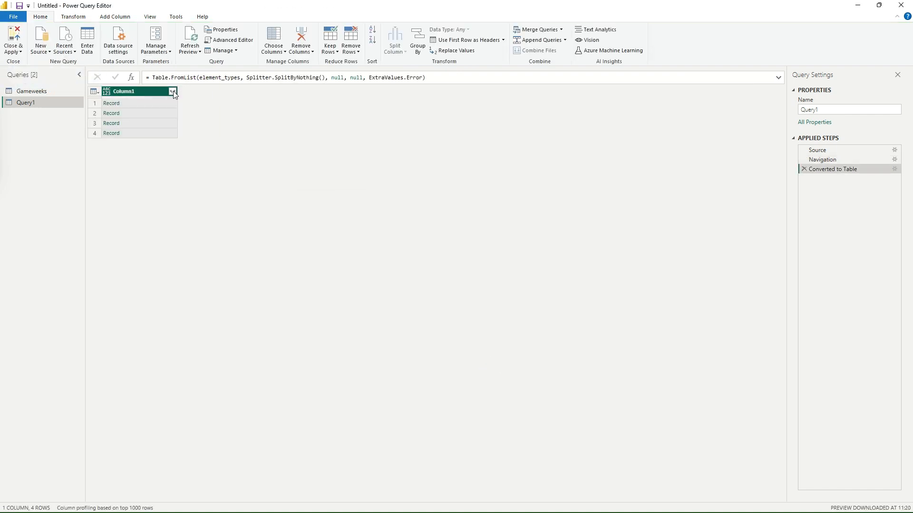
Expand Column1 into all element_types fields without a prefix and look through the resulting columns.
{"action": "left_click", "coordinate": [173, 92]}
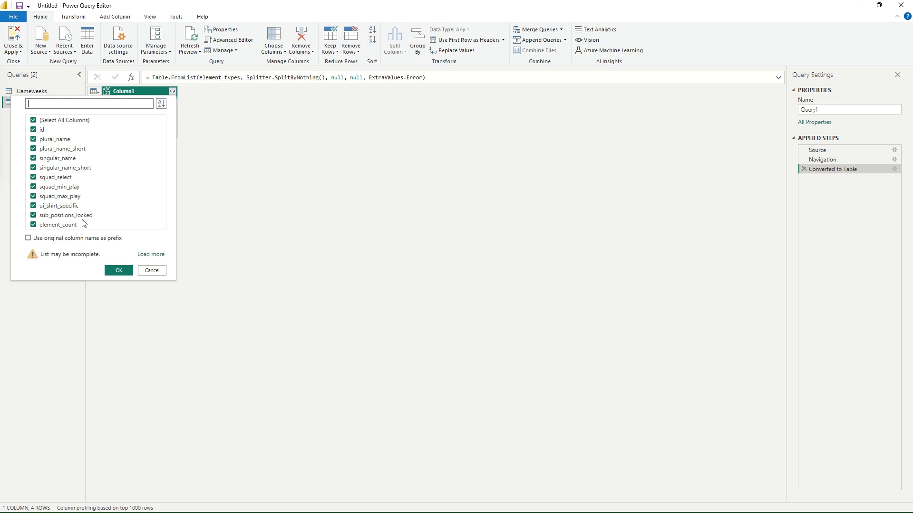
{"action": "left_click", "coordinate": [118, 270]}
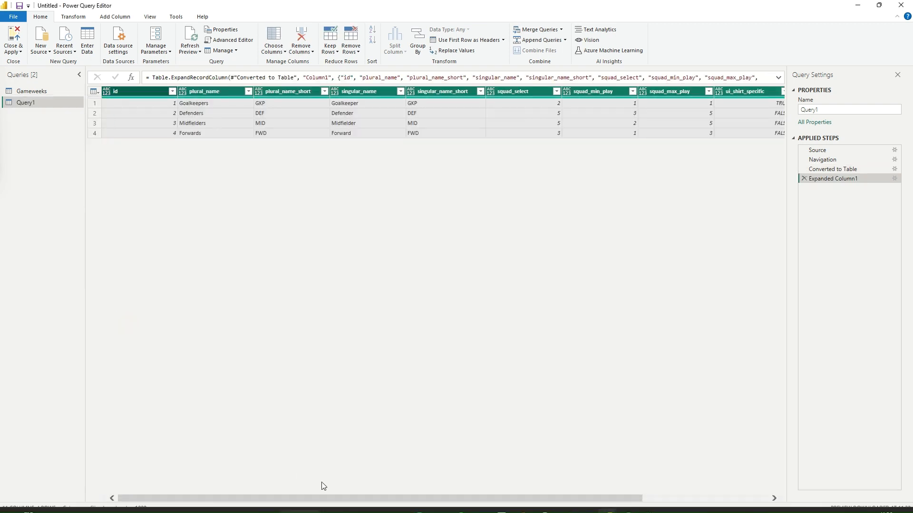
{"action": "left_click_drag", "start_coordinate": [318, 497], "coordinate": [444, 498]}
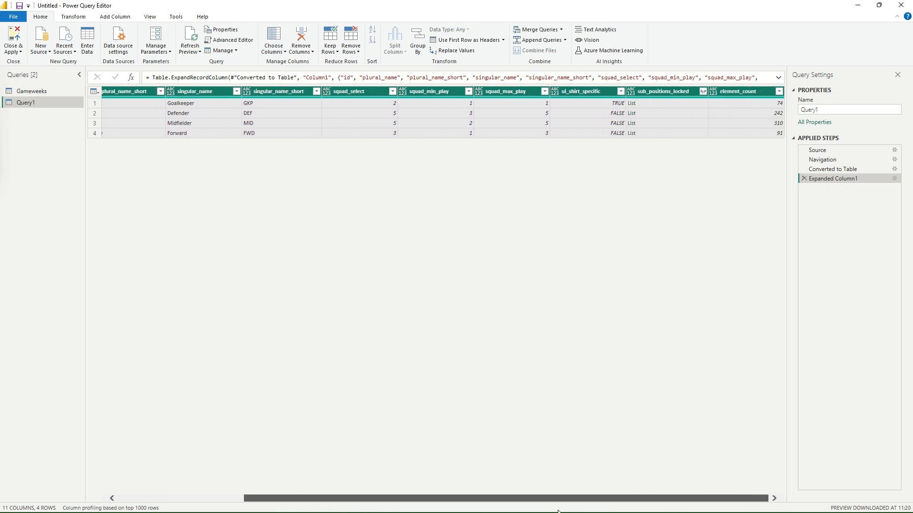
{"action": "left_click_drag", "start_coordinate": [559, 511], "coordinate": [279, 499]}
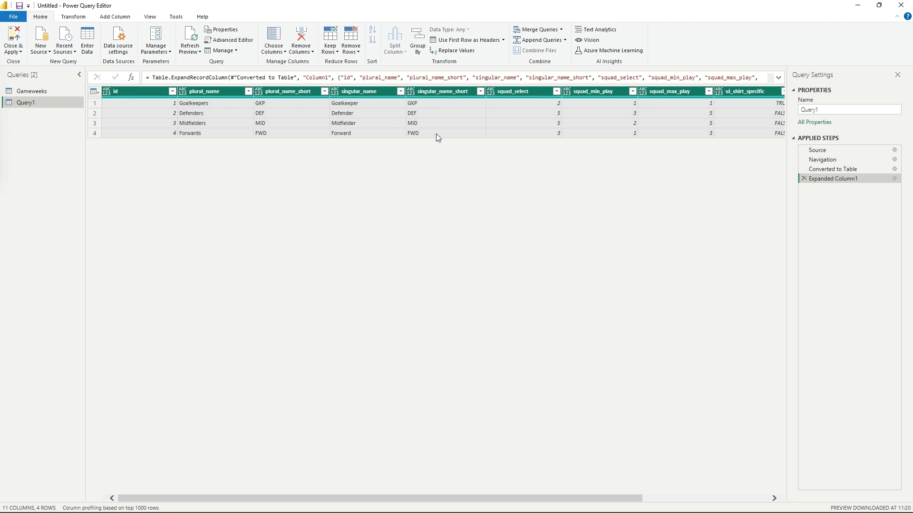
Edit the Expanded Column1 step to keep only id, plural_name, plural_name_short, singular_name and singular_name_short.
{"action": "left_click", "coordinate": [894, 179]}
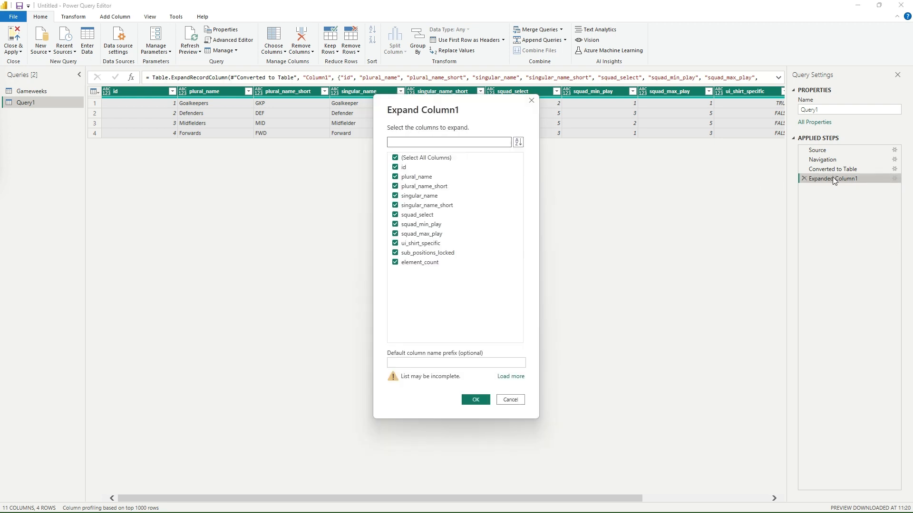
{"action": "left_click", "coordinate": [433, 158]}
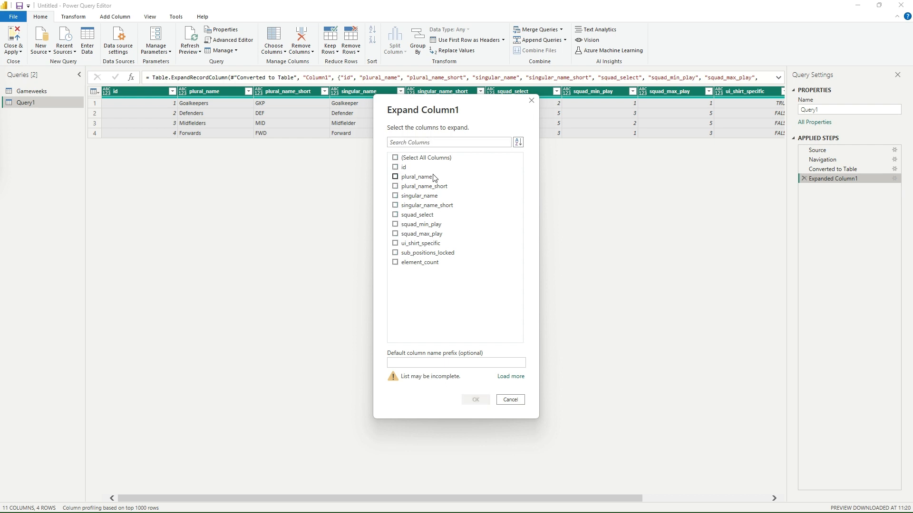
{"action": "left_click", "coordinate": [398, 168]}
{"action": "left_click", "coordinate": [408, 177]}
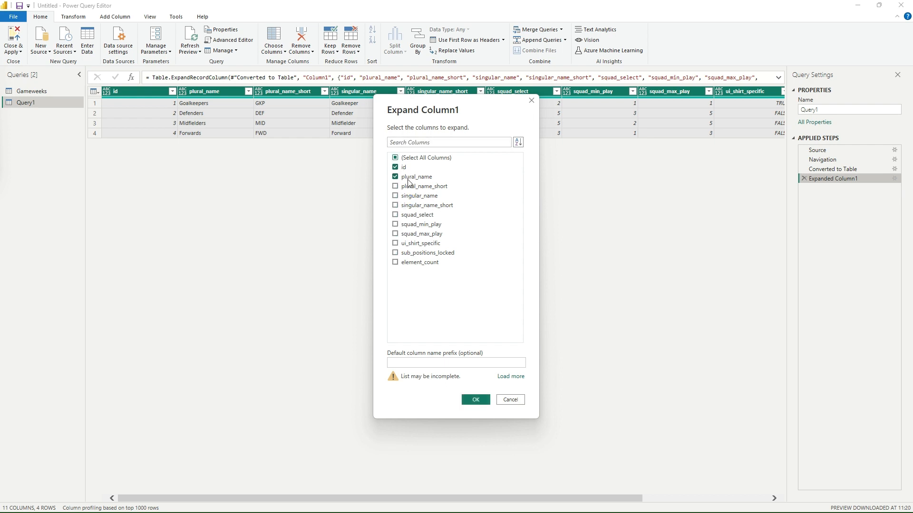
{"action": "left_click", "coordinate": [412, 188]}
{"action": "left_click", "coordinate": [426, 196]}
{"action": "left_click", "coordinate": [422, 206]}
{"action": "left_click", "coordinate": [476, 399]}
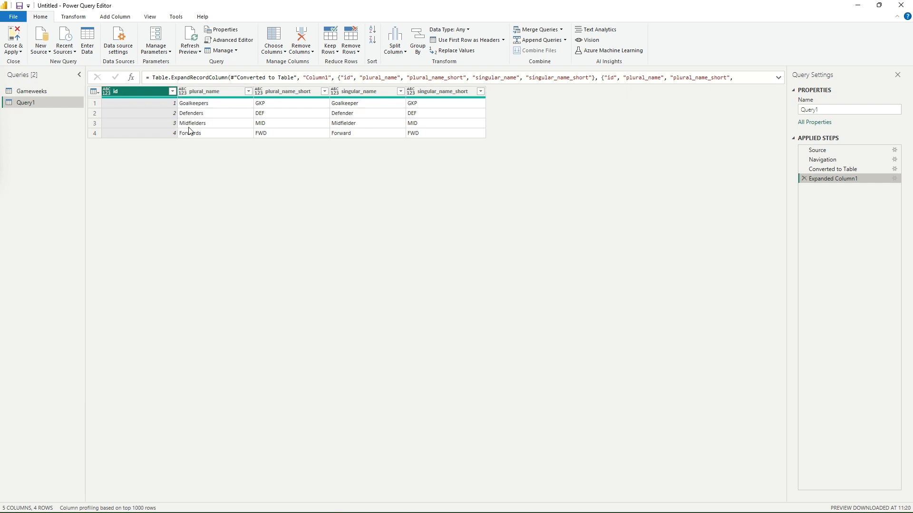
Rename the query to Positions and change the data type of its id column to Text.
{"action": "double_click", "coordinate": [816, 110]}
{"action": "type", "text": "Positions"}
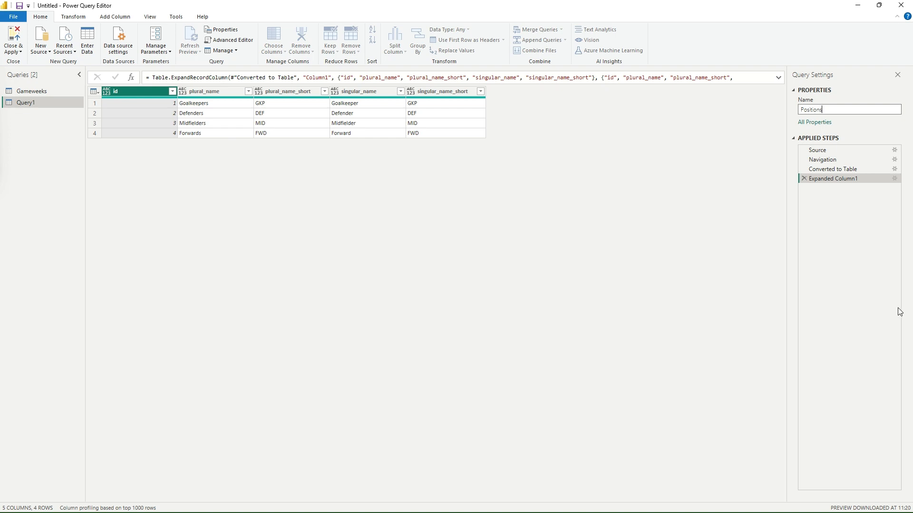
{"action": "key", "text": "Return"}
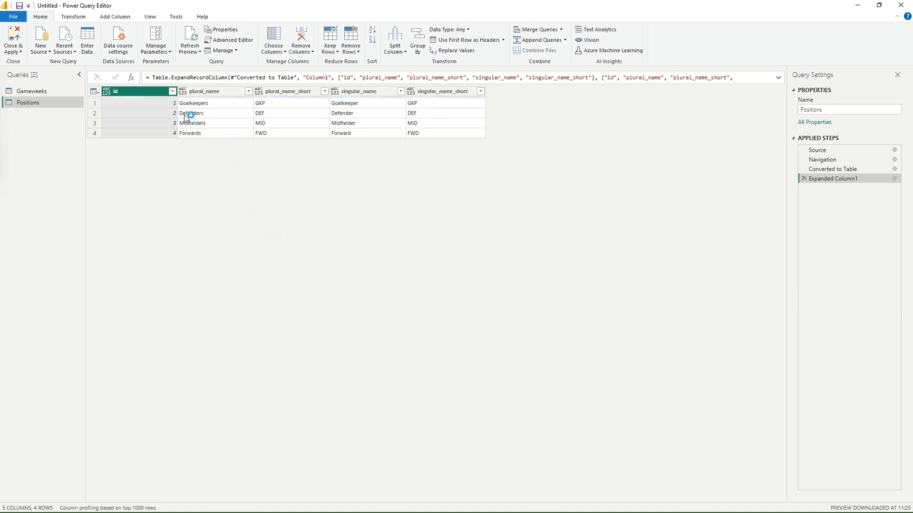
{"action": "right_click", "coordinate": [128, 95]}
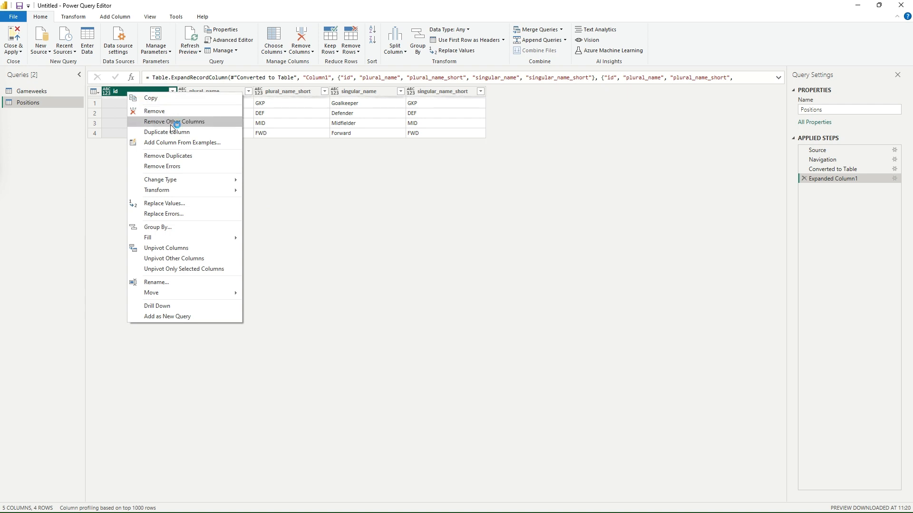
{"action": "mouse_move", "coordinate": [166, 183]}
{"action": "left_click", "coordinate": [277, 280]}
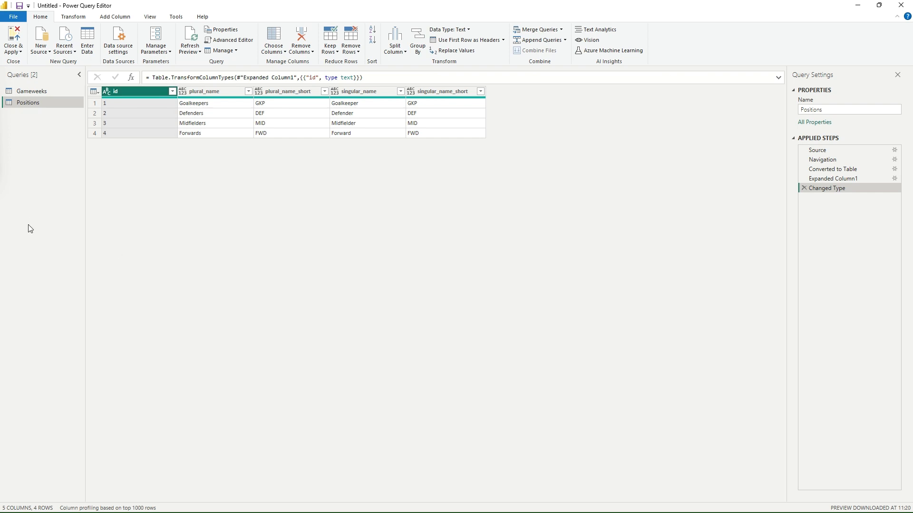
Add a third query from the recent bootstrap-static web source and delete all of its applied steps except Source.
{"action": "left_click", "coordinate": [69, 50]}
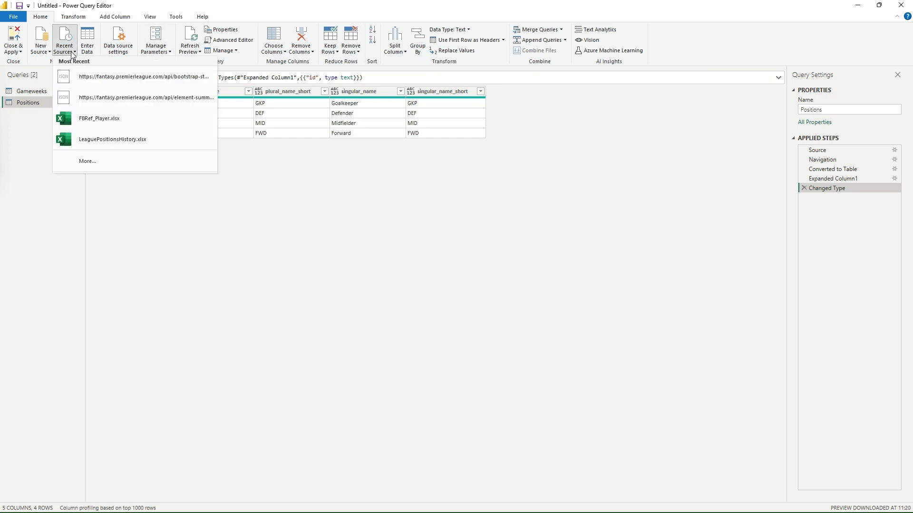
{"action": "left_click", "coordinate": [137, 79]}
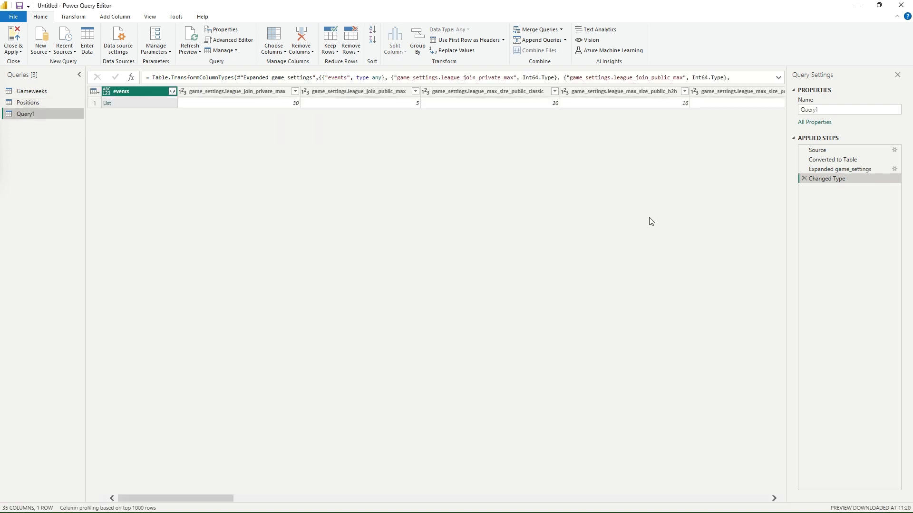
{"action": "left_click", "coordinate": [806, 170]}
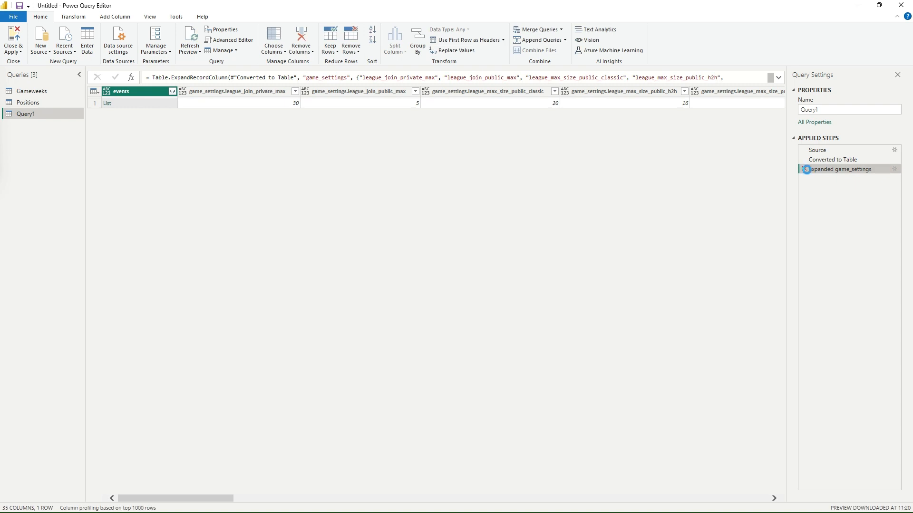
{"action": "left_click", "coordinate": [806, 170]}
{"action": "left_click", "coordinate": [805, 161]}
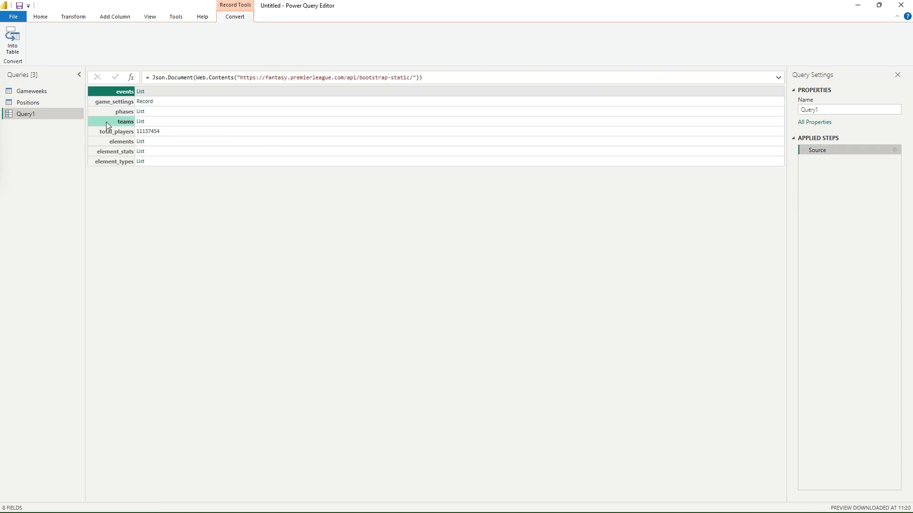
Drill into the teams list of the new query and convert it to a table with the default options.
{"action": "left_click", "coordinate": [141, 122]}
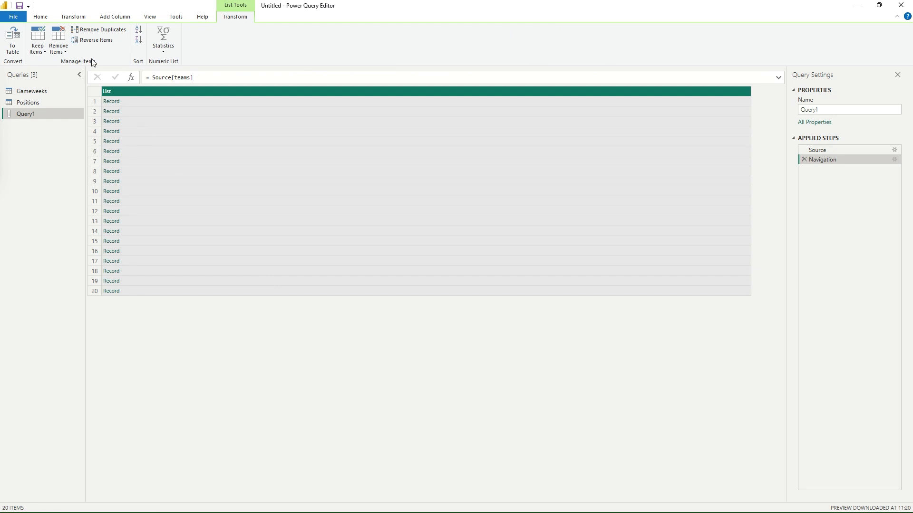
{"action": "left_click", "coordinate": [12, 41]}
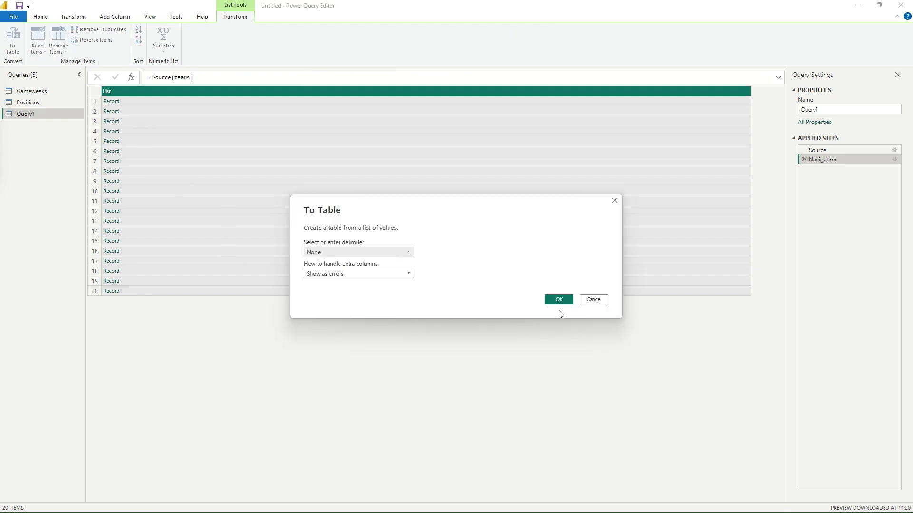
{"action": "left_click", "coordinate": [559, 300]}
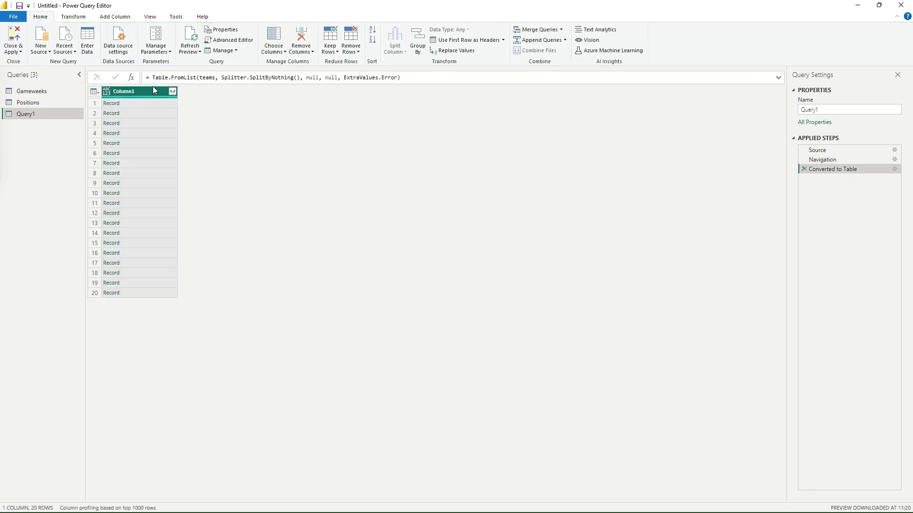
Expand Column1 into all team fields without a prefix and look through the resulting columns.
{"action": "left_click", "coordinate": [172, 91]}
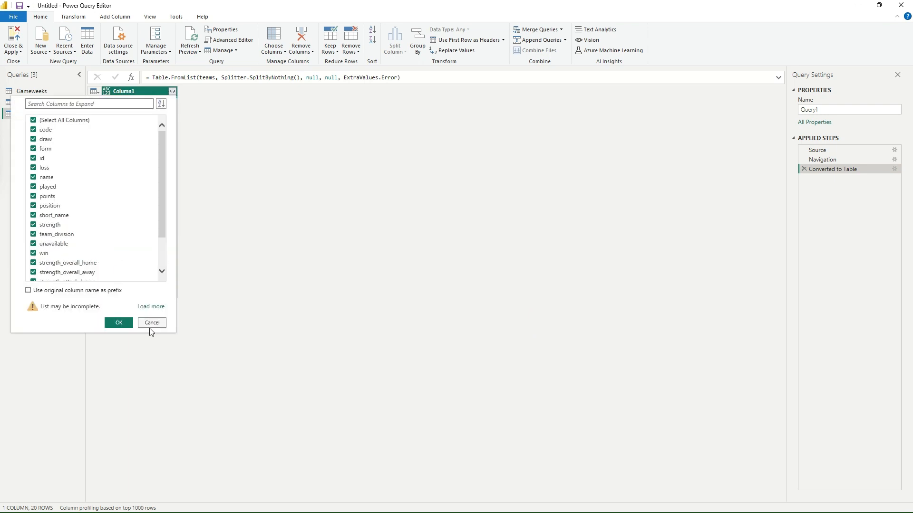
{"action": "left_click", "coordinate": [120, 323]}
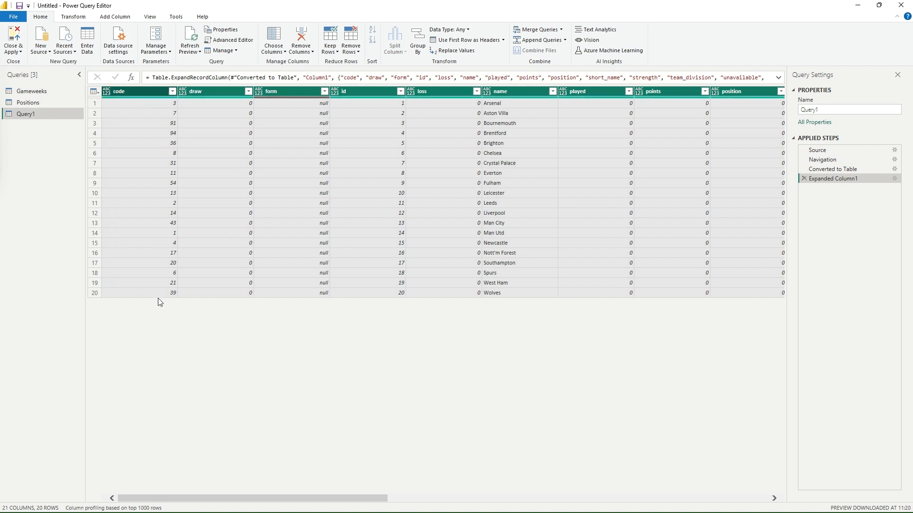
{"action": "left_click_drag", "start_coordinate": [306, 501], "coordinate": [757, 512]}
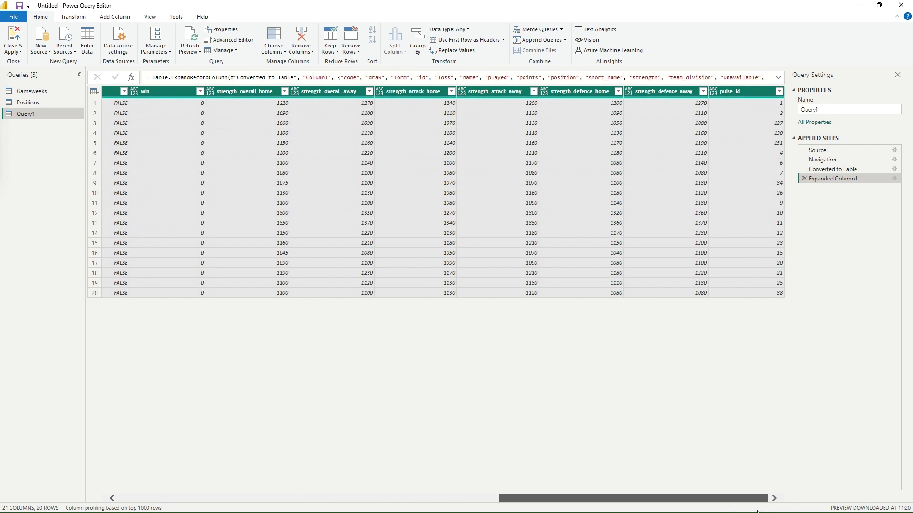
{"action": "left_click_drag", "start_coordinate": [595, 512], "coordinate": [172, 495]}
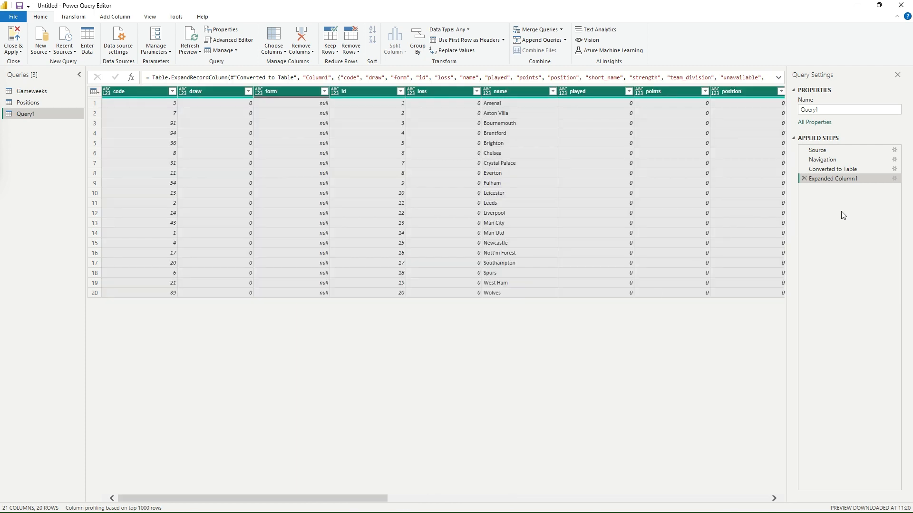
Edit the Expanded Column1 step of the teams query to keep only code, id, name and short_name.
{"action": "left_click", "coordinate": [895, 180]}
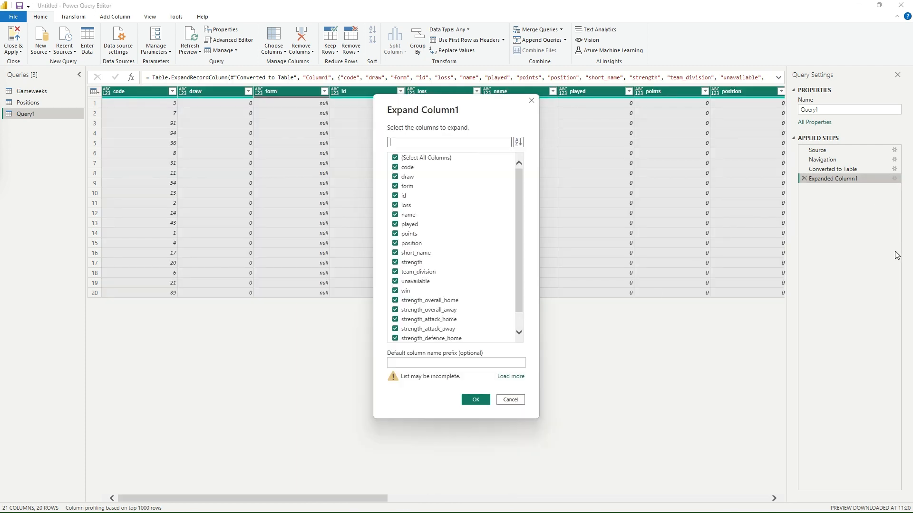
{"action": "left_click", "coordinate": [428, 158]}
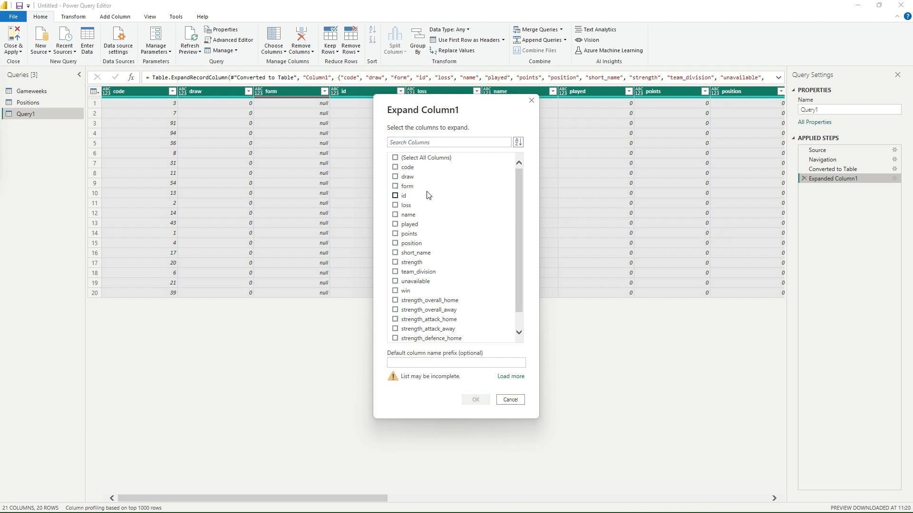
{"action": "left_click", "coordinate": [395, 167]}
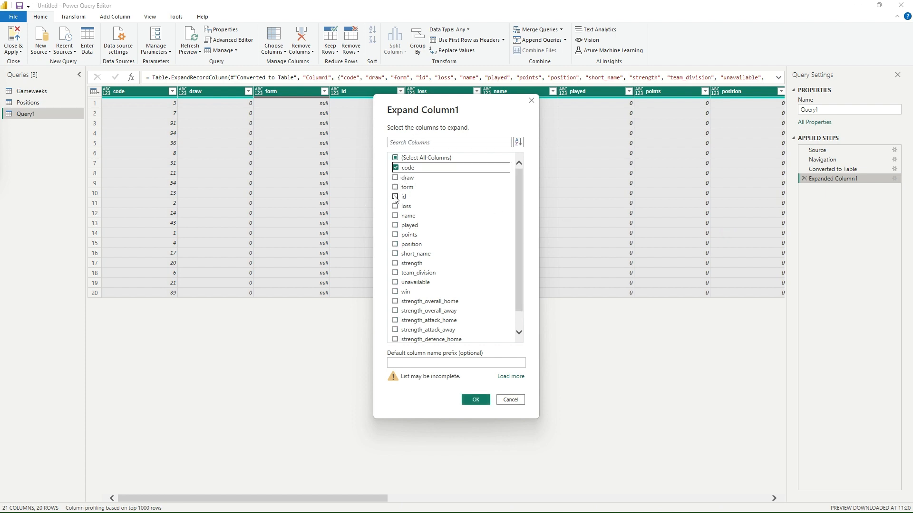
{"action": "left_click", "coordinate": [395, 196]}
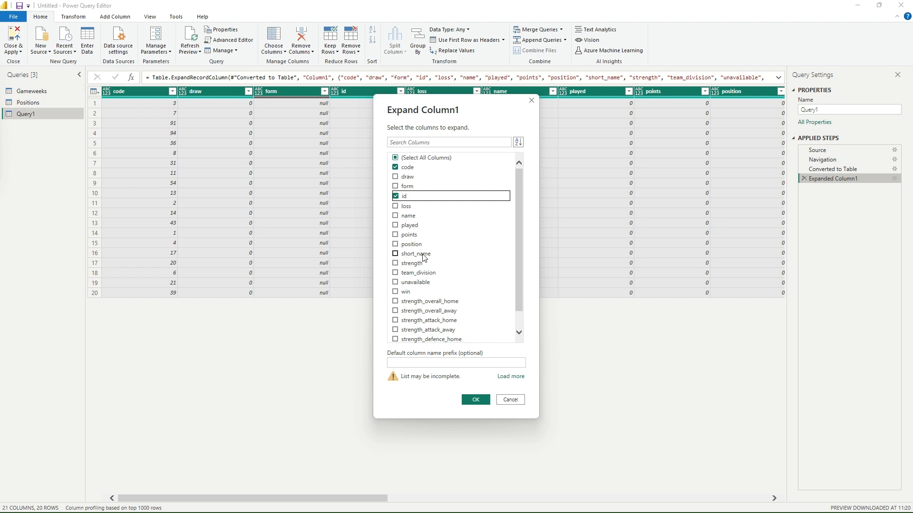
{"action": "left_click", "coordinate": [424, 257]}
{"action": "left_click", "coordinate": [413, 217]}
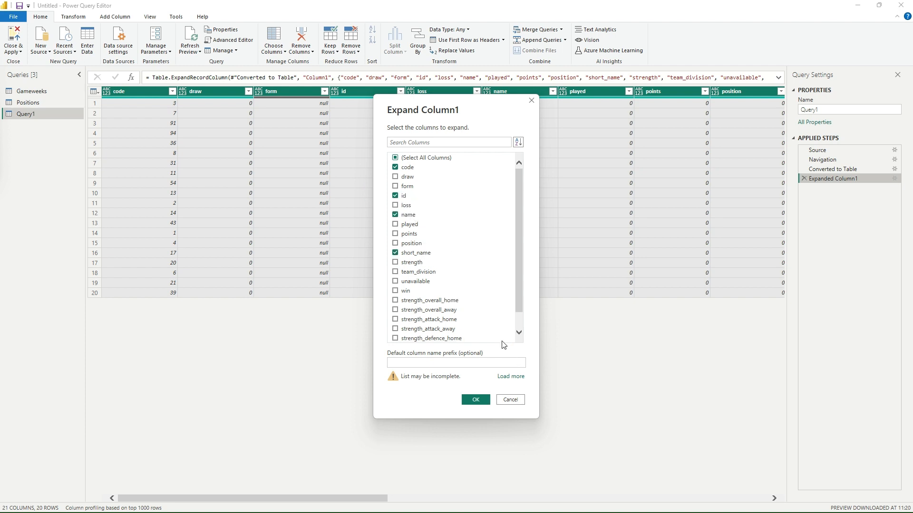
{"action": "scroll", "coordinate": [475, 335], "scroll_direction": "down", "scroll_amount": 1}
{"action": "scroll", "coordinate": [490, 331], "scroll_direction": "up", "scroll_amount": 1}
{"action": "left_click", "coordinate": [475, 401]}
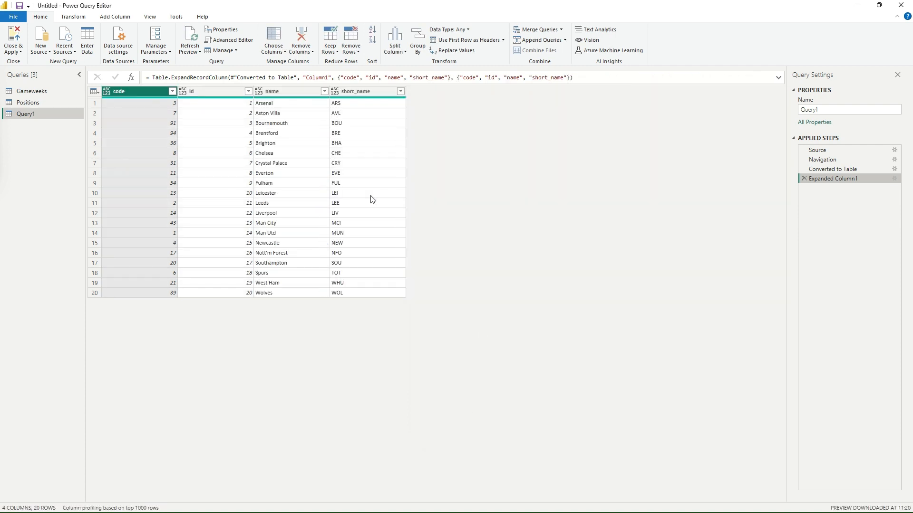
Change the data type of the code and id columns to Text.
{"action": "left_click", "coordinate": [202, 94], "text": "ctrl"}
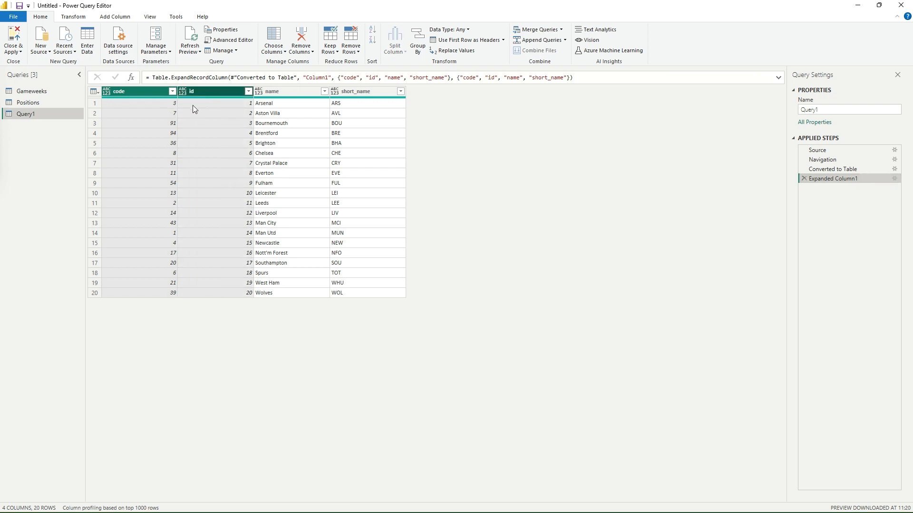
{"action": "right_click", "coordinate": [199, 98]}
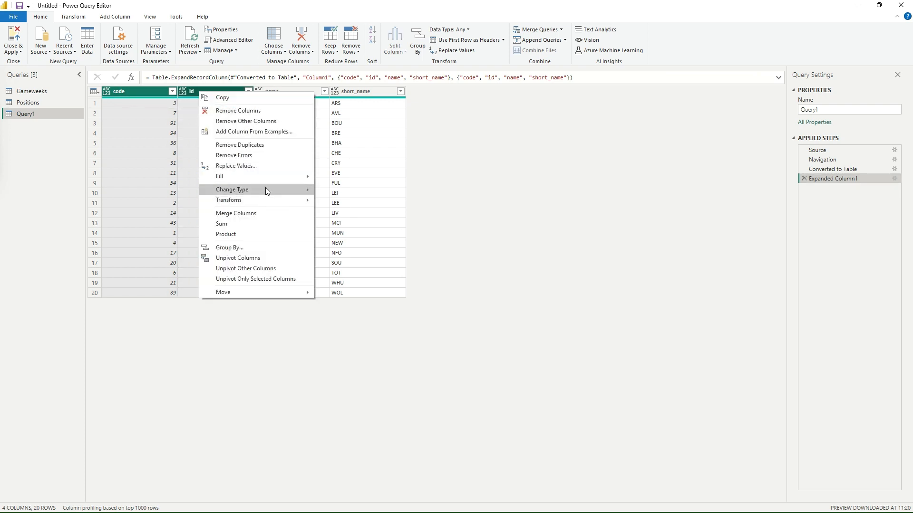
{"action": "mouse_move", "coordinate": [264, 188]}
{"action": "left_click", "coordinate": [356, 291]}
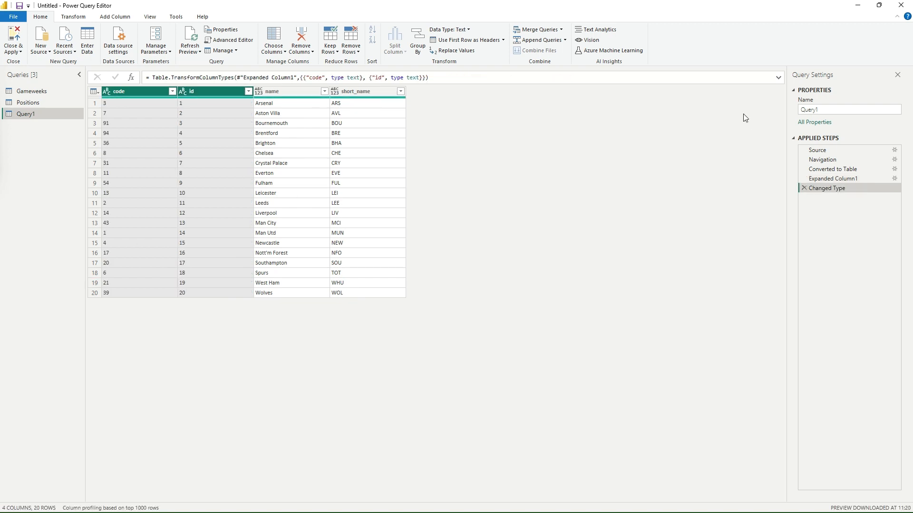
Rename the query to Teams.
{"action": "left_click_drag", "start_coordinate": [826, 110], "coordinate": [692, 111]}
{"action": "type", "text": "teams"}
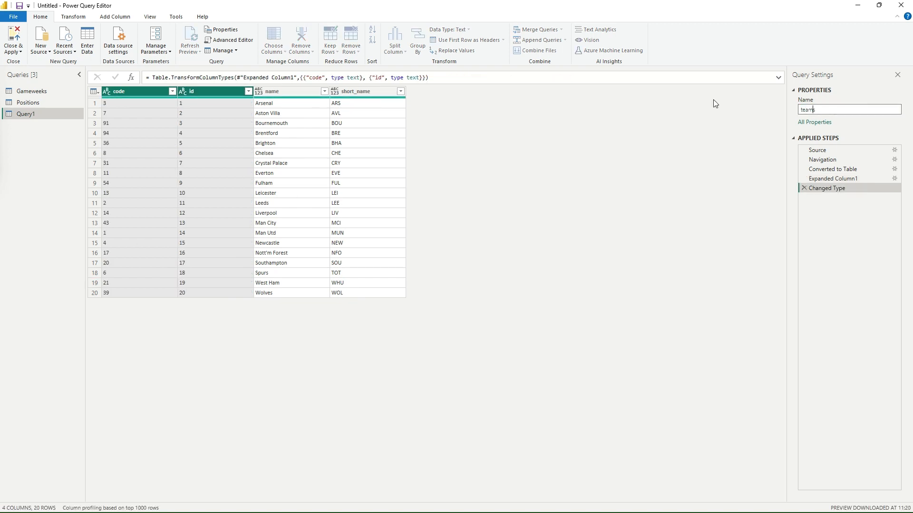
{"action": "key", "text": "Home"}
{"action": "key", "text": "Delete"}
{"action": "type", "text": "T"}
{"action": "key", "text": "Return"}
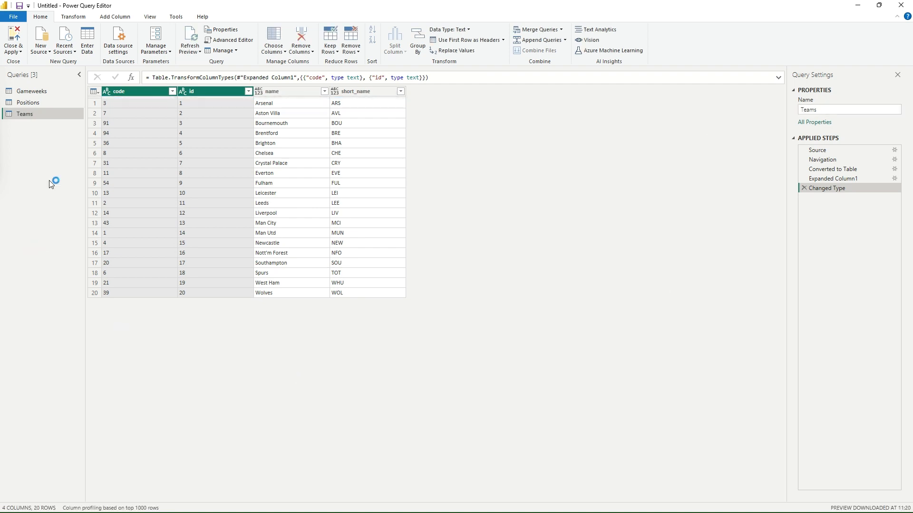
Add a fourth query from the recent bootstrap-static web source and strip its applied steps back to Source.
{"action": "left_click", "coordinate": [66, 53]}
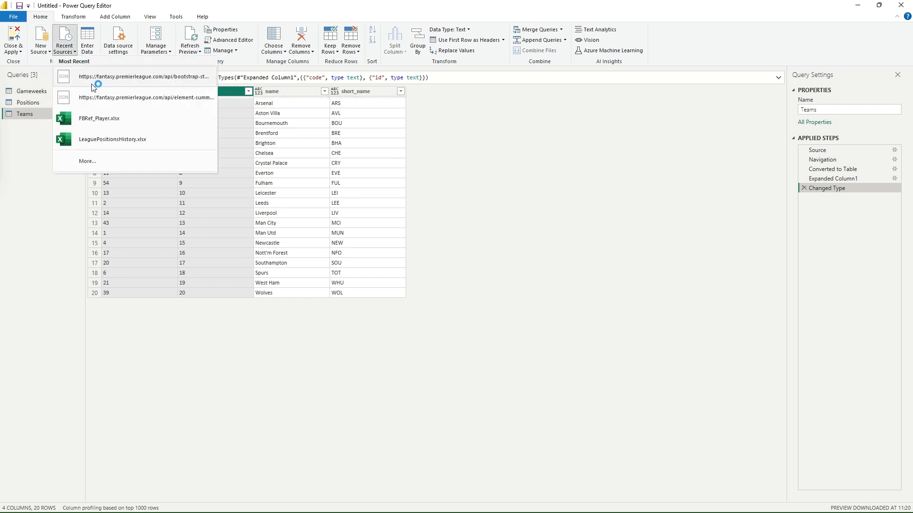
{"action": "left_click", "coordinate": [108, 80]}
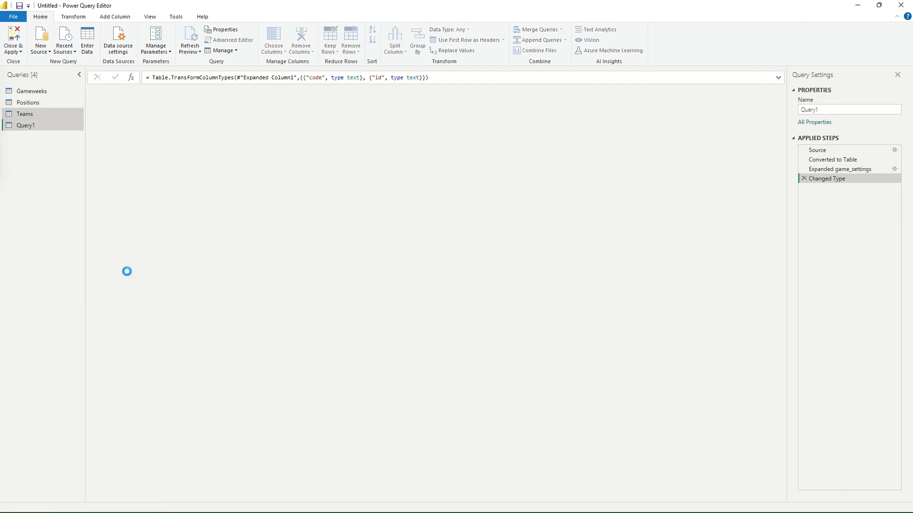
{"action": "left_click", "coordinate": [804, 178]}
{"action": "left_click", "coordinate": [804, 169]}
{"action": "left_click", "coordinate": [804, 160]}
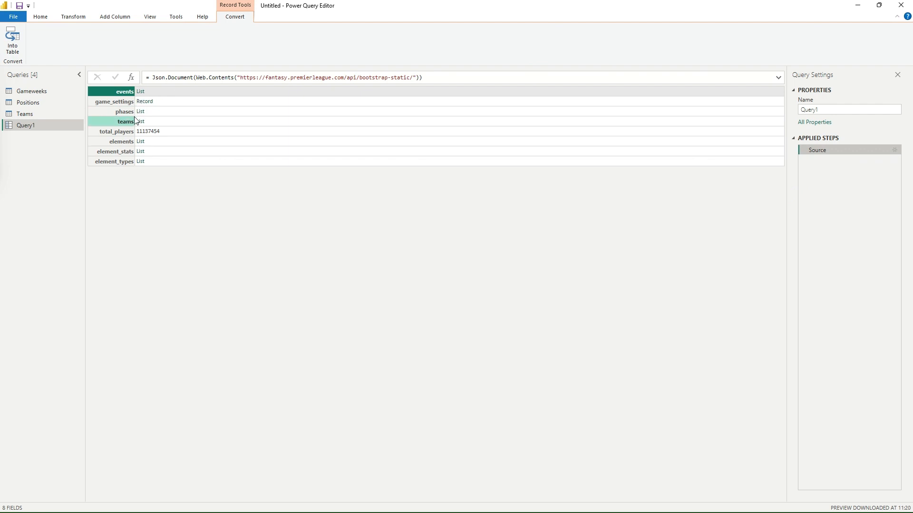
Open the elements list in the new query and convert it to a table with the default options.
{"action": "left_click", "coordinate": [141, 144]}
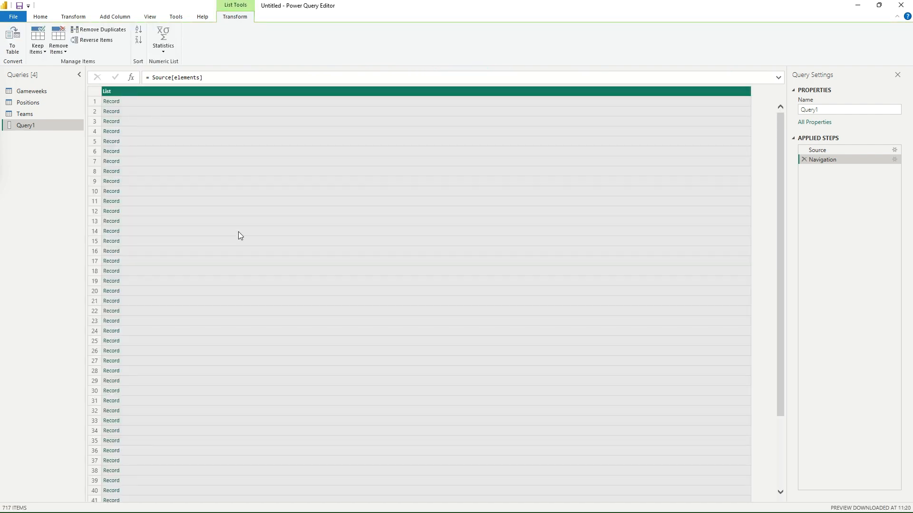
{"action": "left_click", "coordinate": [12, 41]}
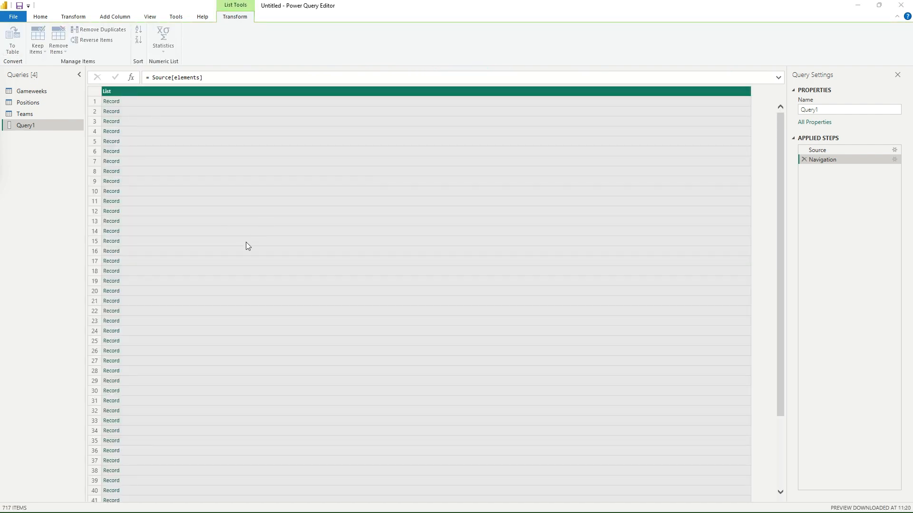
{"action": "left_click", "coordinate": [556, 300]}
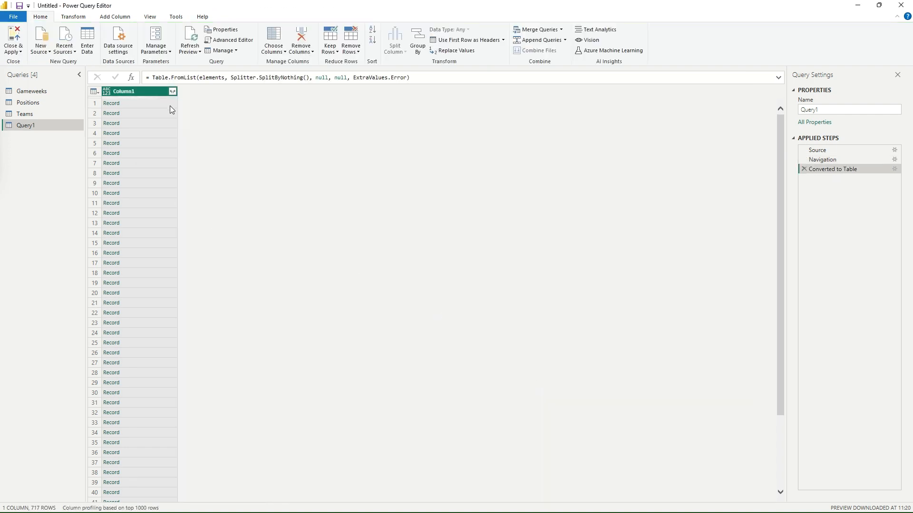
Expand Column1 into all of its listed fields without using the original column name as prefix.
{"action": "left_click", "coordinate": [172, 92]}
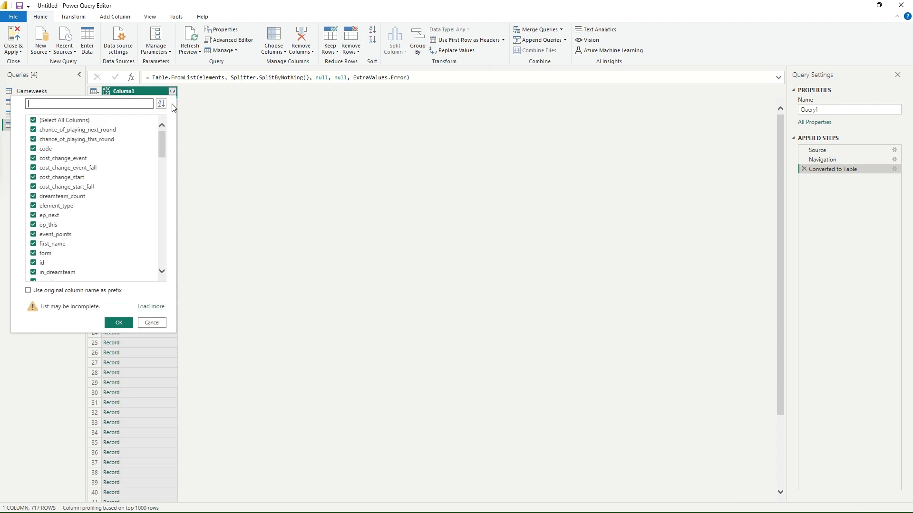
{"action": "scroll", "coordinate": [137, 237], "scroll_direction": "down", "scroll_amount": 15}
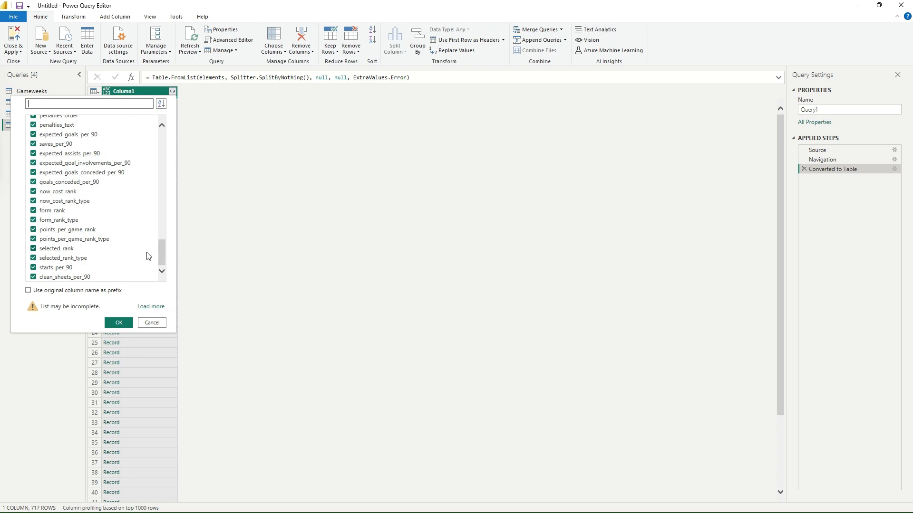
{"action": "left_click", "coordinate": [110, 324]}
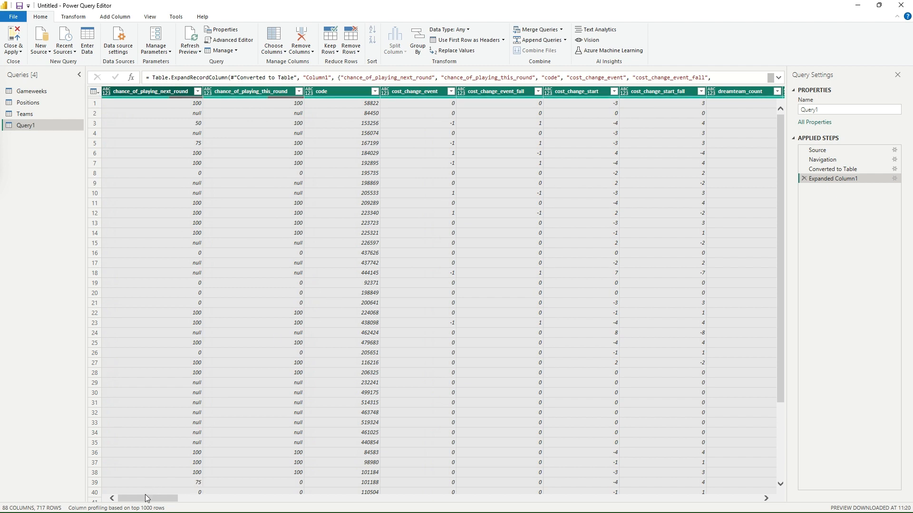
{"action": "left_click_drag", "start_coordinate": [145, 497], "coordinate": [92, 505]}
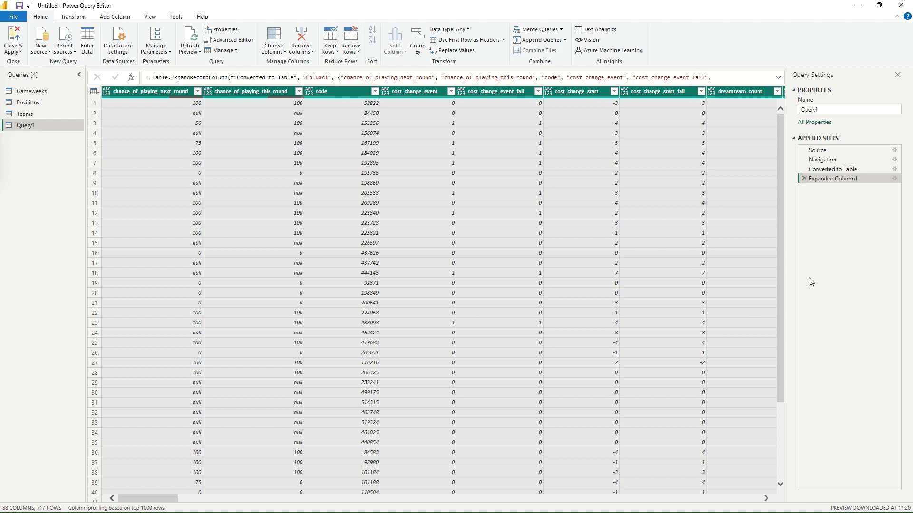
Edit the Expanded Column1 step, selecting only code, id, first_name, second_name, team, team_code and web_name.
{"action": "left_click", "coordinate": [894, 180]}
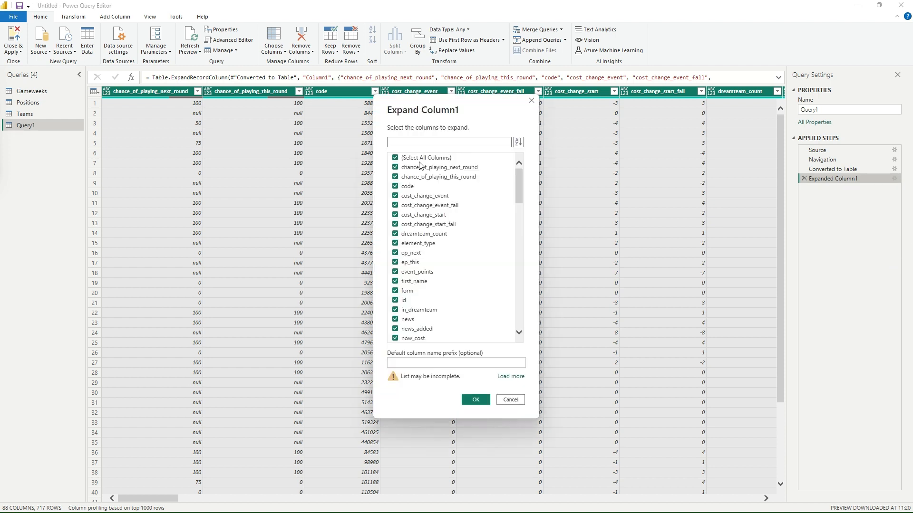
{"action": "left_click", "coordinate": [430, 159]}
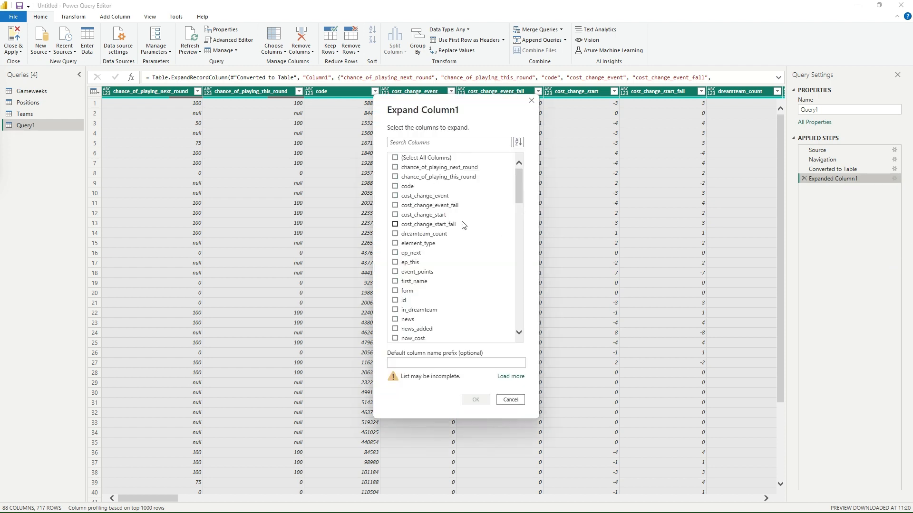
{"action": "left_click", "coordinate": [403, 187]}
{"action": "left_click", "coordinate": [397, 302]}
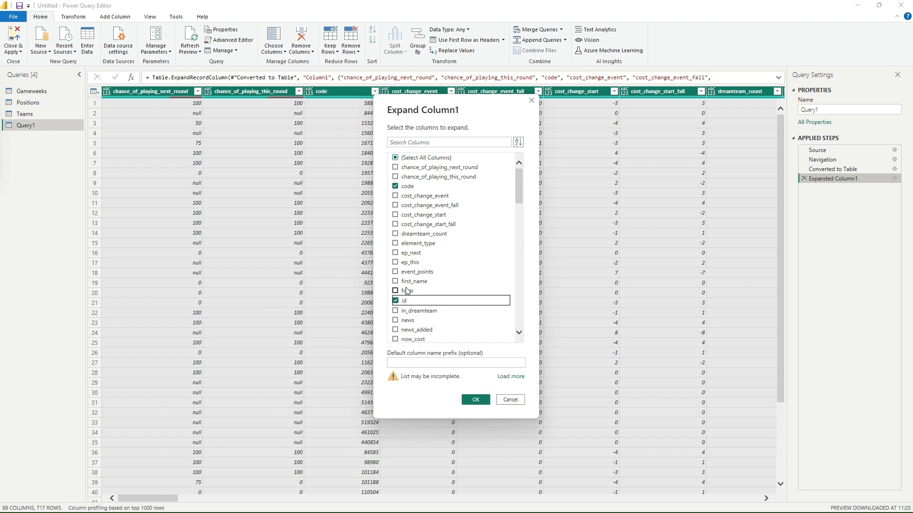
{"action": "left_click", "coordinate": [410, 283]}
{"action": "scroll", "coordinate": [457, 310], "scroll_direction": "down", "scroll_amount": 2}
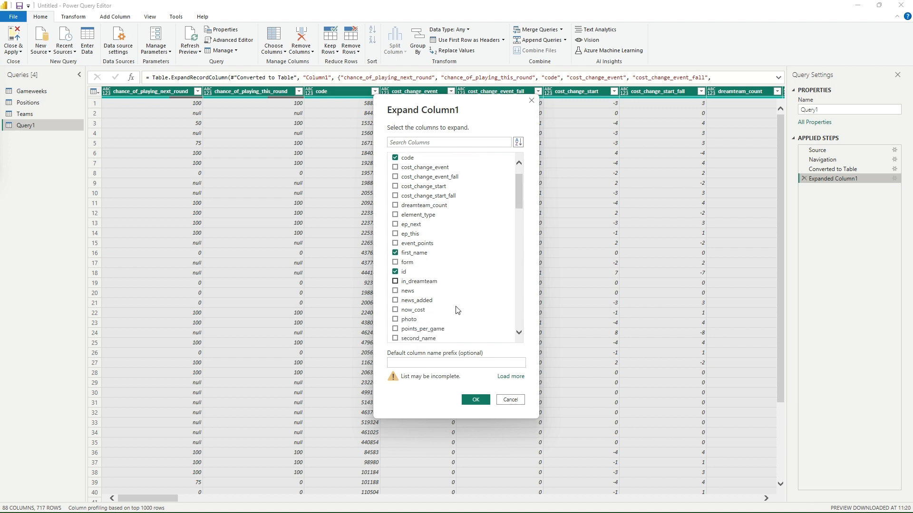
{"action": "scroll", "coordinate": [456, 309], "scroll_direction": "down", "scroll_amount": 1}
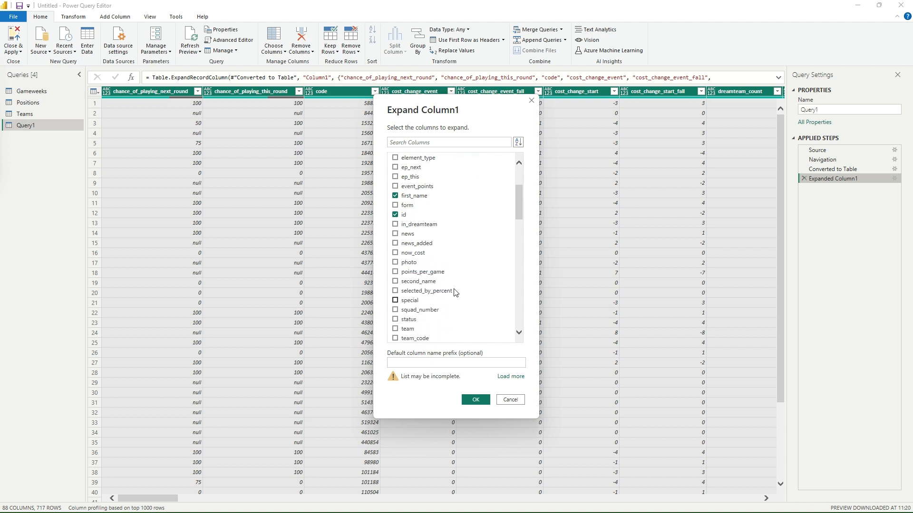
{"action": "left_click", "coordinate": [418, 281]}
{"action": "scroll", "coordinate": [463, 319], "scroll_direction": "down", "scroll_amount": 1}
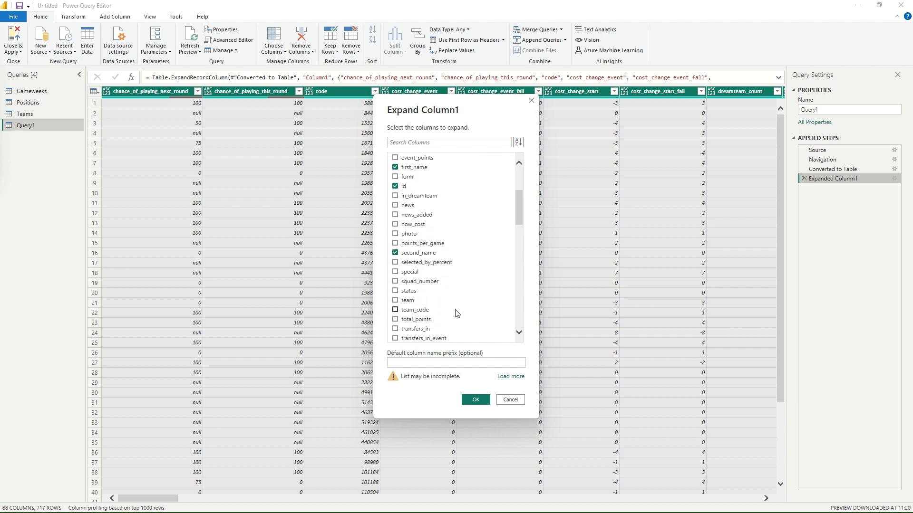
{"action": "scroll", "coordinate": [440, 287], "scroll_direction": "down", "scroll_amount": 2}
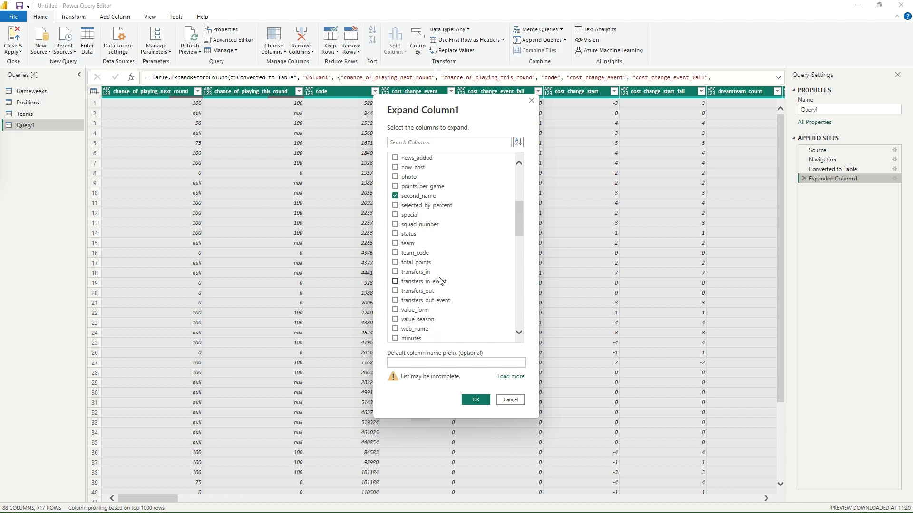
{"action": "left_click", "coordinate": [409, 244]}
{"action": "left_click", "coordinate": [416, 256]}
{"action": "left_click", "coordinate": [420, 330]}
Examine the remaining fields in the column list for further useful ones and apply the selection.
{"action": "scroll", "coordinate": [464, 298], "scroll_direction": "down", "scroll_amount": 3}
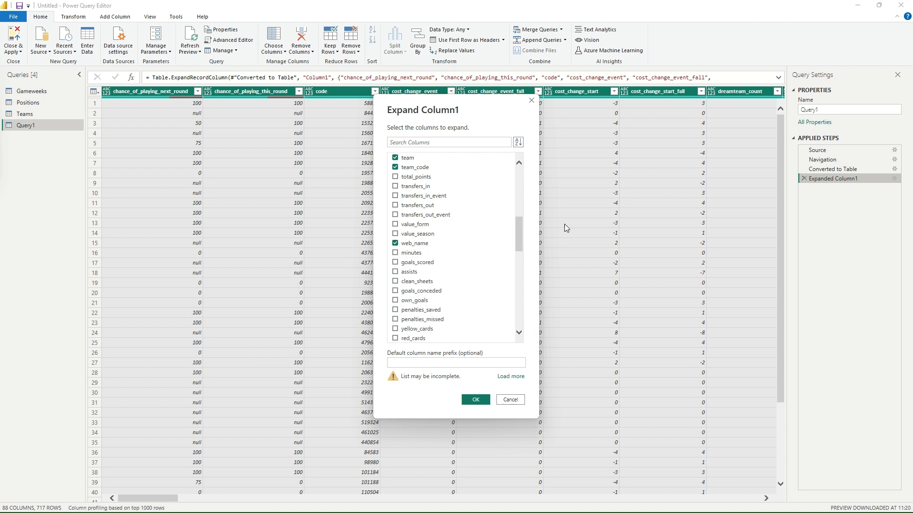
{"action": "scroll", "coordinate": [428, 248], "scroll_direction": "down", "scroll_amount": 3}
{"action": "scroll", "coordinate": [429, 251], "scroll_direction": "down", "scroll_amount": 10}
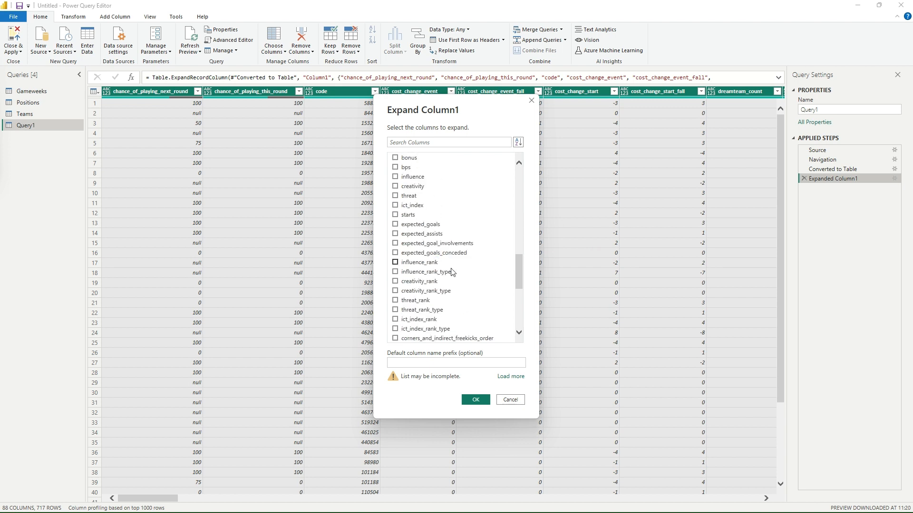
{"action": "scroll", "coordinate": [494, 322], "scroll_direction": "up", "scroll_amount": 12}
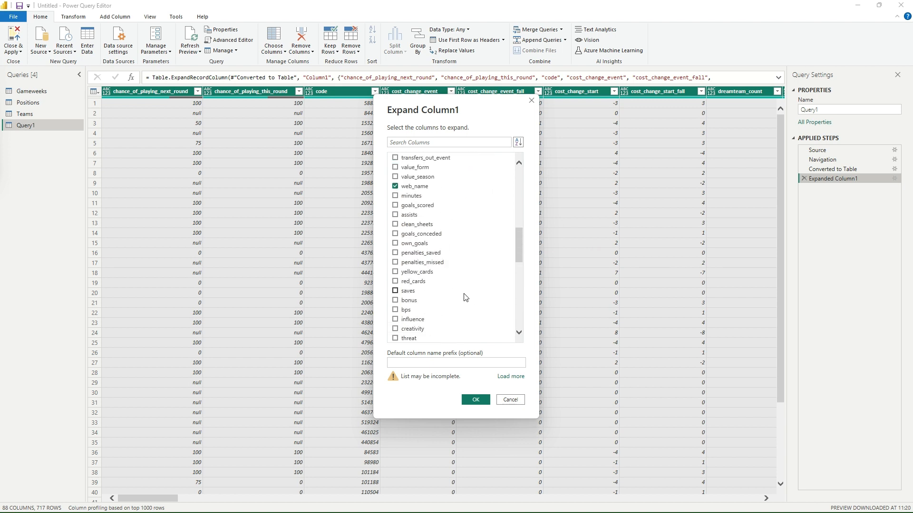
{"action": "scroll", "coordinate": [465, 298], "scroll_direction": "up", "scroll_amount": 10}
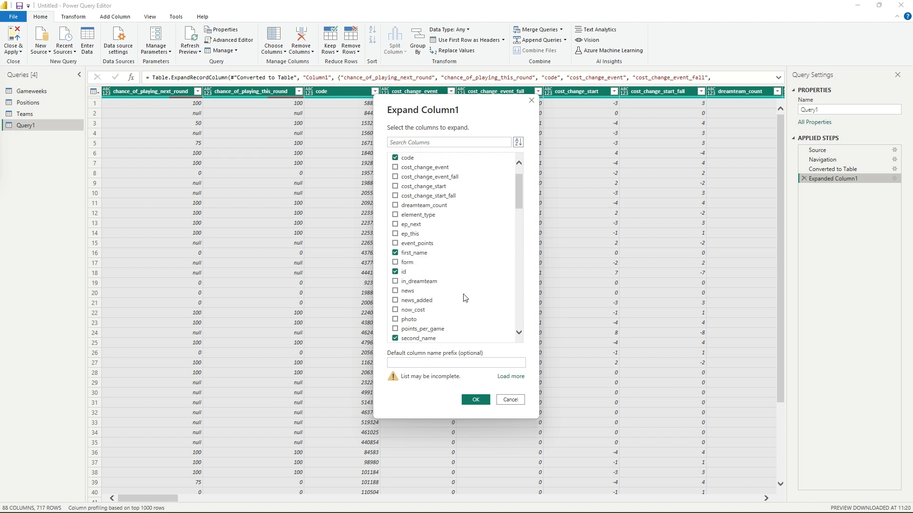
{"action": "scroll", "coordinate": [465, 298], "scroll_direction": "down", "scroll_amount": 8}
{"action": "scroll", "coordinate": [465, 298], "scroll_direction": "down", "scroll_amount": 7}
{"action": "scroll", "coordinate": [468, 238], "scroll_direction": "up", "scroll_amount": 4}
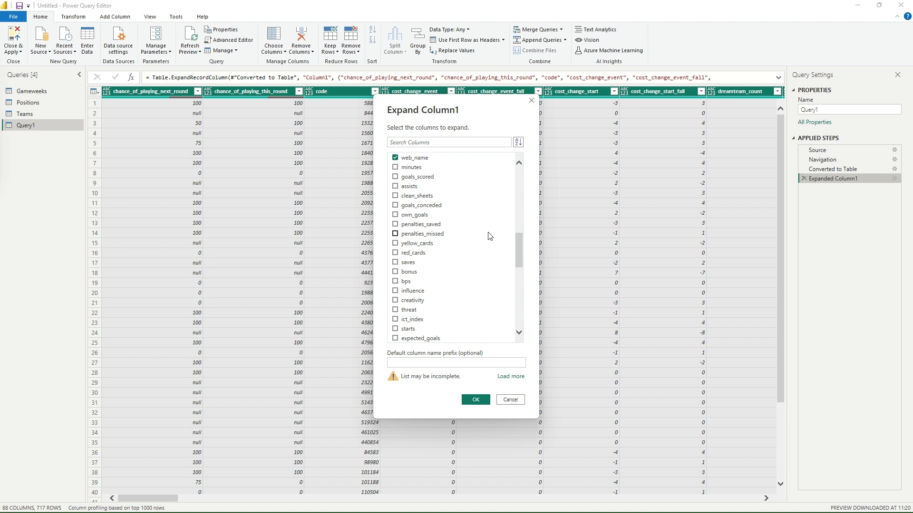
{"action": "scroll", "coordinate": [485, 236], "scroll_direction": "up", "scroll_amount": 3}
{"action": "left_click", "coordinate": [475, 399]}
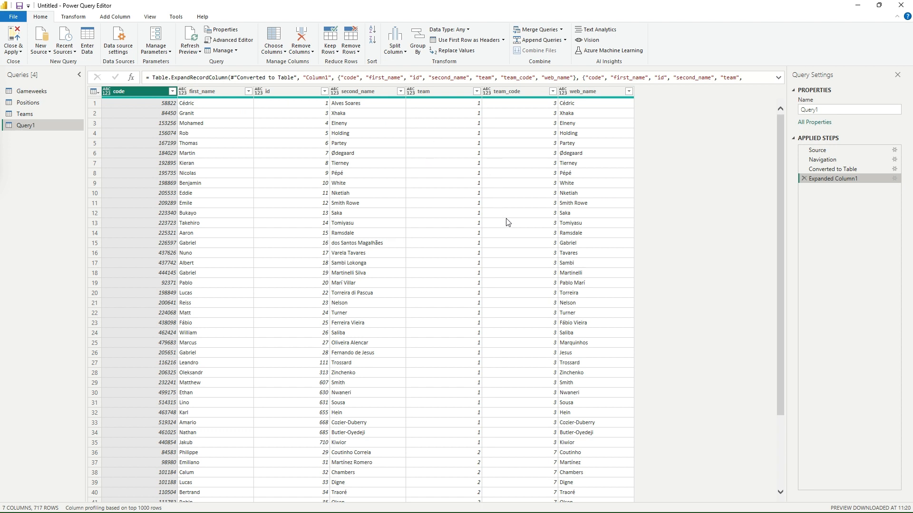
Edit the Expanded Column1 step again, search its fields for "elem" and select element_type.
{"action": "left_click", "coordinate": [894, 179]}
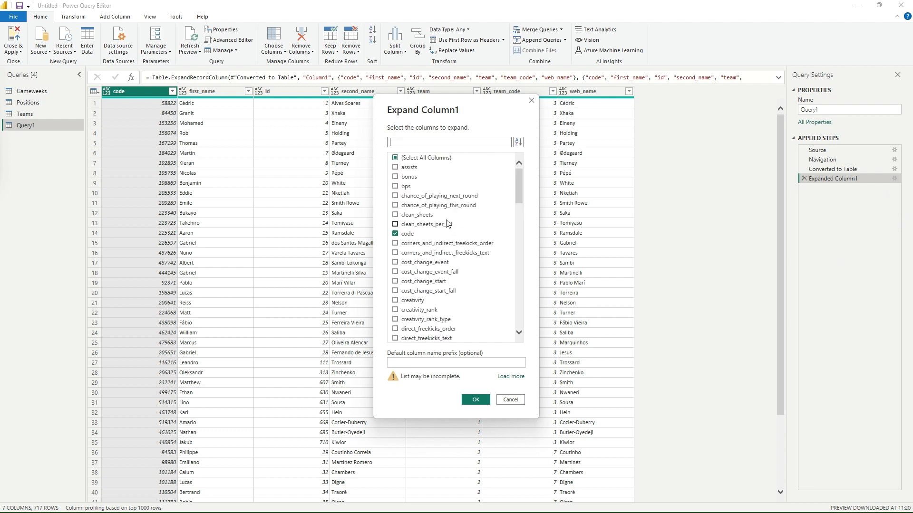
{"action": "scroll", "coordinate": [420, 221], "scroll_direction": "down", "scroll_amount": 3}
{"action": "scroll", "coordinate": [421, 221], "scroll_direction": "down", "scroll_amount": 2}
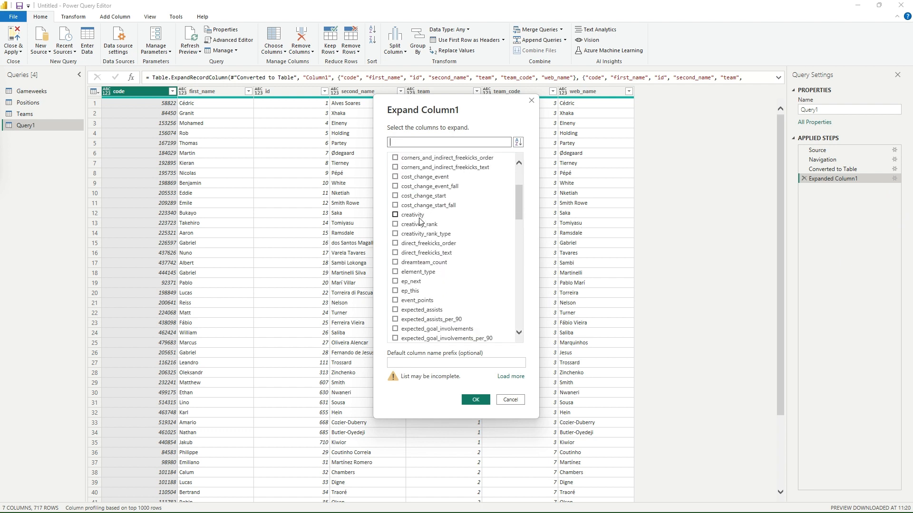
{"action": "scroll", "coordinate": [420, 222], "scroll_direction": "down", "scroll_amount": 2}
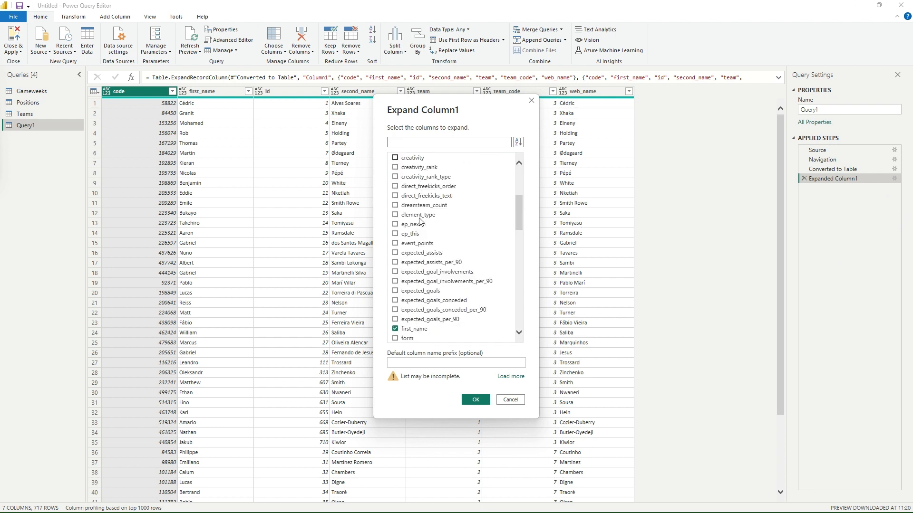
{"action": "scroll", "coordinate": [421, 223], "scroll_direction": "down", "scroll_amount": 4}
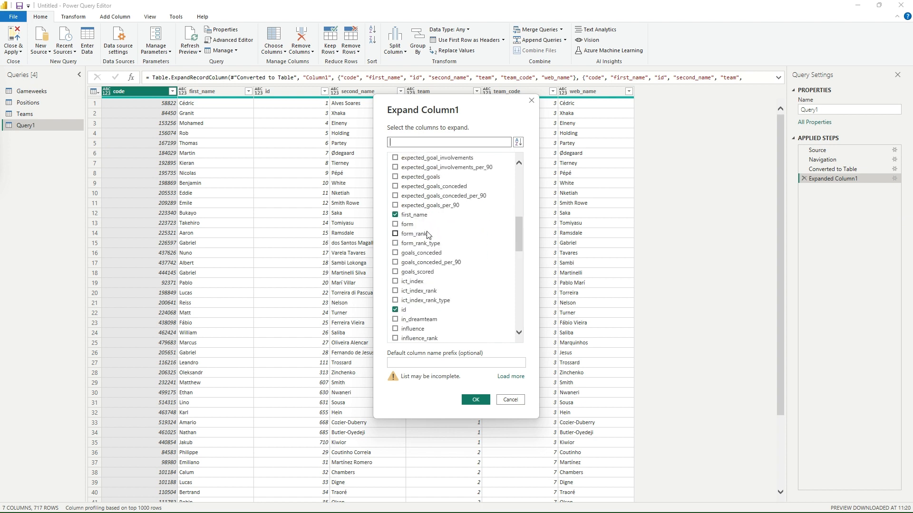
{"action": "scroll", "coordinate": [427, 234], "scroll_direction": "down", "scroll_amount": 5}
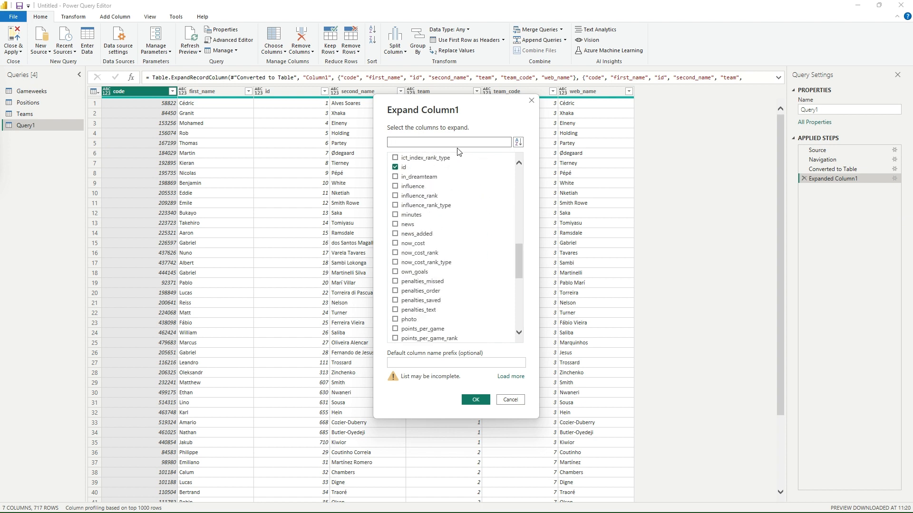
{"action": "type", "text": "elem"}
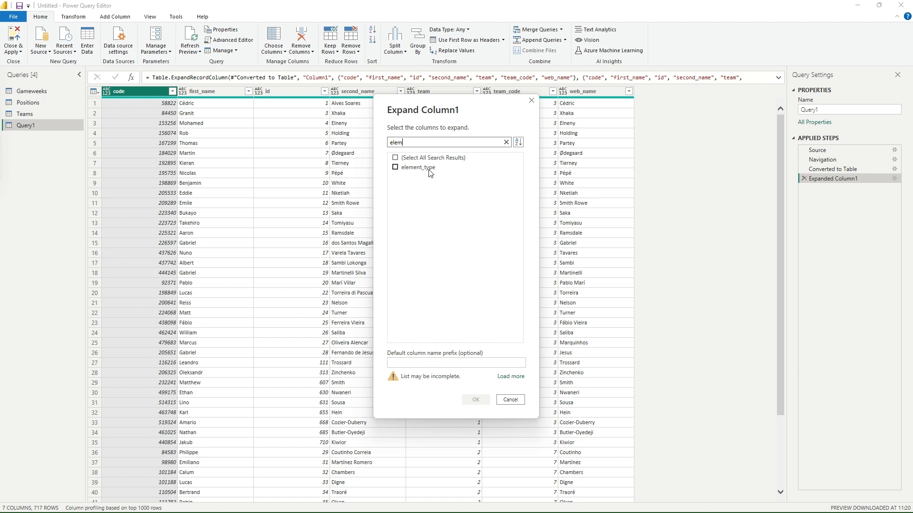
{"action": "left_click", "coordinate": [428, 169]}
{"action": "left_click", "coordinate": [476, 400]}
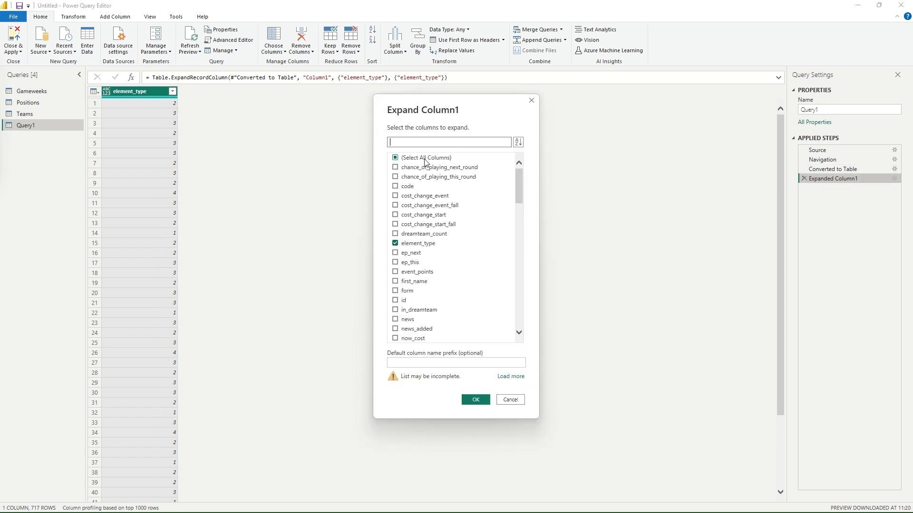
Add code, id, first_name, second_name, team, team_code and web_name to the fields of the Expanded Column1 step.
{"action": "left_click", "coordinate": [407, 186]}
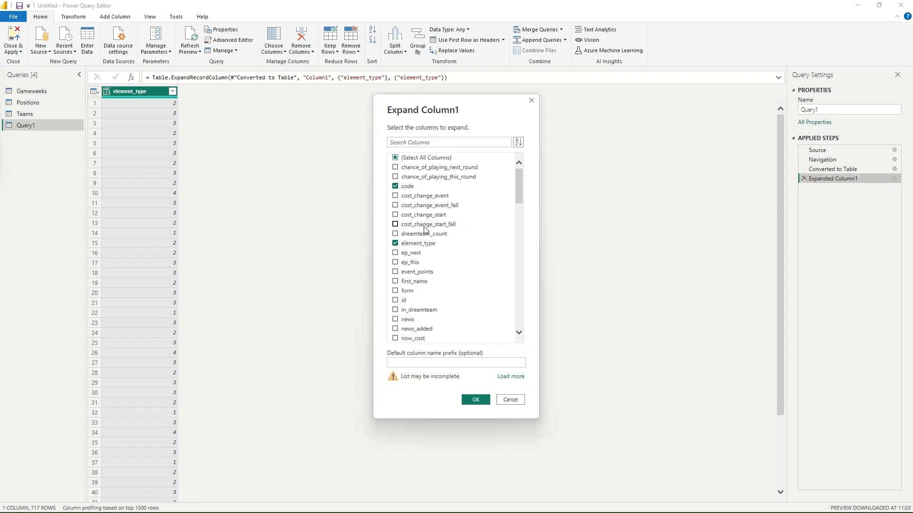
{"action": "left_click", "coordinate": [403, 302]}
{"action": "left_click", "coordinate": [413, 282]}
{"action": "scroll", "coordinate": [439, 300], "scroll_direction": "down", "scroll_amount": 2}
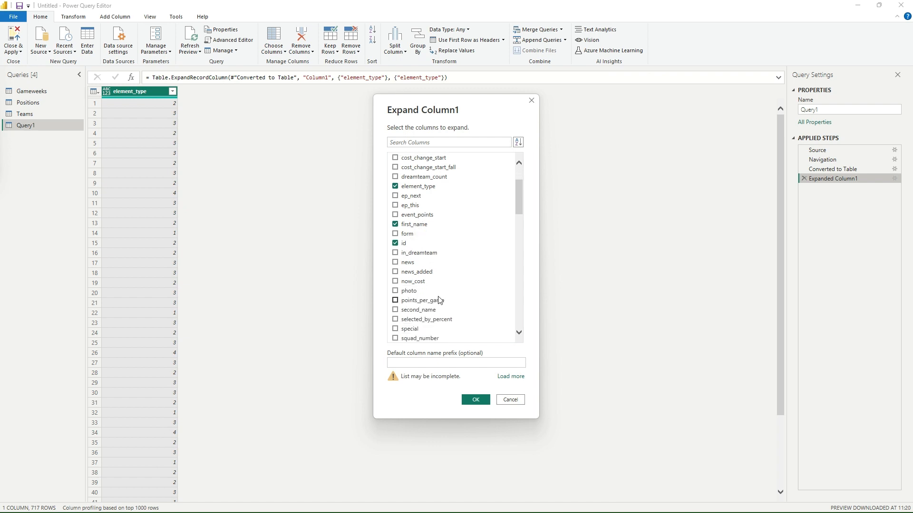
{"action": "left_click", "coordinate": [428, 310]}
{"action": "scroll", "coordinate": [438, 330], "scroll_direction": "down", "scroll_amount": 2}
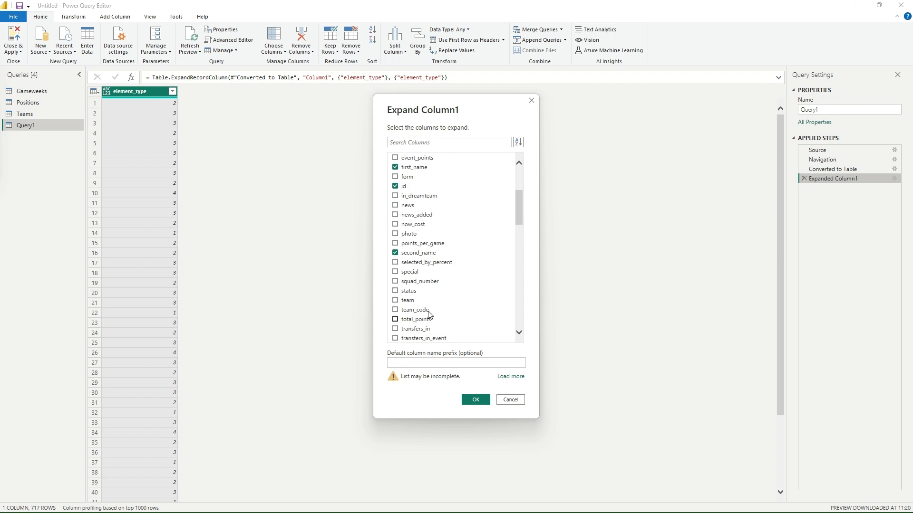
{"action": "left_click", "coordinate": [417, 303]}
{"action": "left_click", "coordinate": [414, 311]}
{"action": "scroll", "coordinate": [448, 324], "scroll_direction": "down", "scroll_amount": 2}
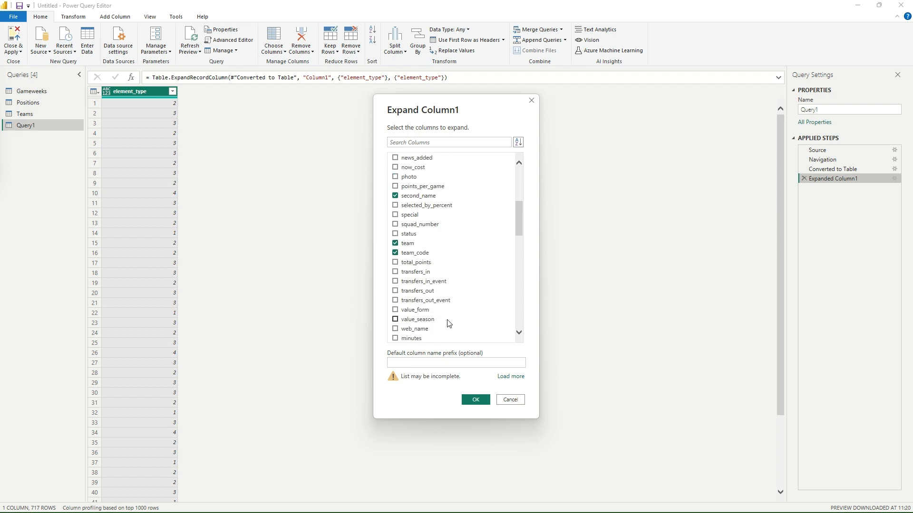
{"action": "left_click", "coordinate": [421, 329]}
{"action": "left_click", "coordinate": [475, 399]}
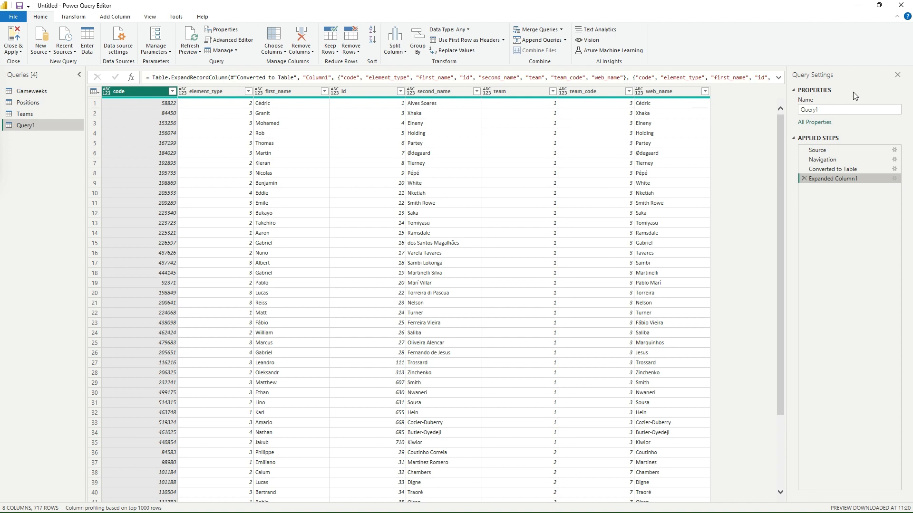
Rename the query to PlayerDetails.
{"action": "left_click", "coordinate": [843, 109]}
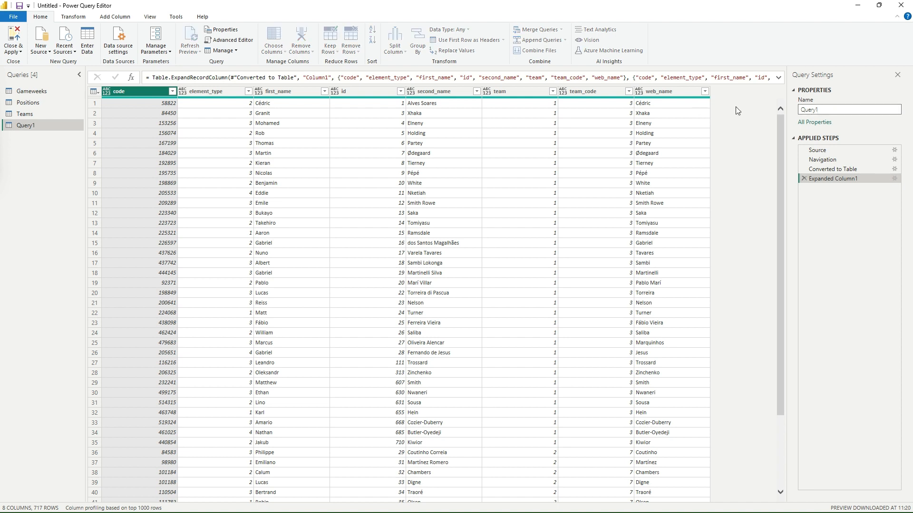
{"action": "key", "text": "ctrl+a"}
{"action": "type", "text": "layerDetails"}
{"action": "key", "text": "Home"}
{"action": "type", "text": "P"}
{"action": "left_click", "coordinate": [833, 295]}
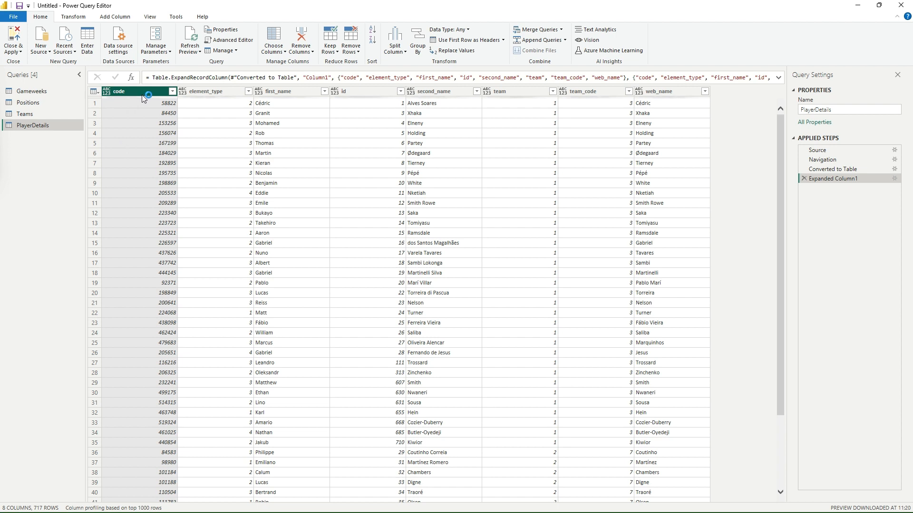
Change the data type of the code, element_type, id, team and team_code columns to Text.
{"action": "left_click", "coordinate": [220, 95], "text": "ctrl"}
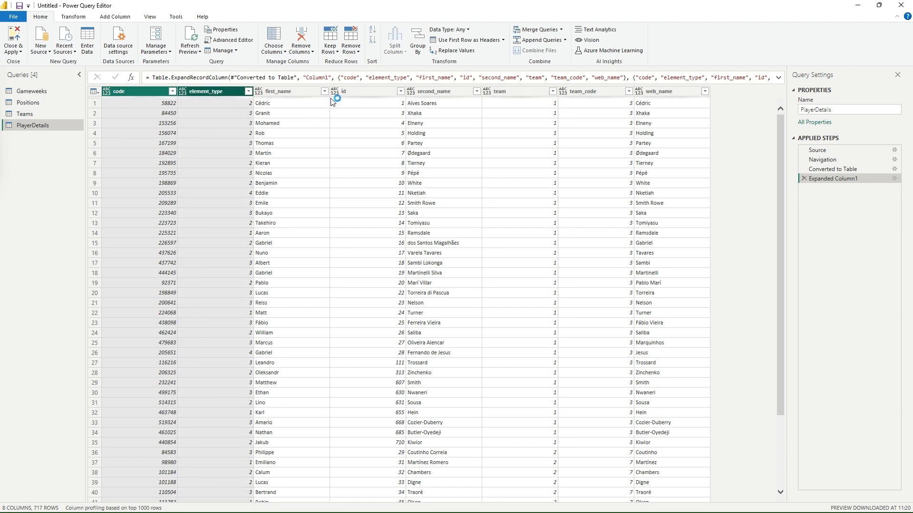
{"action": "left_click", "coordinate": [343, 95], "text": "ctrl"}
{"action": "left_click", "coordinate": [515, 92], "text": "ctrl"}
{"action": "left_click", "coordinate": [576, 94], "text": "ctrl"}
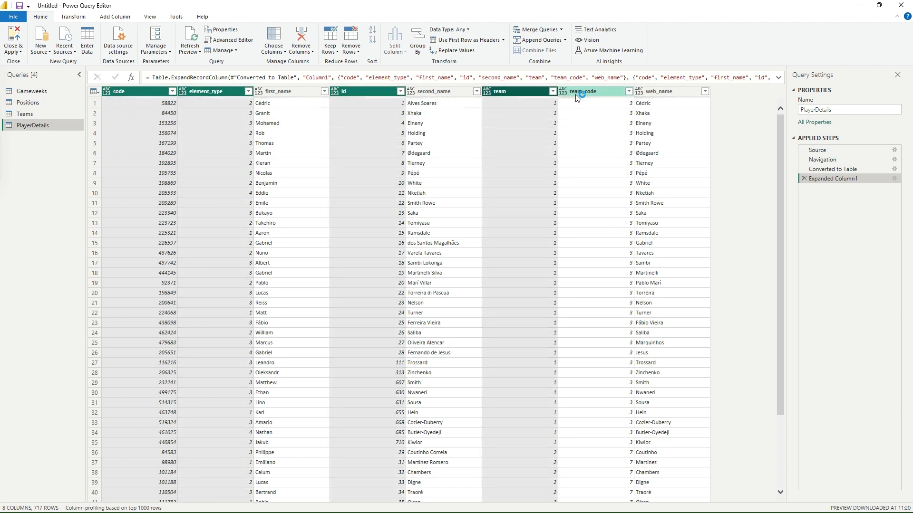
{"action": "right_click", "coordinate": [576, 95]}
{"action": "mouse_move", "coordinate": [618, 193]}
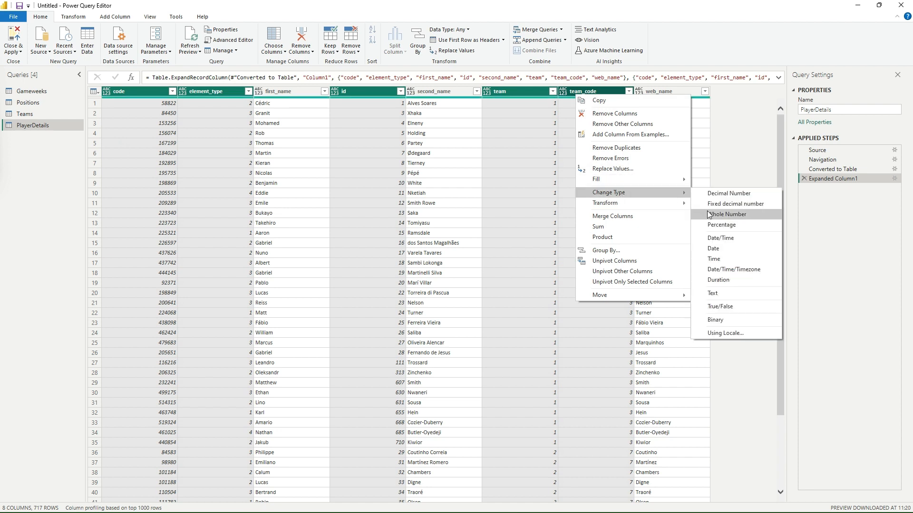
{"action": "left_click", "coordinate": [718, 294]}
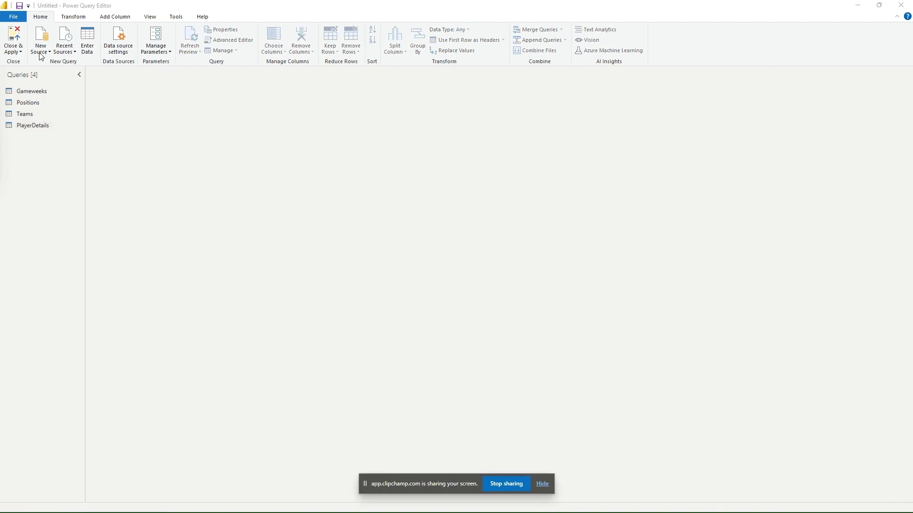
{"action": "left_click", "coordinate": [41, 55]}
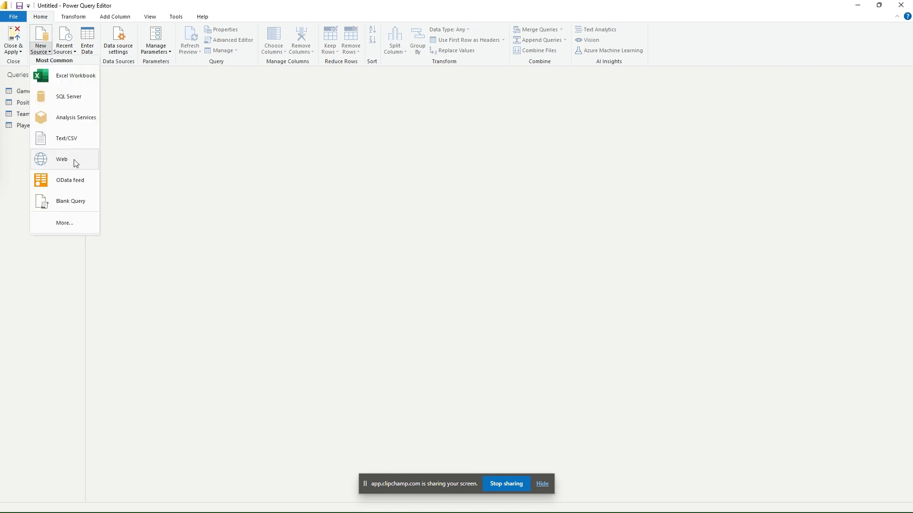
{"action": "left_click", "coordinate": [76, 164]}
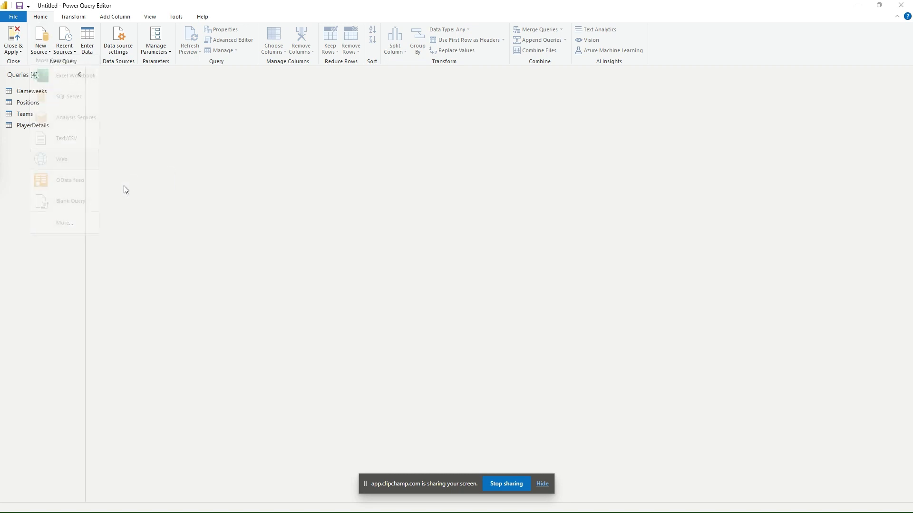
{"action": "left_click", "coordinate": [546, 485]}
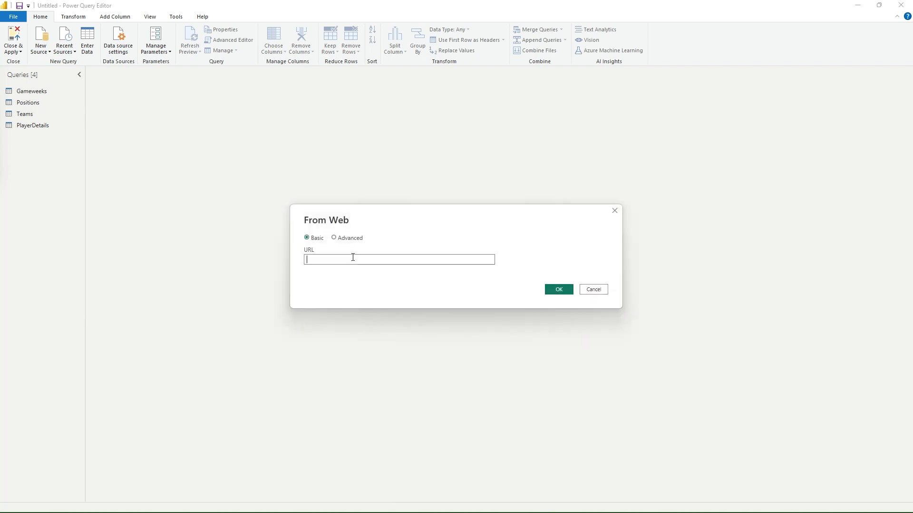
{"action": "type", "text": "https://fantasy.premierleague.com/api/element-summary/283/"}
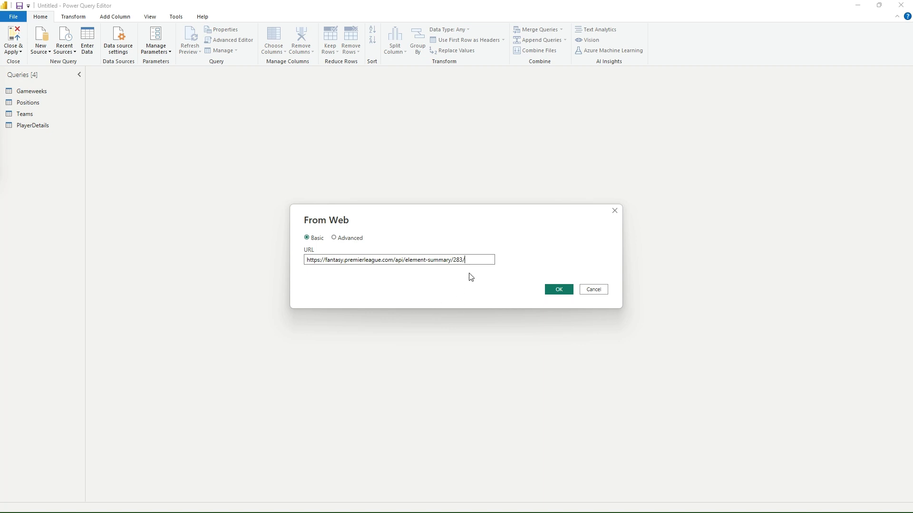
{"action": "double_click", "coordinate": [454, 259]}
{"action": "left_click", "coordinate": [462, 260]}
{"action": "double_click", "coordinate": [462, 260]}
{"action": "left_click", "coordinate": [559, 291]}
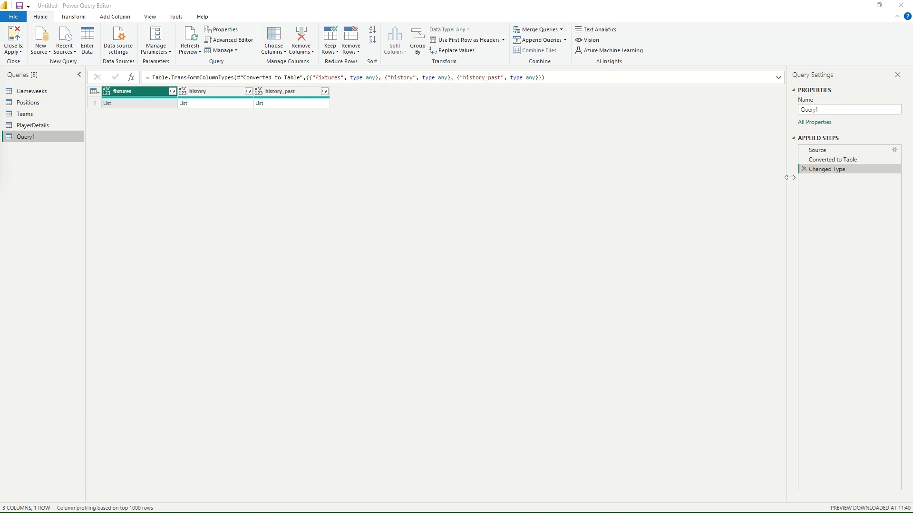
Delete the Changed Type and Converted to Table steps of Query1 and drill into the history list.
{"action": "left_click", "coordinate": [804, 169]}
{"action": "left_click", "coordinate": [804, 159]}
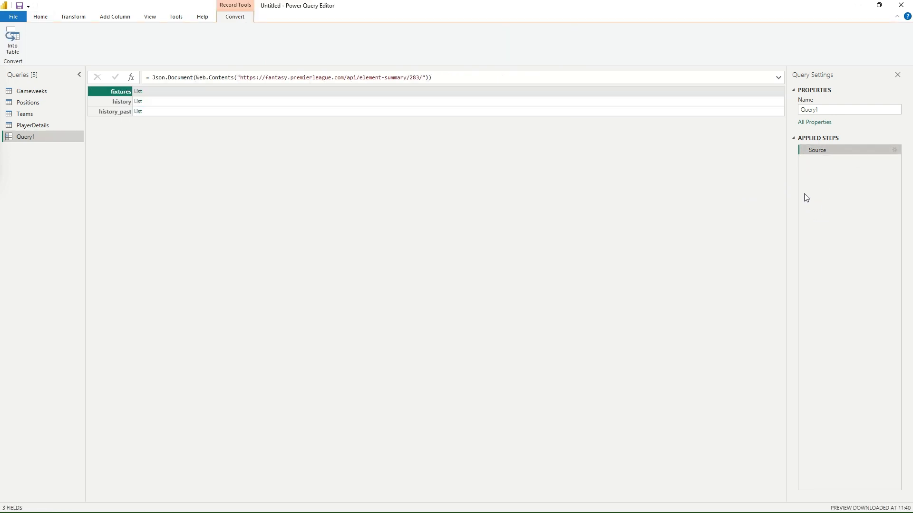
{"action": "left_click", "coordinate": [114, 101]}
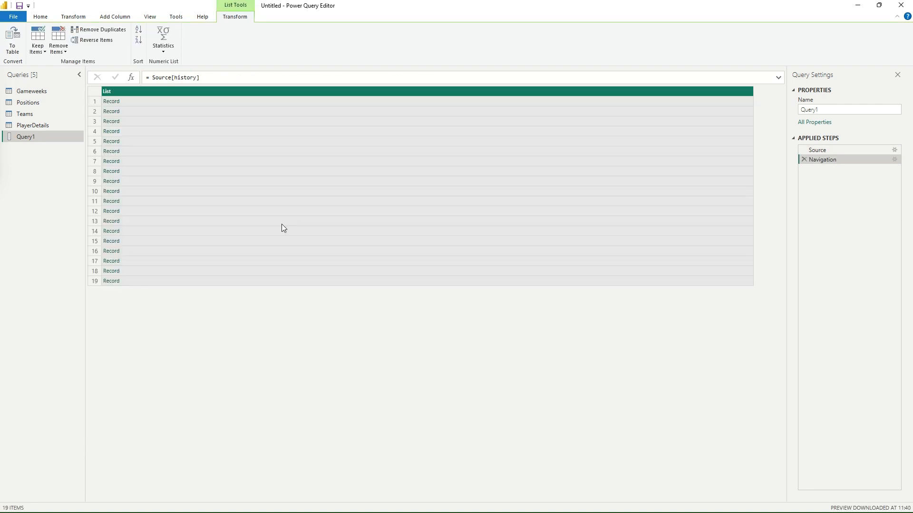
Convert the history list to a table and expand all fields of Column1 without the original name as prefix.
{"action": "left_click", "coordinate": [5, 53]}
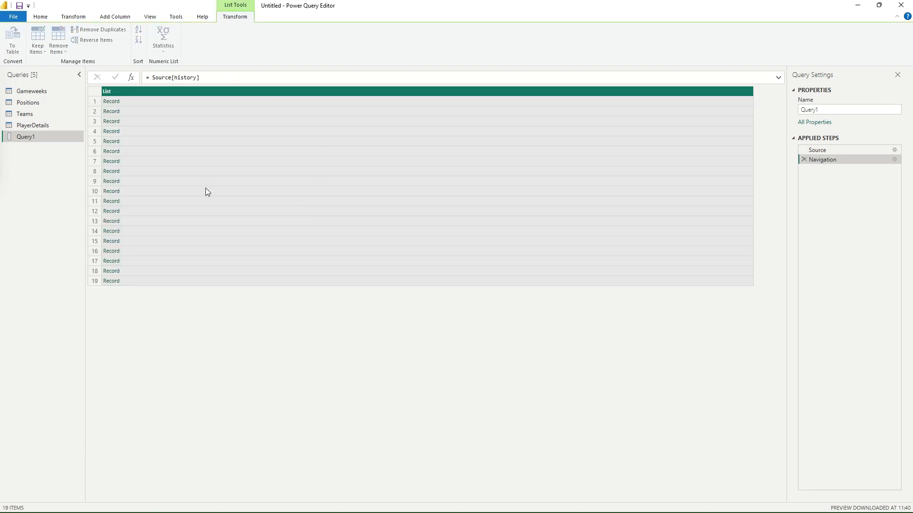
{"action": "left_click", "coordinate": [551, 299]}
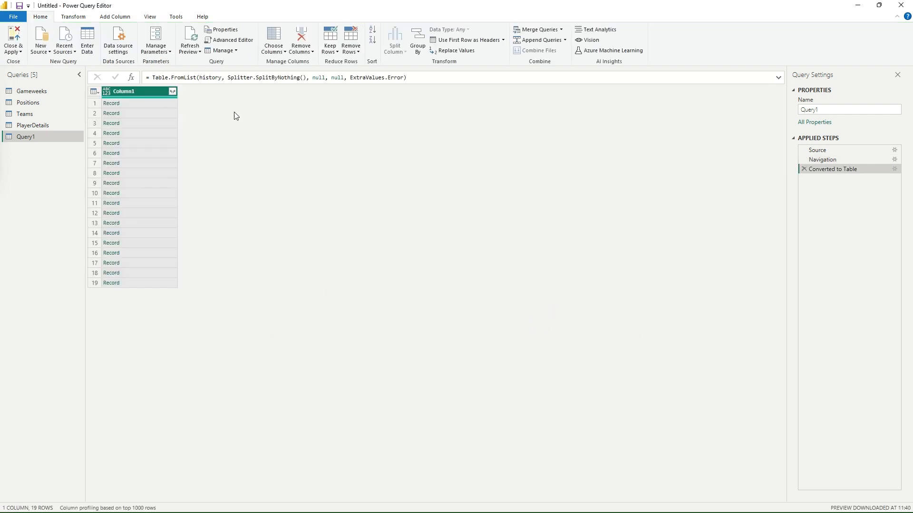
{"action": "left_click", "coordinate": [172, 91]}
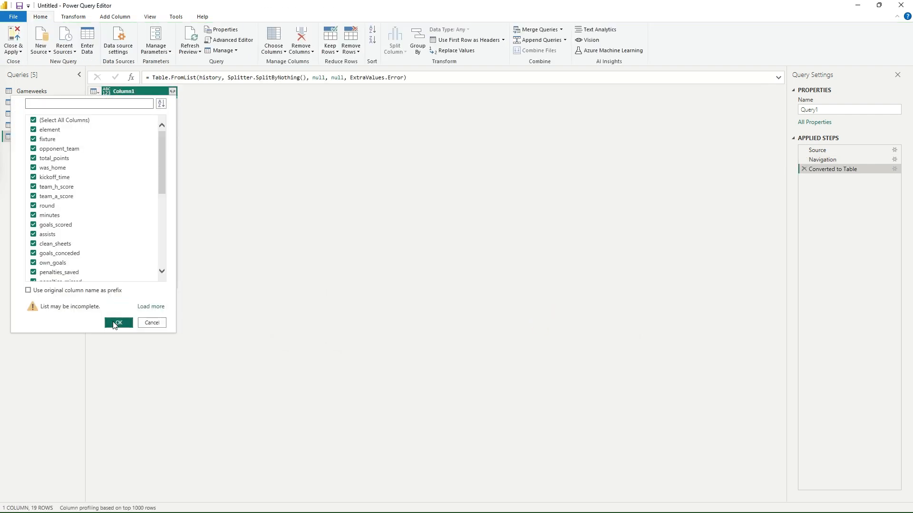
{"action": "left_click", "coordinate": [116, 323]}
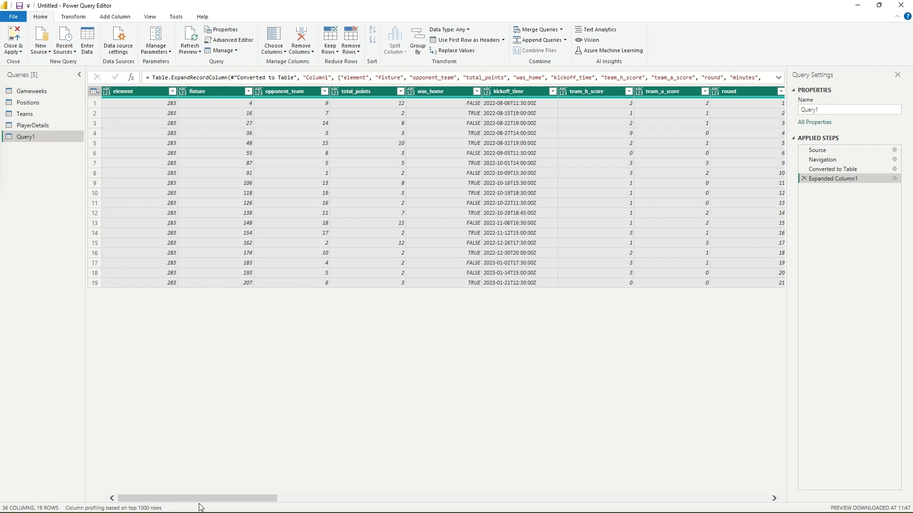
Reopen the Expanded Column1 step's settings, deselect all fields and select only element and total_points.
{"action": "mouse_move", "coordinate": [199, 505]}
{"action": "left_mouse_down"}
{"action": "mouse_move", "coordinate": [143, 504]}
{"action": "mouse_move", "coordinate": [416, 510]}
{"action": "mouse_move", "coordinate": [197, 505]}
{"action": "left_mouse_up"}
{"action": "left_click_drag", "start_coordinate": [224, 495], "coordinate": [766, 508]}
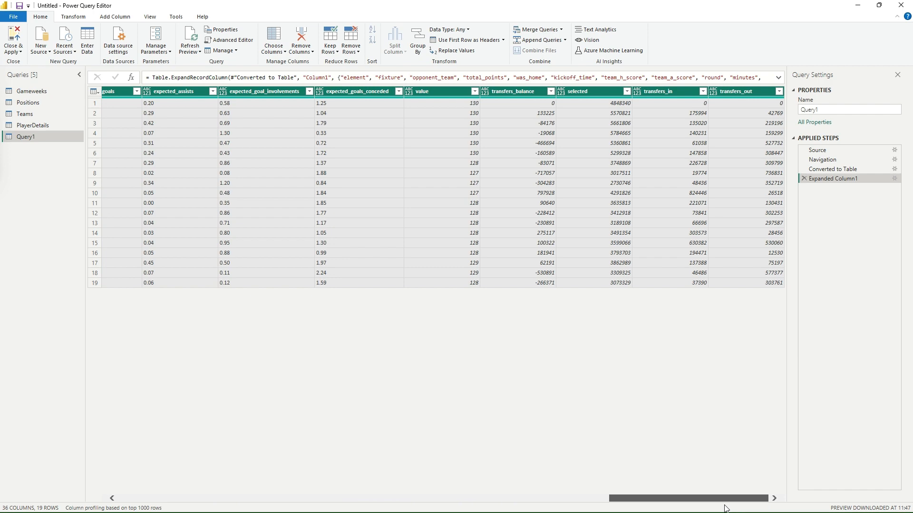
{"action": "left_click_drag", "start_coordinate": [726, 510], "coordinate": [716, 488]}
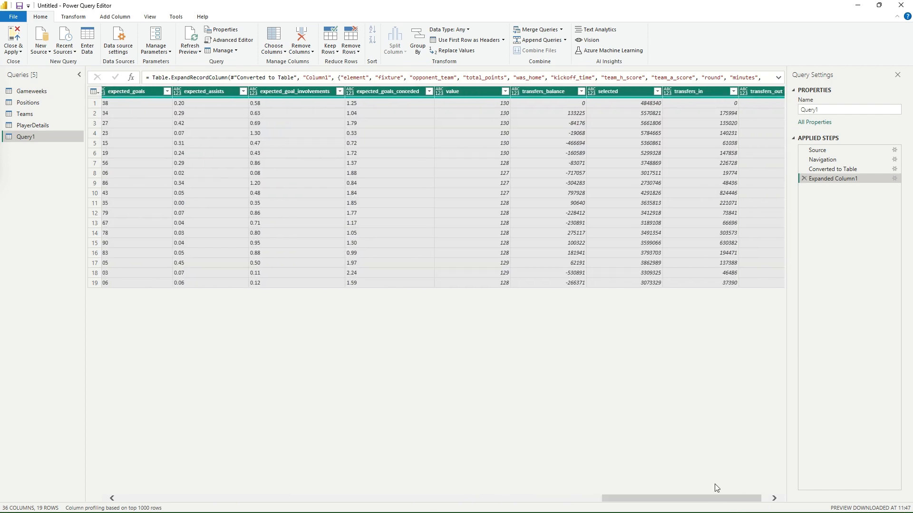
{"action": "left_click", "coordinate": [397, 89]}
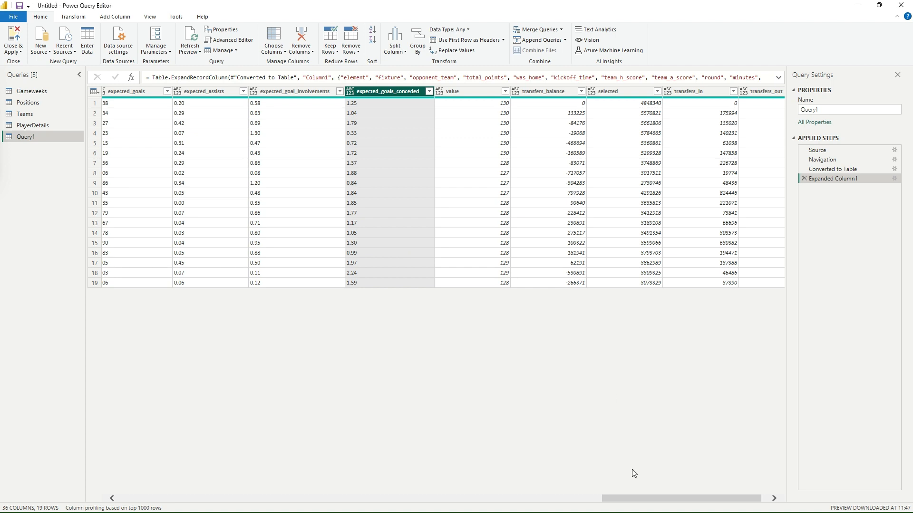
{"action": "left_click_drag", "start_coordinate": [630, 499], "coordinate": [138, 499]}
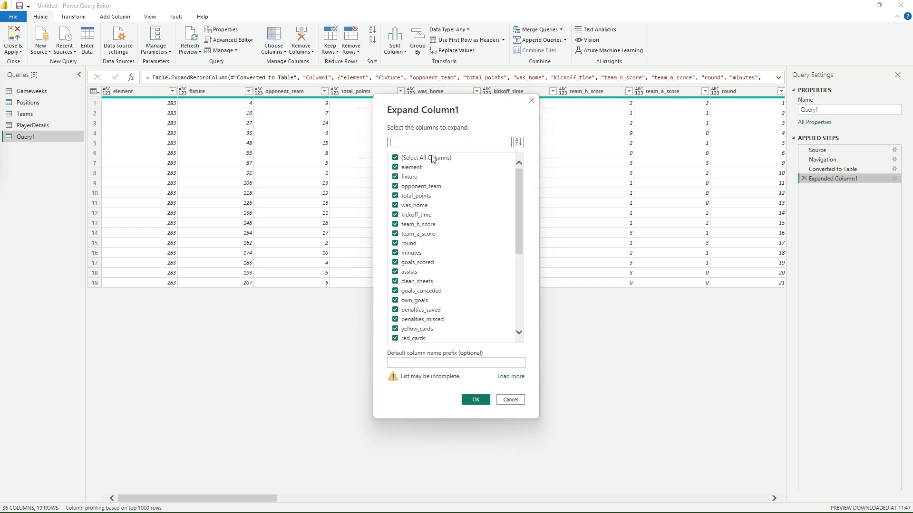
{"action": "left_click", "coordinate": [433, 159]}
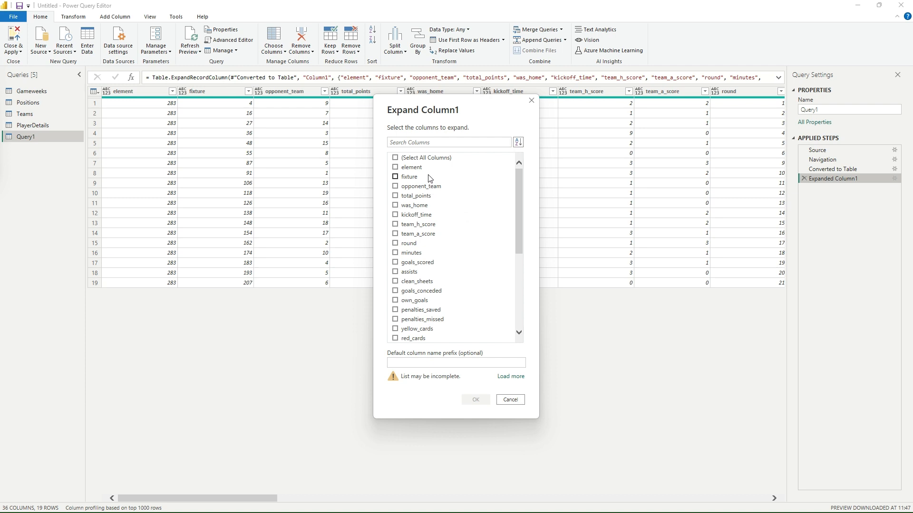
{"action": "left_click", "coordinate": [395, 168]}
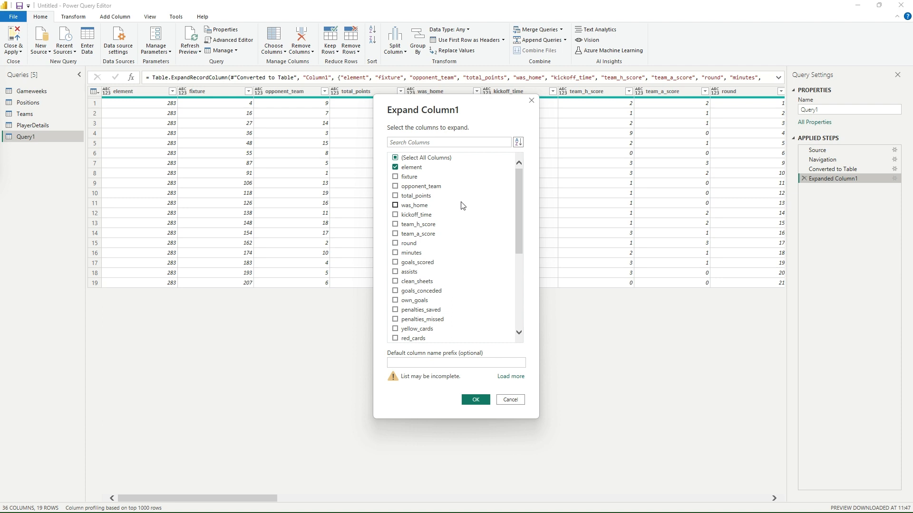
{"action": "left_click", "coordinate": [422, 196]}
{"action": "scroll", "coordinate": [454, 245], "scroll_direction": "down", "scroll_amount": 1}
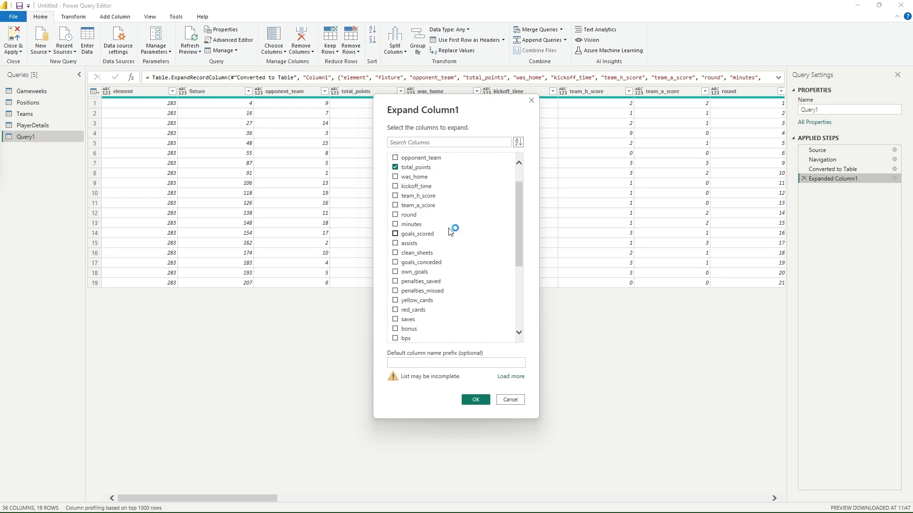
Add round, minutes, goals_scored, assists, clean_sheets and goals_conceded to the fields to expand.
{"action": "left_click", "coordinate": [407, 220]}
{"action": "left_click", "coordinate": [413, 225]}
{"action": "left_click", "coordinate": [417, 234]}
{"action": "left_click", "coordinate": [412, 244]}
{"action": "left_click", "coordinate": [415, 253]}
{"action": "left_click", "coordinate": [417, 264]}
Include own_goals, penalties_saved, penalties_missed, yellow_cards, red_cards, saves, bonus and bps in the expanded fields.
{"action": "scroll", "coordinate": [451, 291], "scroll_direction": "down", "scroll_amount": 2}
{"action": "left_click", "coordinate": [421, 216]}
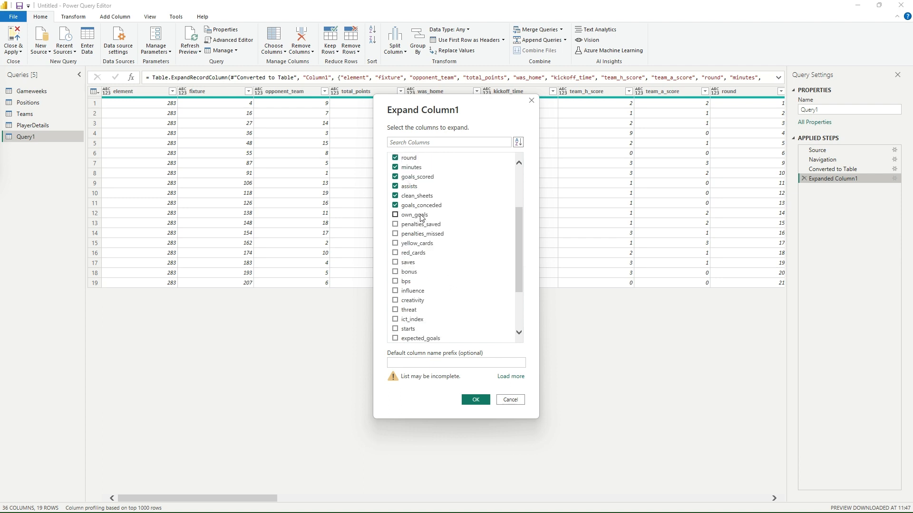
{"action": "left_click", "coordinate": [422, 225]}
{"action": "left_click", "coordinate": [419, 235]}
{"action": "left_click", "coordinate": [420, 244]}
{"action": "left_click", "coordinate": [418, 253]}
{"action": "left_click", "coordinate": [413, 263]}
{"action": "left_click", "coordinate": [410, 273]}
{"action": "scroll", "coordinate": [423, 274], "scroll_direction": "down", "scroll_amount": 2}
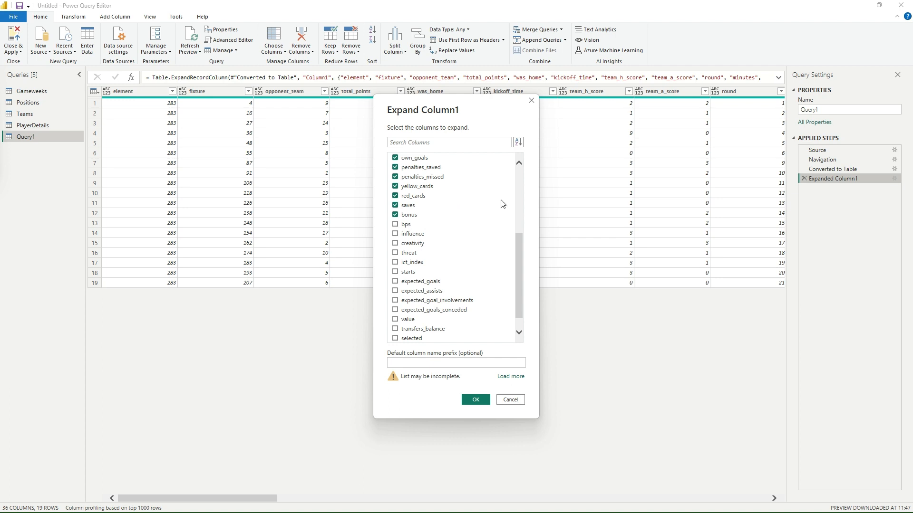
{"action": "left_click", "coordinate": [407, 226]}
Select expected_goals, expected_assists, expected_goal_involvements, expected_goals_conceded and value as well, and apply the field selection.
{"action": "scroll", "coordinate": [503, 274], "scroll_direction": "down", "scroll_amount": 1}
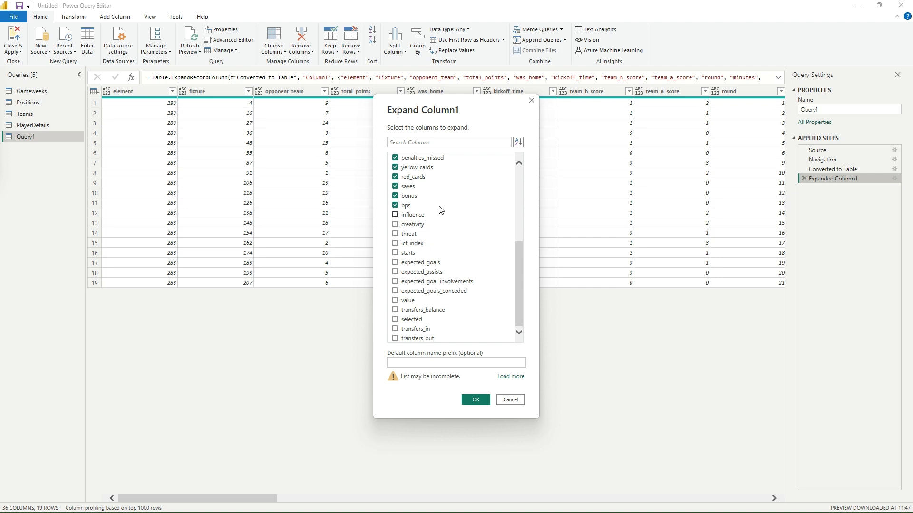
{"action": "left_click", "coordinate": [421, 264]}
{"action": "left_click", "coordinate": [420, 272]}
{"action": "left_click", "coordinate": [445, 283]}
{"action": "left_click", "coordinate": [434, 291]}
{"action": "left_click", "coordinate": [411, 301]}
{"action": "left_click", "coordinate": [470, 401]}
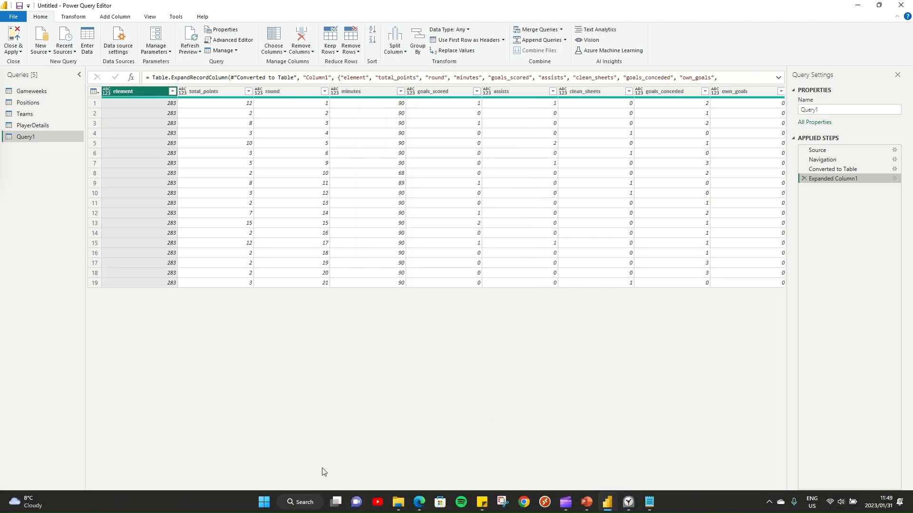
Change the data type of the element and round columns to Text.
{"action": "left_click_drag", "start_coordinate": [307, 495], "coordinate": [215, 490]}
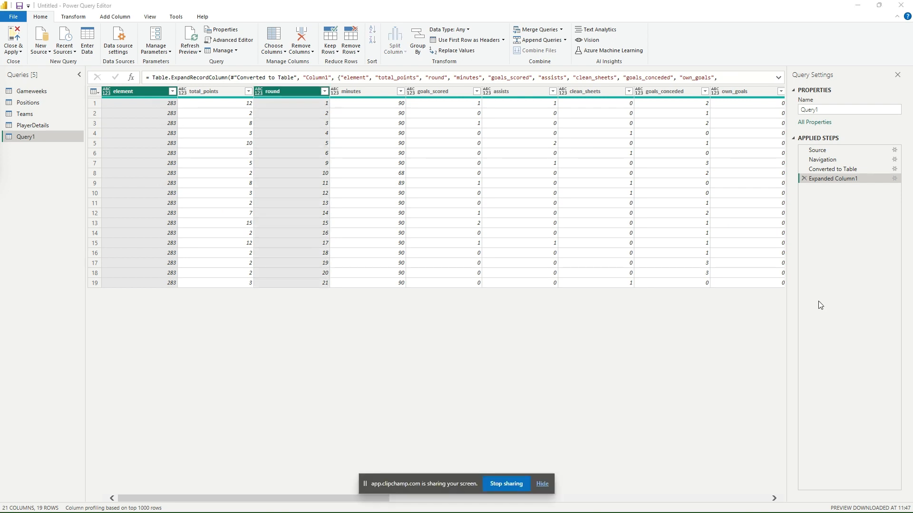
{"action": "left_click", "coordinate": [543, 485]}
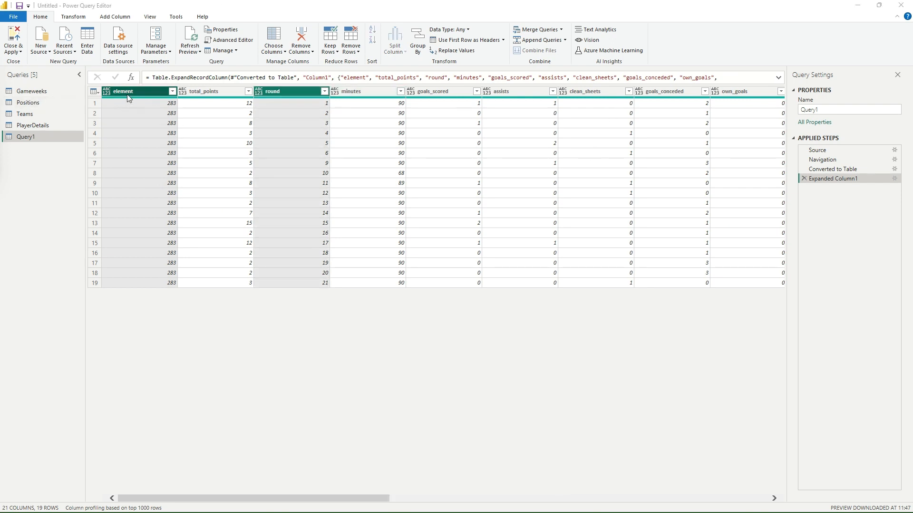
{"action": "left_click", "coordinate": [280, 92], "text": "ctrl"}
{"action": "left_click", "coordinate": [280, 92], "text": "ctrl"}
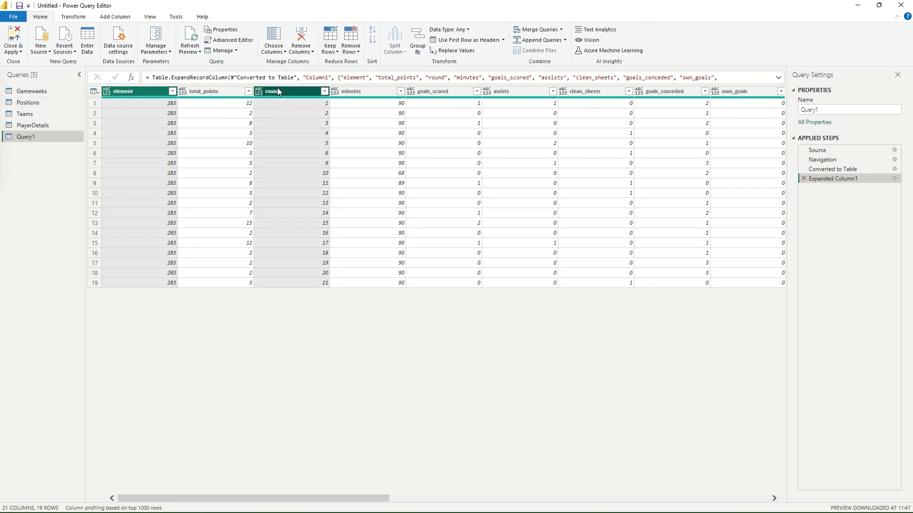
{"action": "right_click", "coordinate": [278, 92]}
{"action": "mouse_move", "coordinate": [316, 190]}
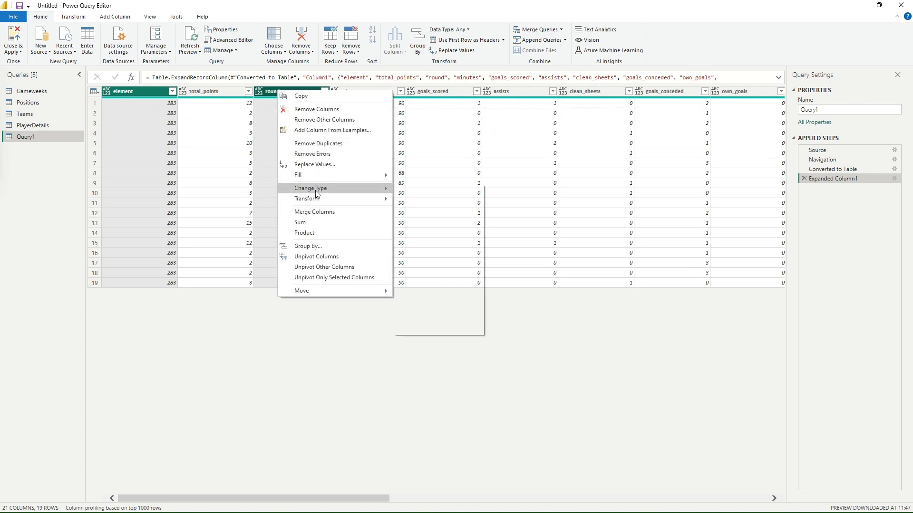
{"action": "left_click", "coordinate": [418, 290]}
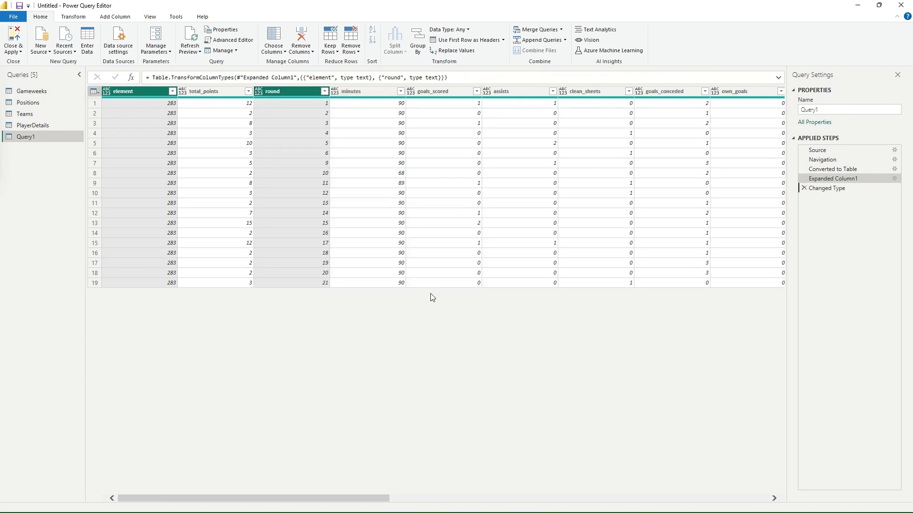
Change the data type of total_points and of all columns from minutes through bps to Whole Number.
{"action": "left_click", "coordinate": [201, 96]}
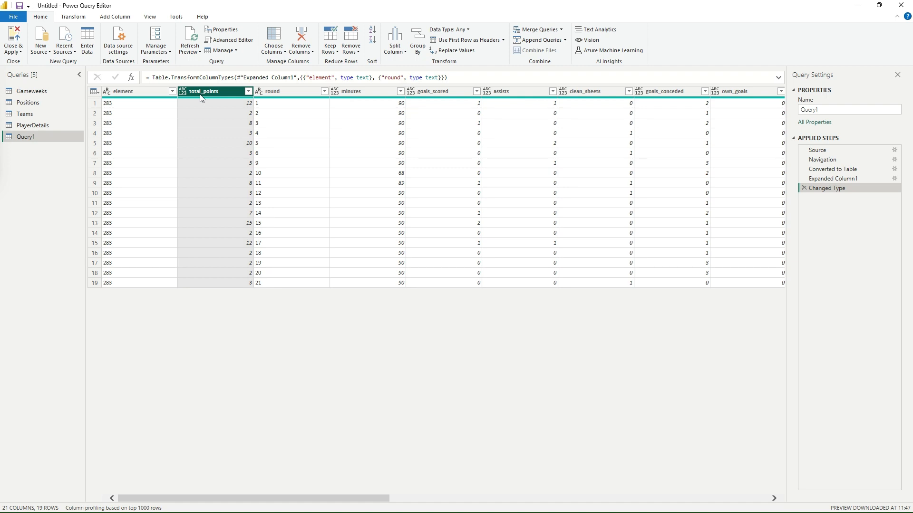
{"action": "left_click", "coordinate": [352, 93], "text": "ctrl"}
{"action": "left_click", "coordinate": [469, 94], "text": "ctrl"}
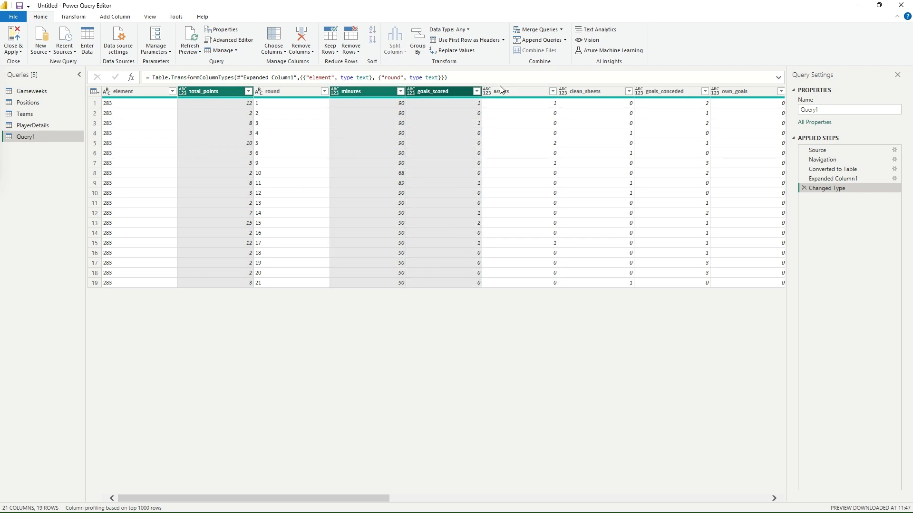
{"action": "left_click", "coordinate": [515, 92], "text": "ctrl"}
{"action": "left_click", "coordinate": [632, 94], "text": "ctrl"}
{"action": "left_click", "coordinate": [649, 93], "text": "ctrl"}
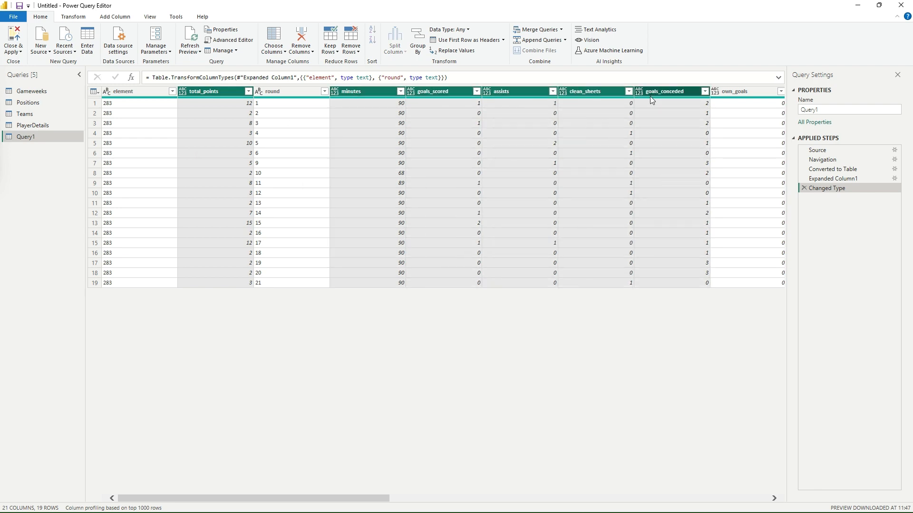
{"action": "left_click_drag", "start_coordinate": [369, 497], "coordinate": [597, 506]}
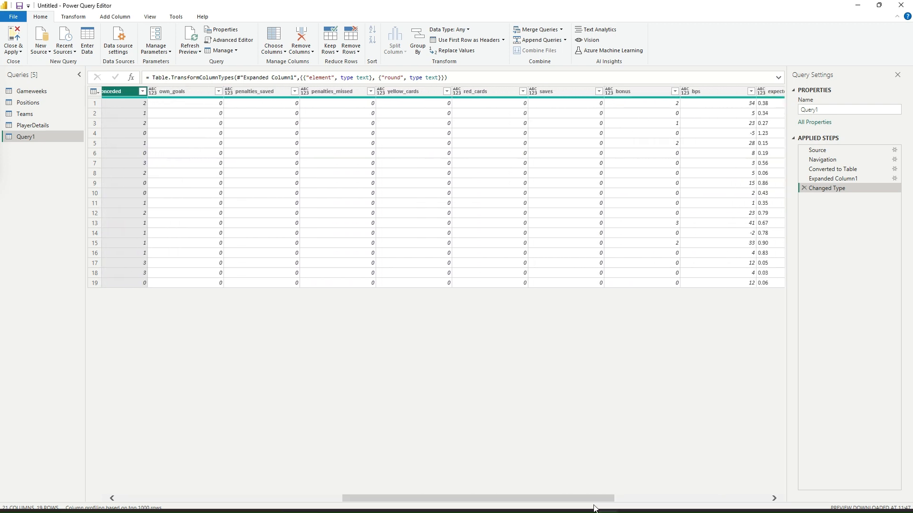
{"action": "left_click", "coordinate": [200, 93], "text": "ctrl"}
{"action": "left_click", "coordinate": [256, 93], "text": "ctrl"}
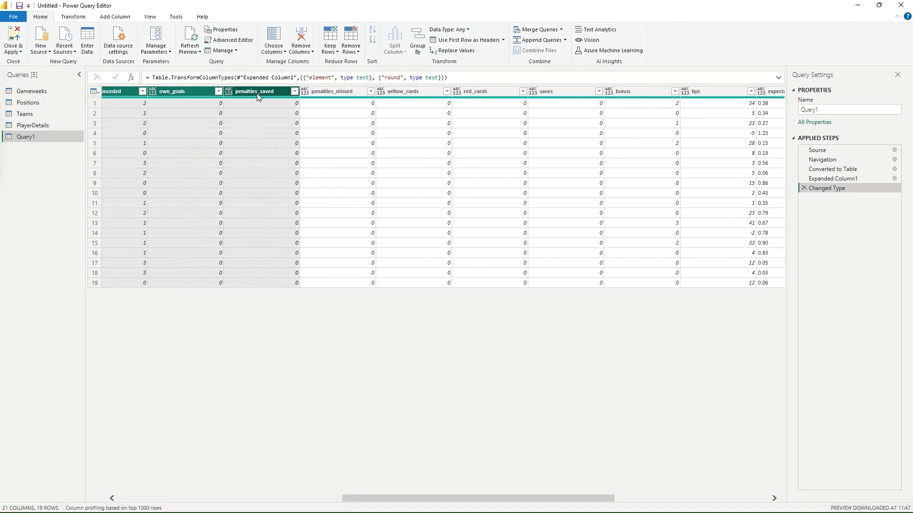
{"action": "left_click", "coordinate": [328, 99], "text": "ctrl"}
{"action": "left_click", "coordinate": [401, 93], "text": "ctrl"}
{"action": "left_click", "coordinate": [469, 90], "text": "ctrl"}
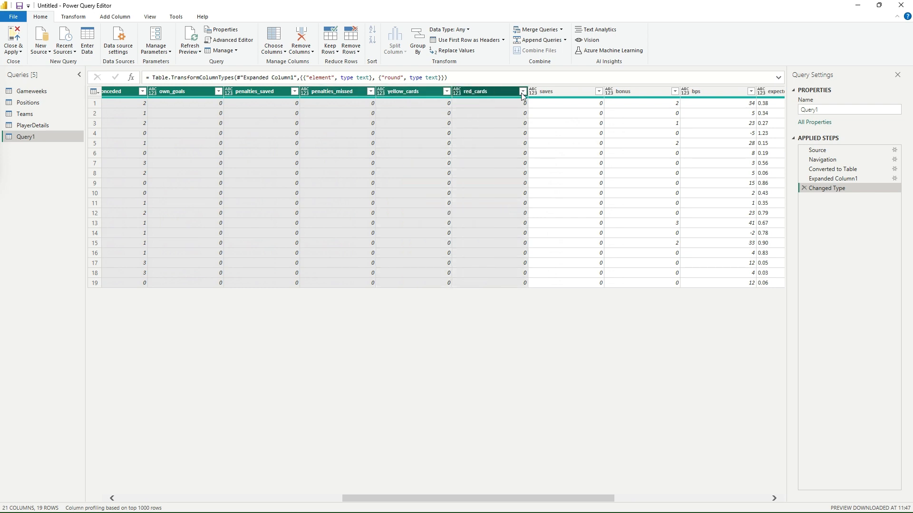
{"action": "left_click", "coordinate": [544, 92], "text": "ctrl"}
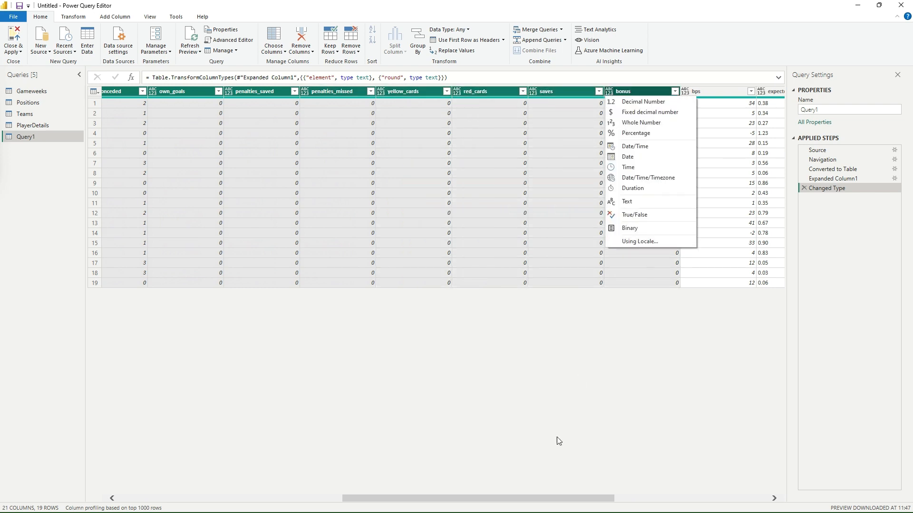
{"action": "left_click_drag", "start_coordinate": [527, 498], "coordinate": [695, 502]}
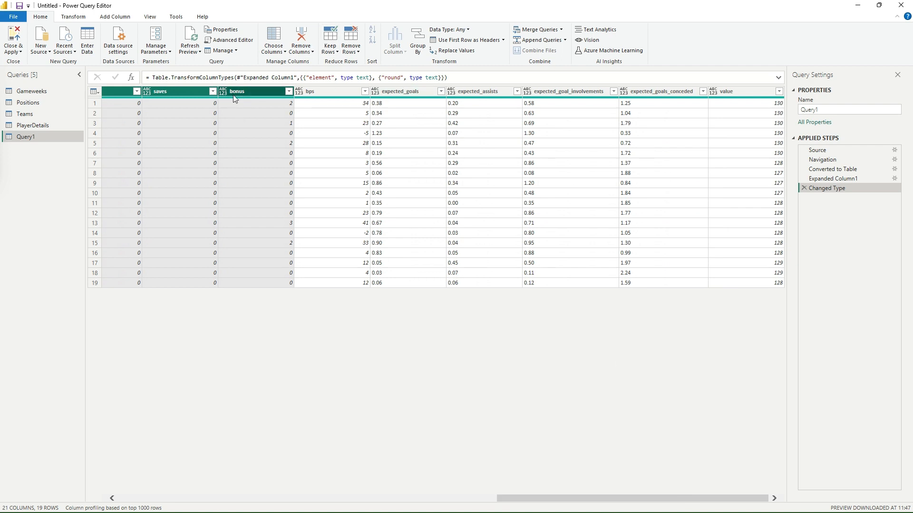
{"action": "left_click", "coordinate": [312, 91], "text": "shift"}
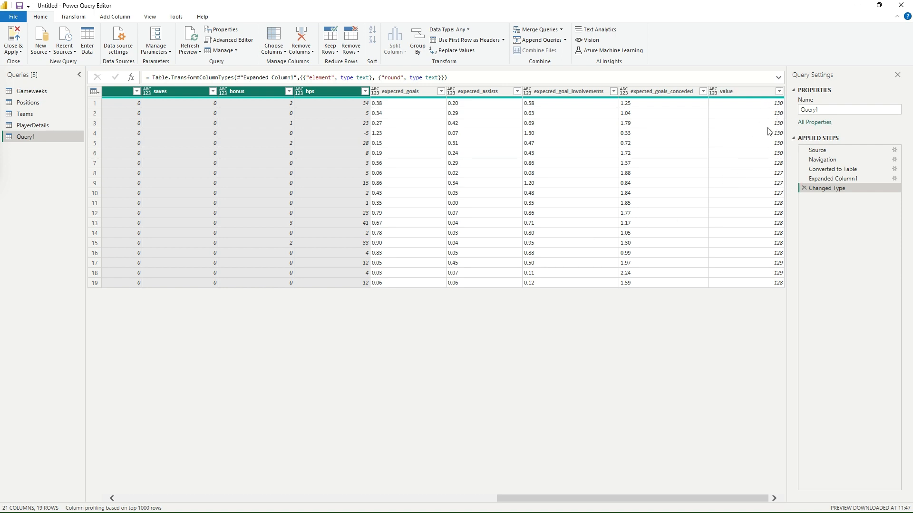
{"action": "right_click", "coordinate": [340, 98]}
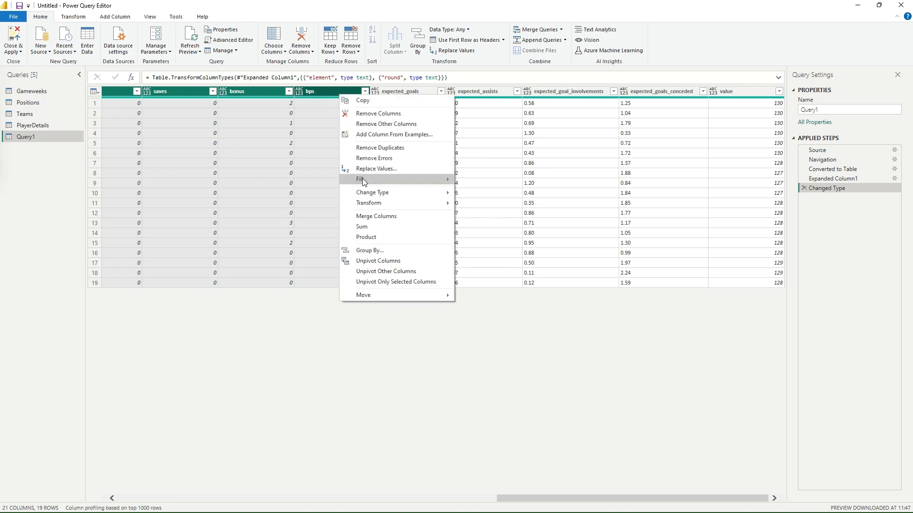
{"action": "mouse_move", "coordinate": [366, 197]}
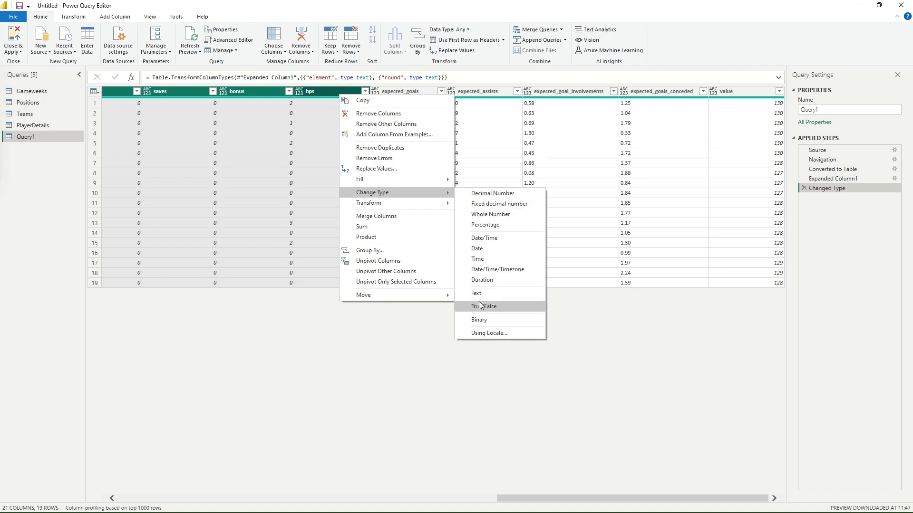
{"action": "left_click", "coordinate": [492, 215]}
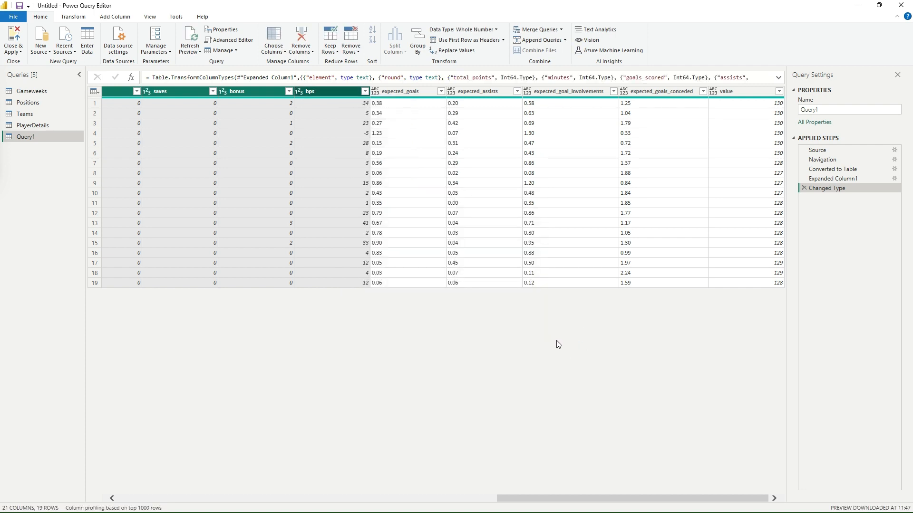
Replace "." with "," in the expected_goals, expected_assists, expected_goal_involvements and expected_goals_conceded columns.
{"action": "left_click_drag", "start_coordinate": [524, 497], "coordinate": [632, 491]}
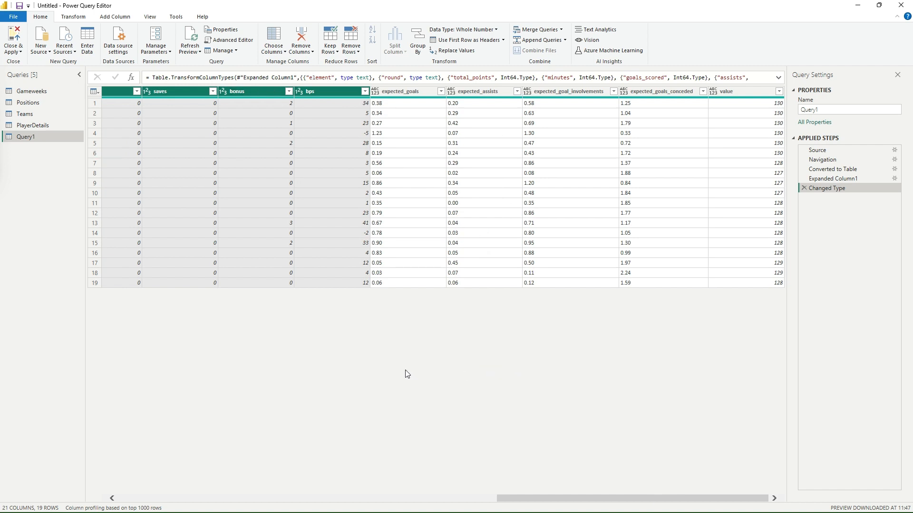
{"action": "left_click", "coordinate": [402, 94]}
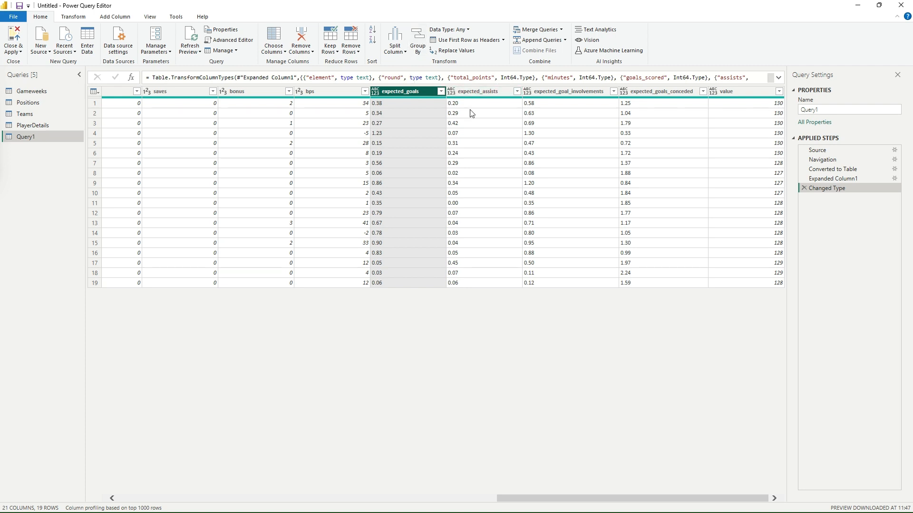
{"action": "left_click", "coordinate": [488, 92], "text": "ctrl"}
{"action": "left_click", "coordinate": [566, 92], "text": "ctrl"}
{"action": "left_click", "coordinate": [668, 92], "text": "ctrl"}
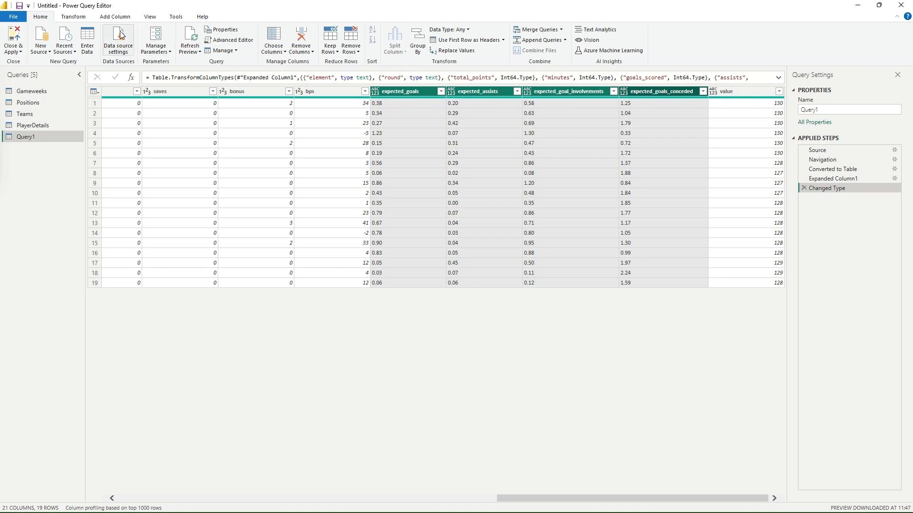
{"action": "left_click", "coordinate": [80, 18]}
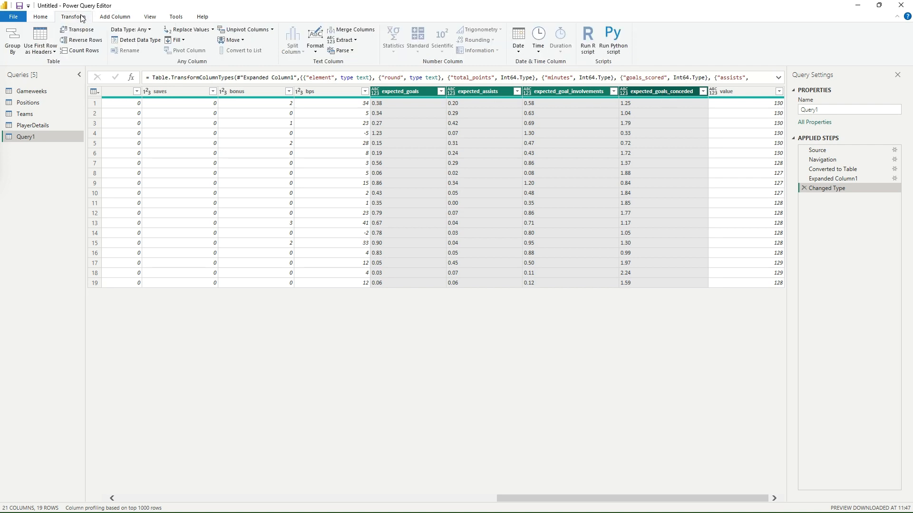
{"action": "left_click", "coordinate": [118, 17]}
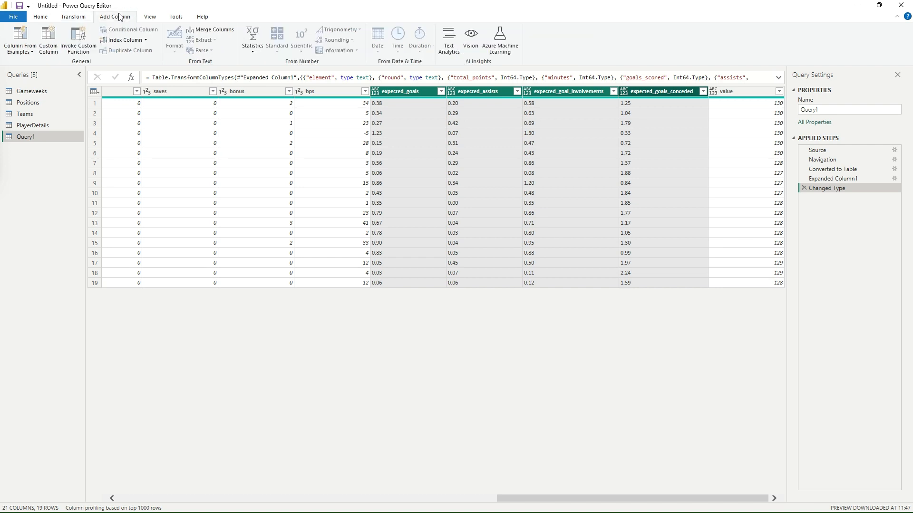
{"action": "left_click", "coordinate": [70, 20]}
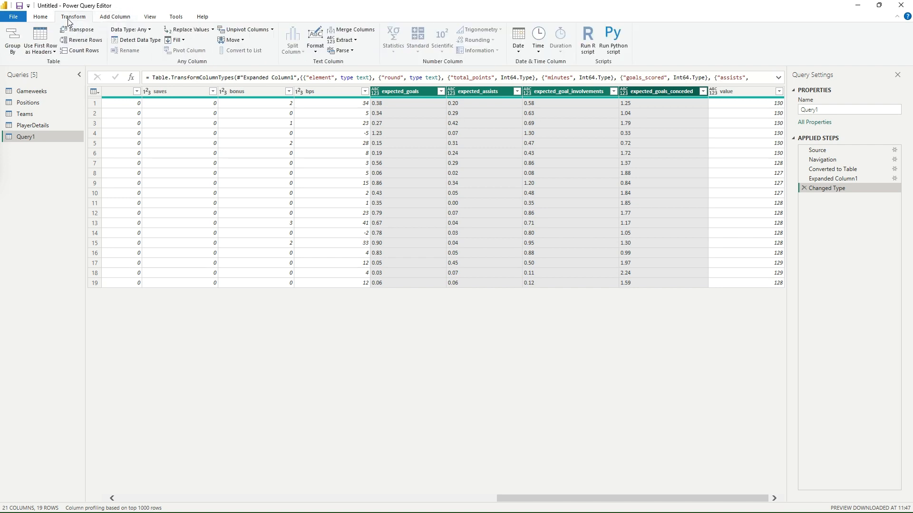
{"action": "left_click", "coordinate": [206, 31]}
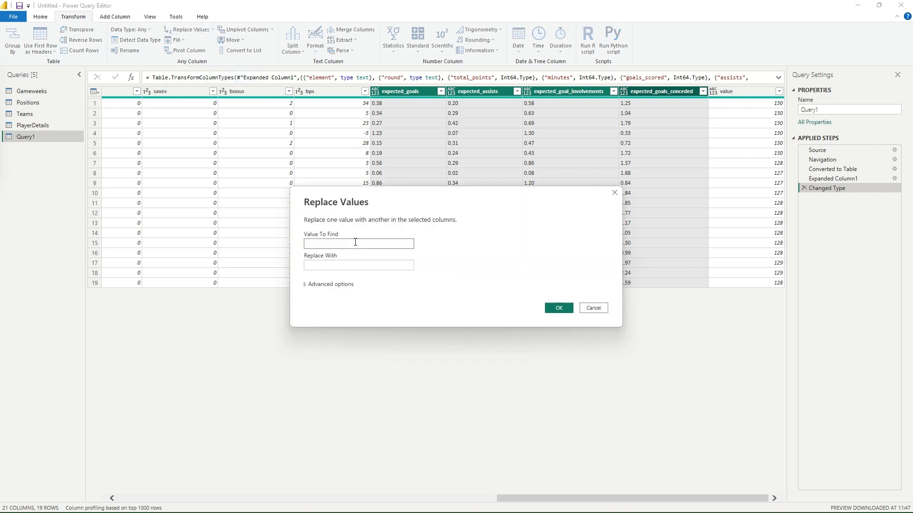
{"action": "type", "text": ","}
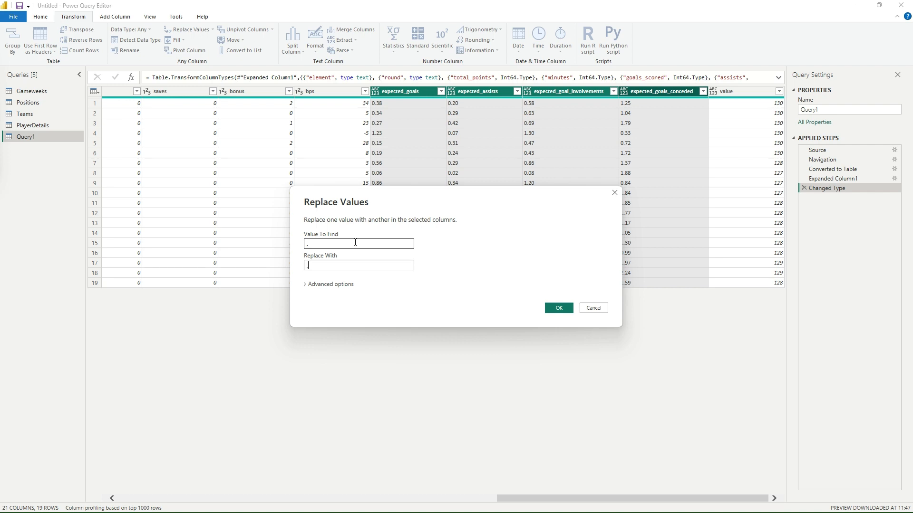
{"action": "left_click", "coordinate": [559, 308]}
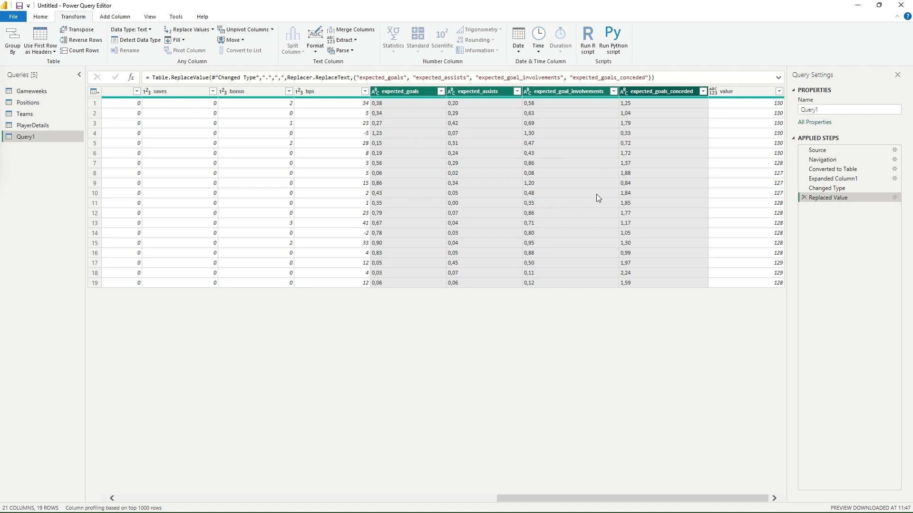
Change the data type of the four expected_ columns to Decimal Number.
{"action": "right_click", "coordinate": [645, 96]}
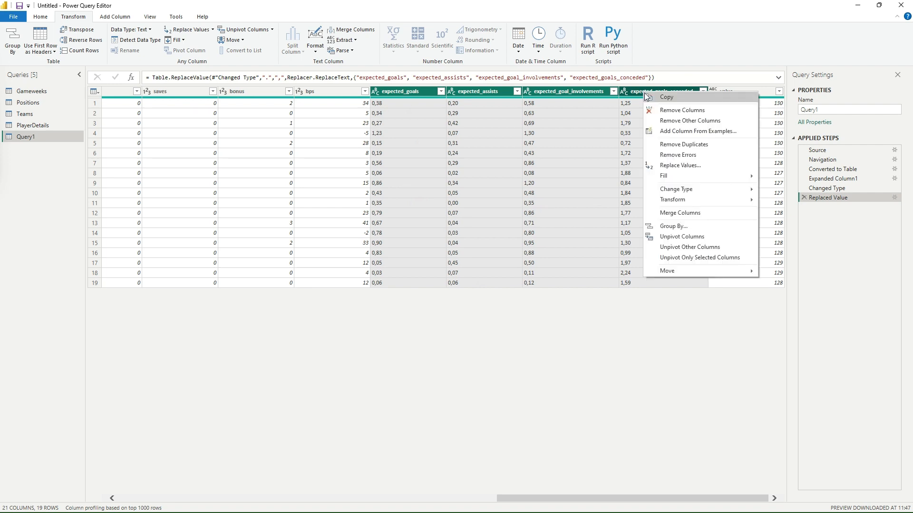
{"action": "mouse_move", "coordinate": [672, 190]}
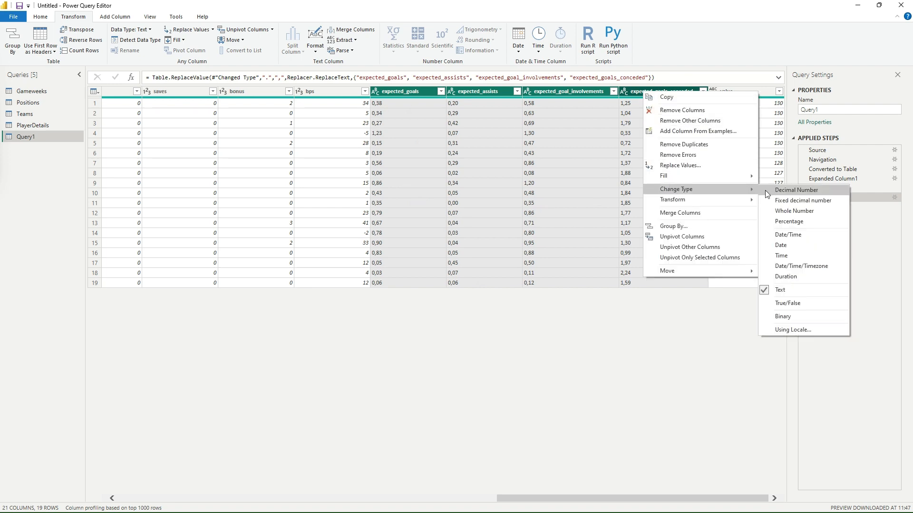
{"action": "left_click", "coordinate": [793, 191]}
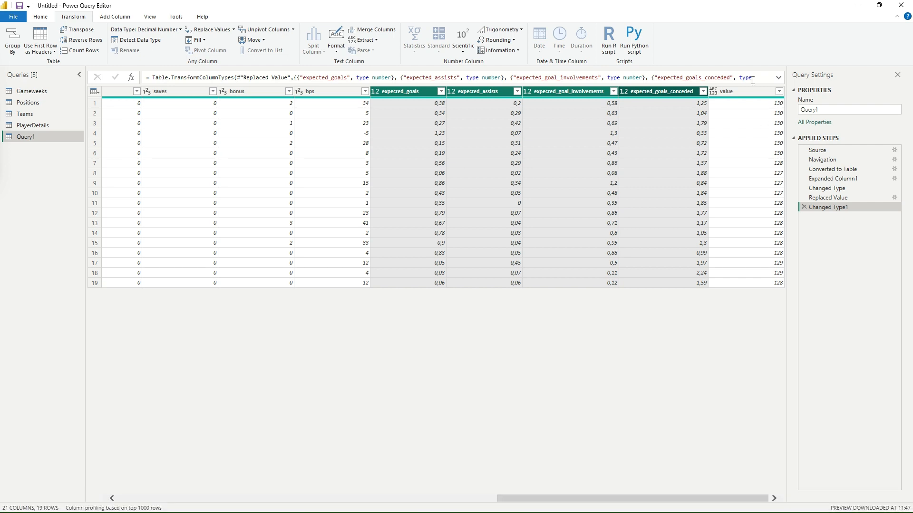
Change the data type of the value column to Whole Number.
{"action": "left_click", "coordinate": [743, 91]}
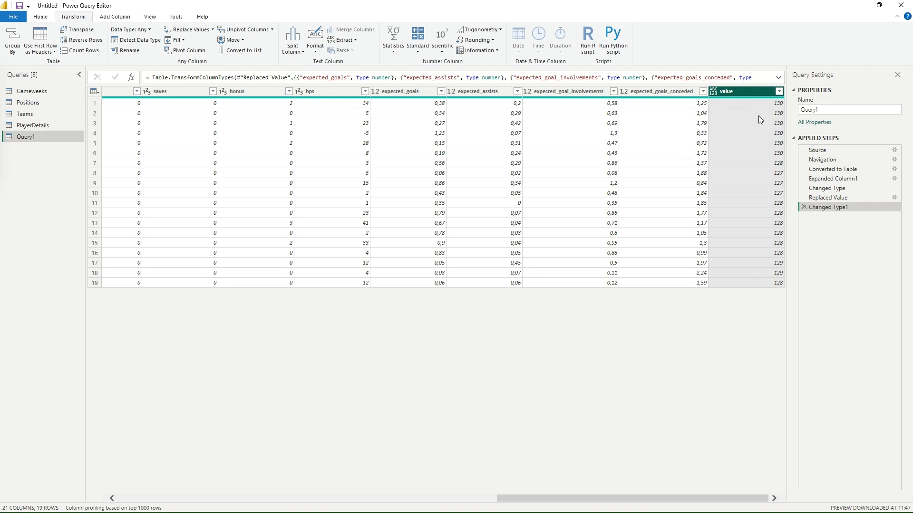
{"action": "right_click", "coordinate": [742, 93]}
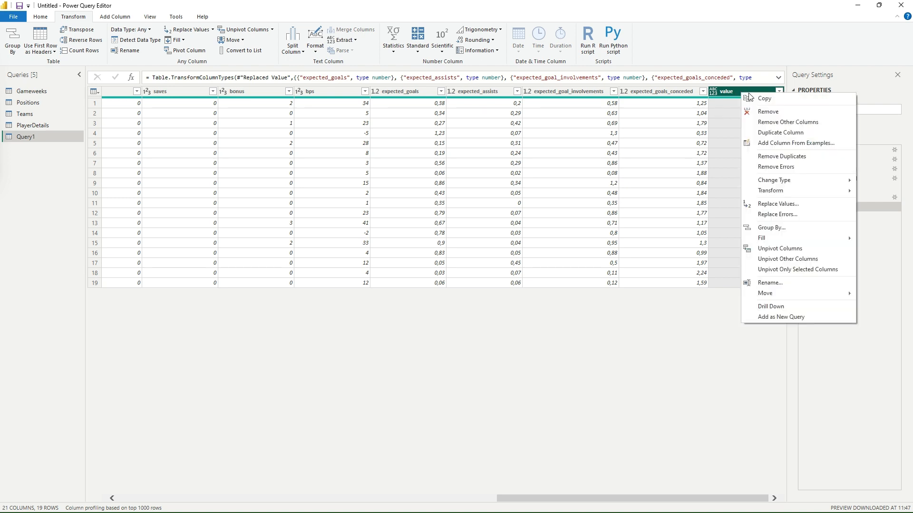
{"action": "mouse_move", "coordinate": [789, 184]}
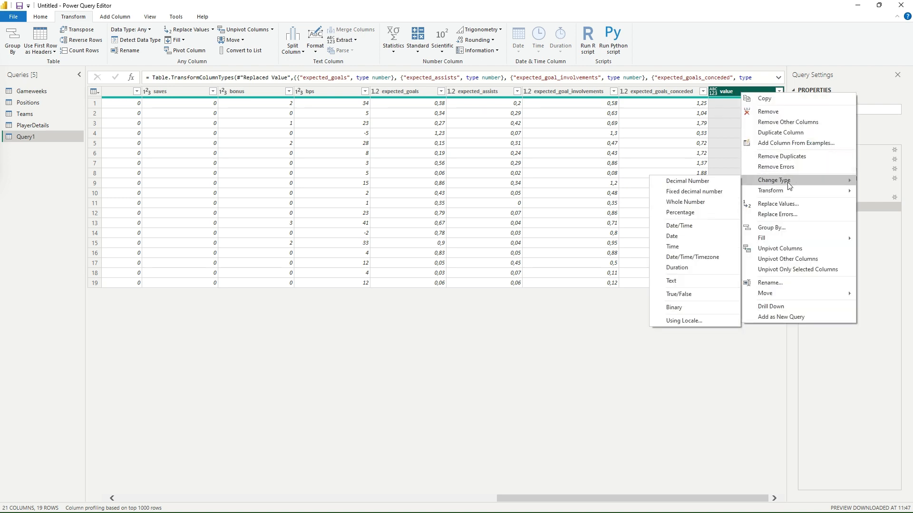
{"action": "left_click", "coordinate": [690, 203]}
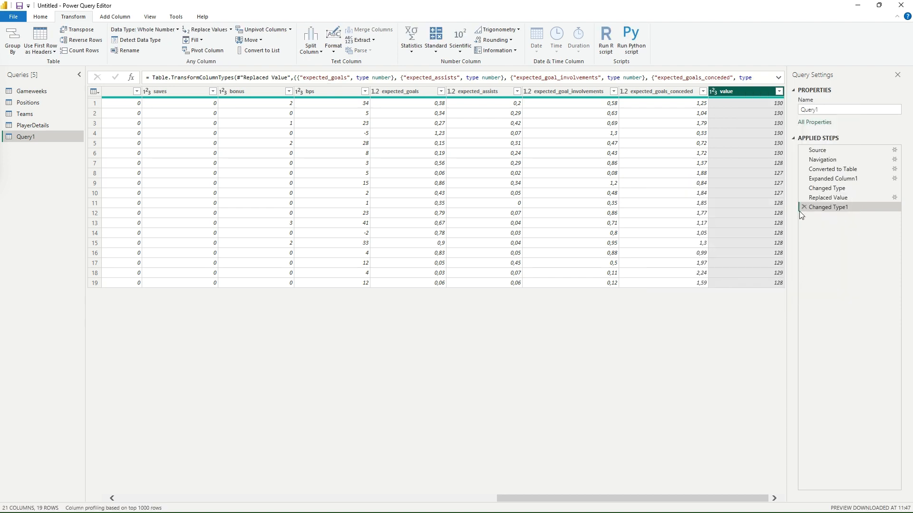
Add a custom column named PlayerValue with the formula [value] / 10.
{"action": "left_click", "coordinate": [101, 16]}
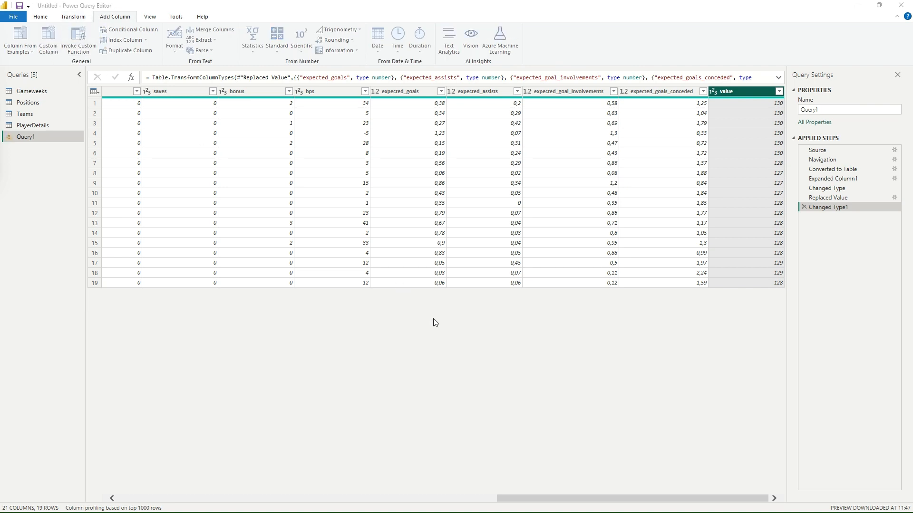
{"action": "left_click", "coordinate": [336, 208]}
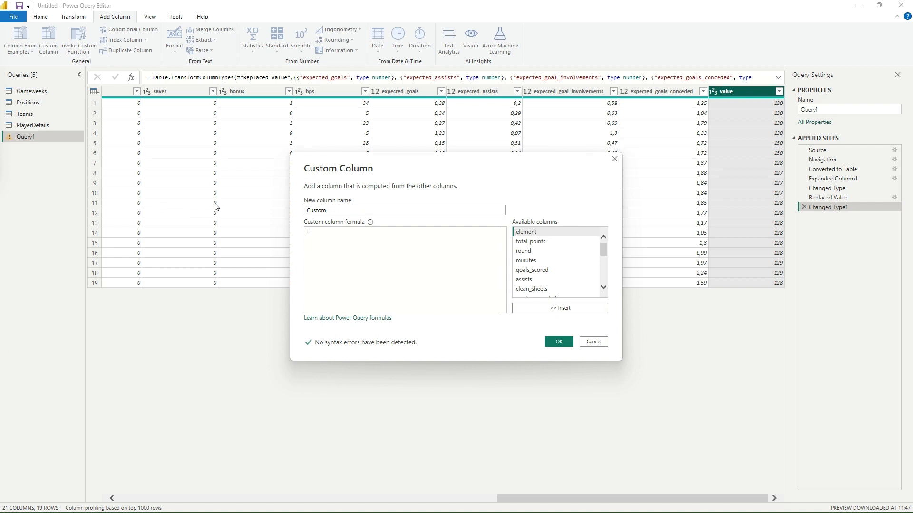
{"action": "double_click", "coordinate": [417, 212]}
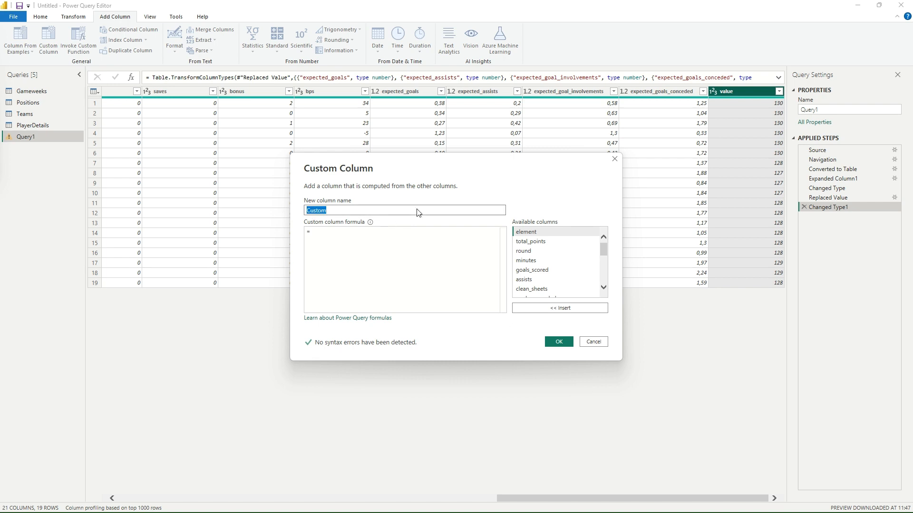
{"action": "type", "text": "Player"}
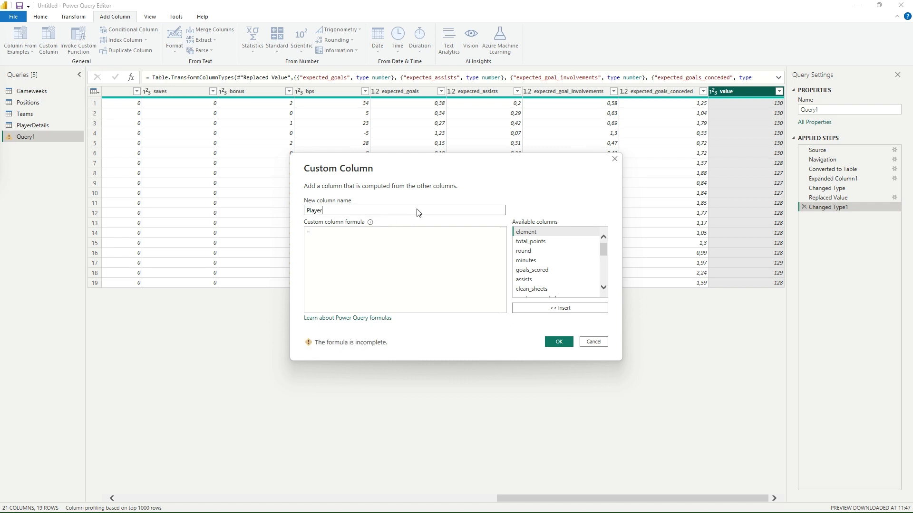
{"action": "type", "text": "Value"}
{"action": "left_click", "coordinate": [436, 255]}
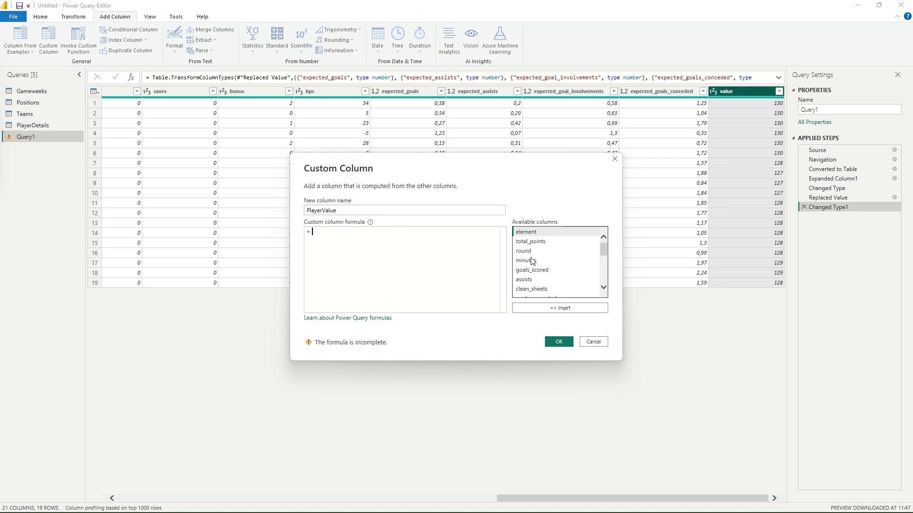
{"action": "left_click_drag", "start_coordinate": [602, 251], "coordinate": [601, 274]}
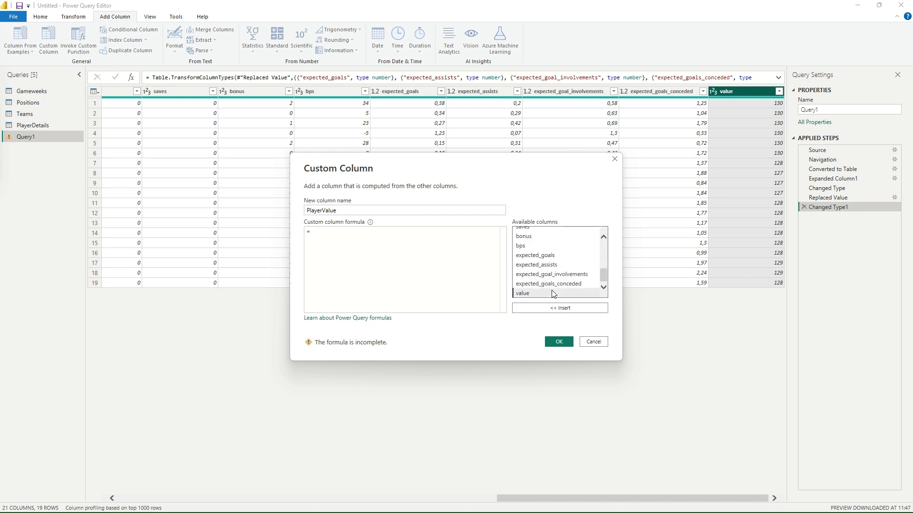
{"action": "double_click", "coordinate": [554, 293]}
{"action": "type", "text": "/ 10"}
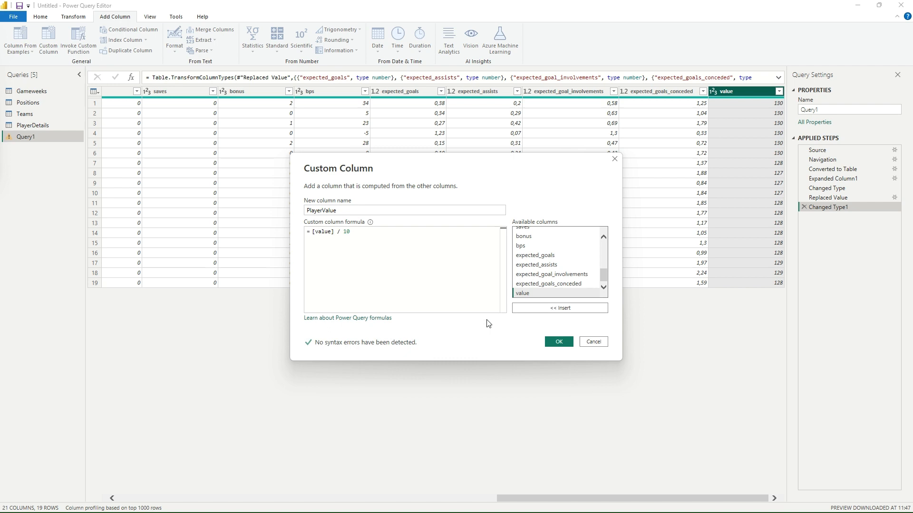
{"action": "left_click", "coordinate": [557, 342]}
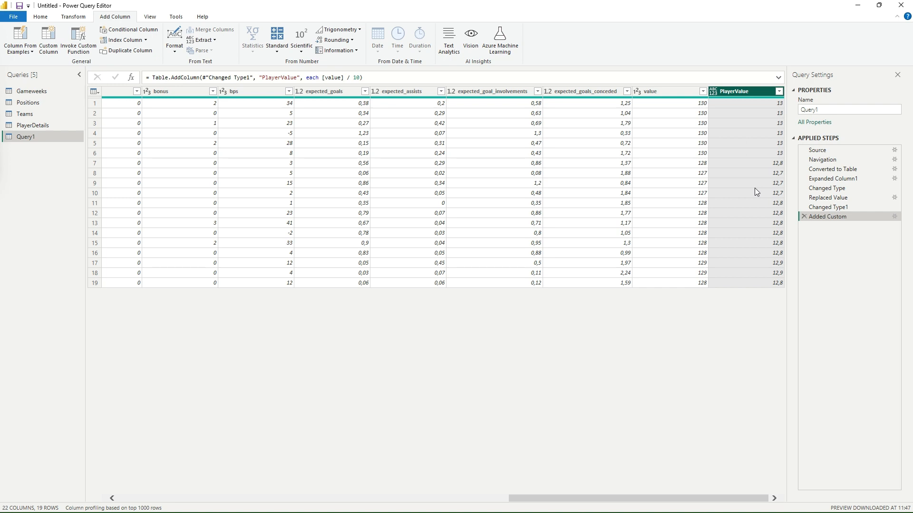
{"action": "left_click", "coordinate": [649, 91]}
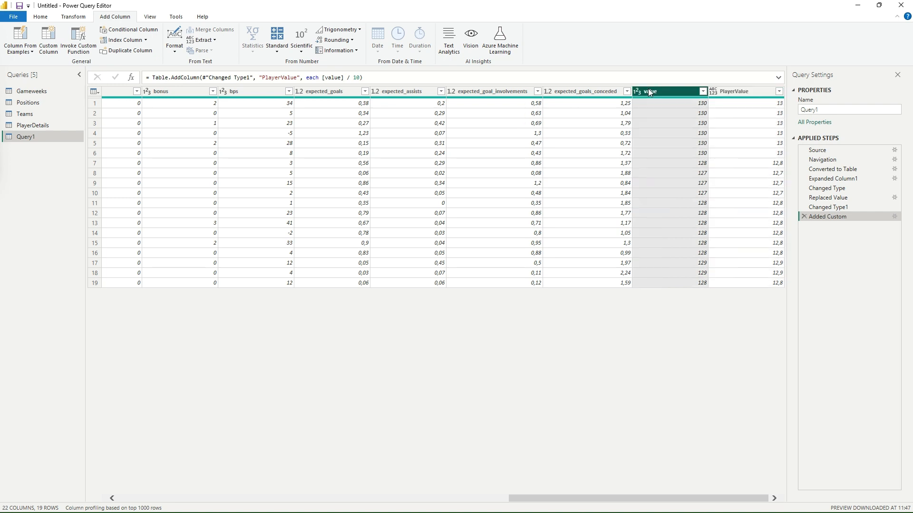
{"action": "left_click", "coordinate": [720, 92]}
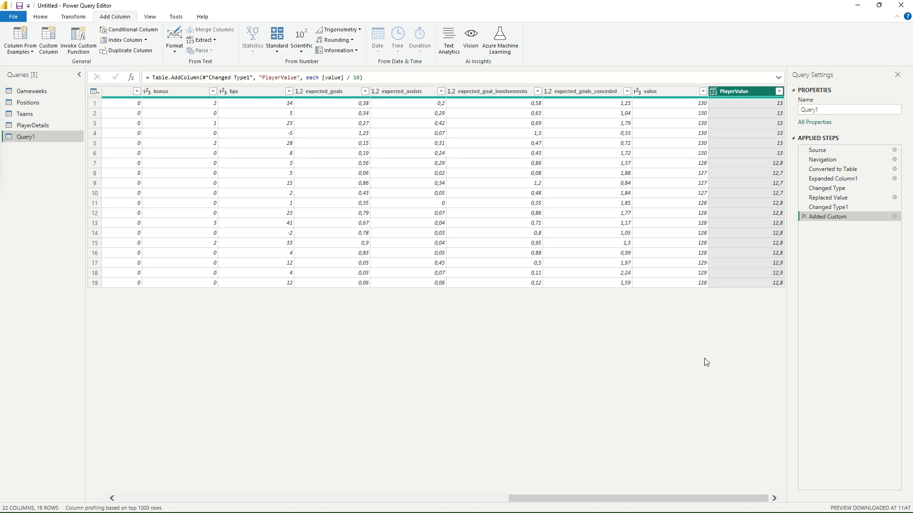
Rename the Query1 query as GWStats.
{"action": "left_click", "coordinate": [817, 109]}
{"action": "double_click", "coordinate": [807, 109]}
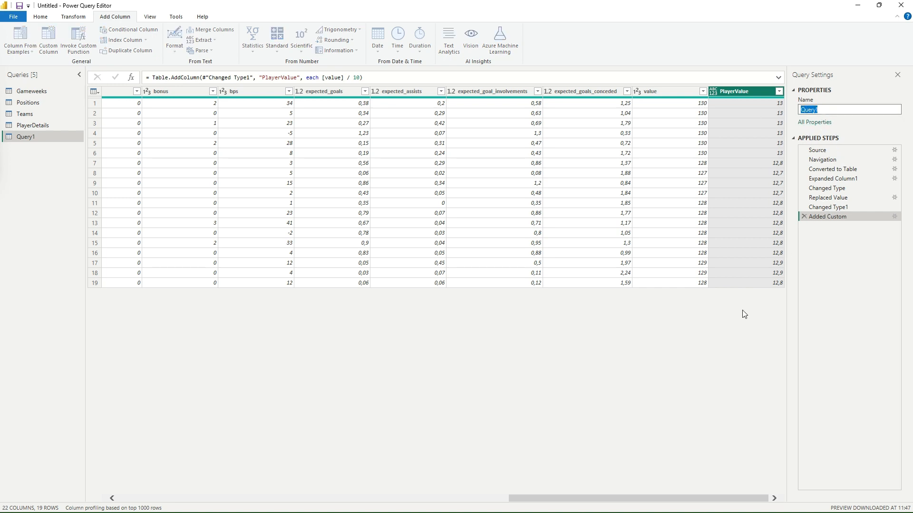
{"action": "type", "text": "GWStats"}
{"action": "left_click", "coordinate": [839, 314]}
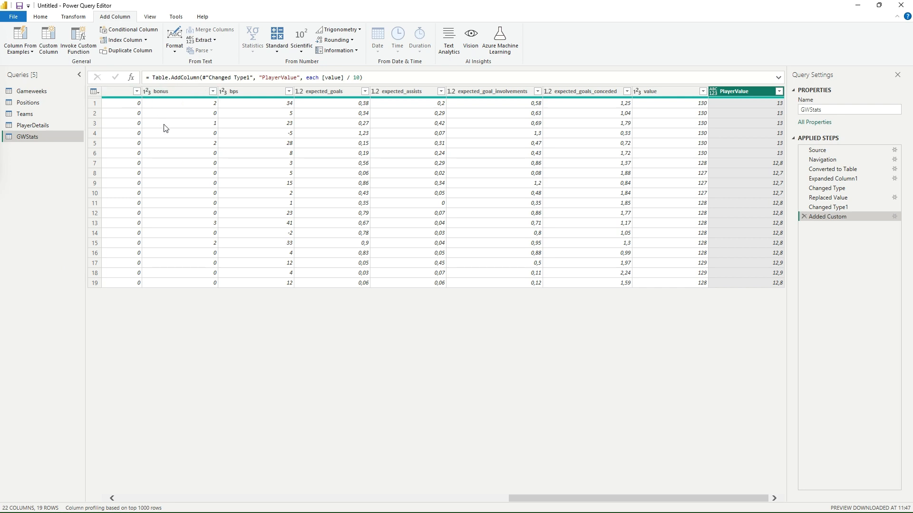
Open the GWStats query's code in the Advanced Editor and insert an empty line above its first let.
{"action": "right_click", "coordinate": [26, 138]}
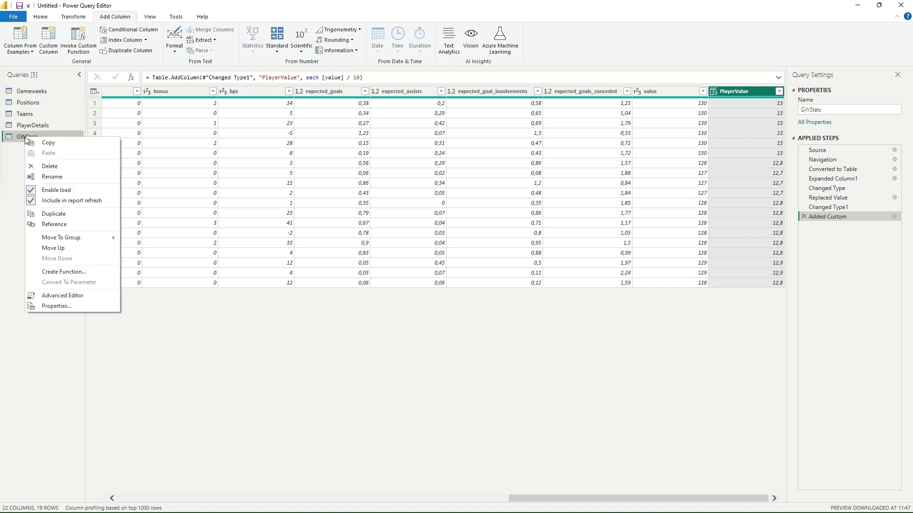
{"action": "left_click", "coordinate": [67, 295]}
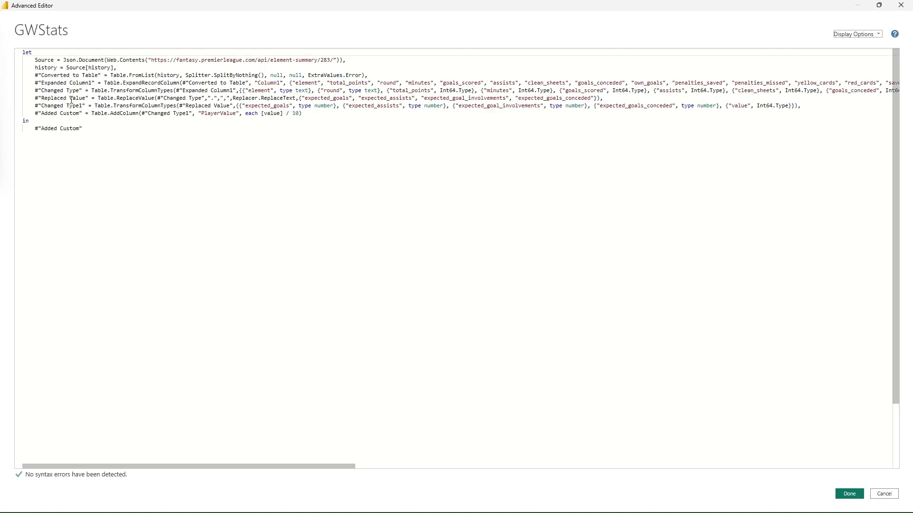
{"action": "left_click", "coordinate": [24, 54]}
{"action": "key", "text": "Return"}
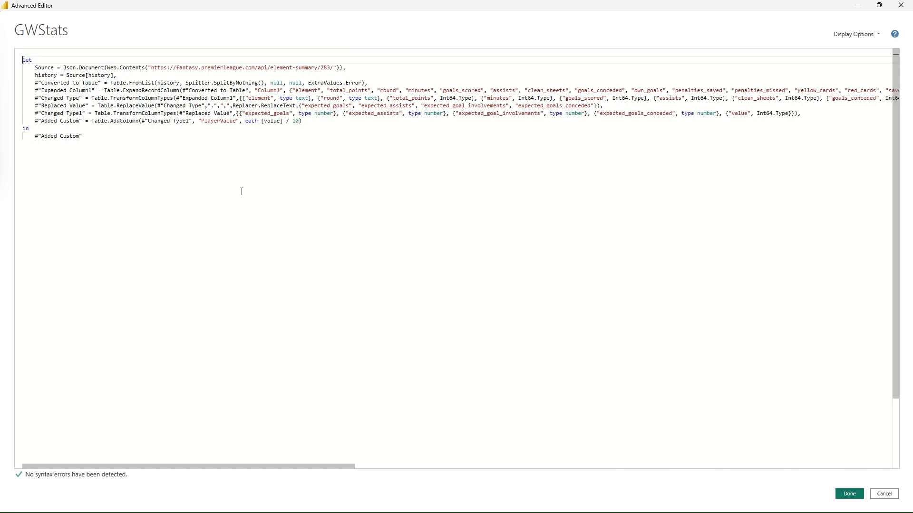
Examine the GWStats code: the Source line with its API address, the history line and the transformation lines below.
{"action": "left_click_drag", "start_coordinate": [33, 68], "coordinate": [385, 70]}
{"action": "left_click", "coordinate": [251, 134]}
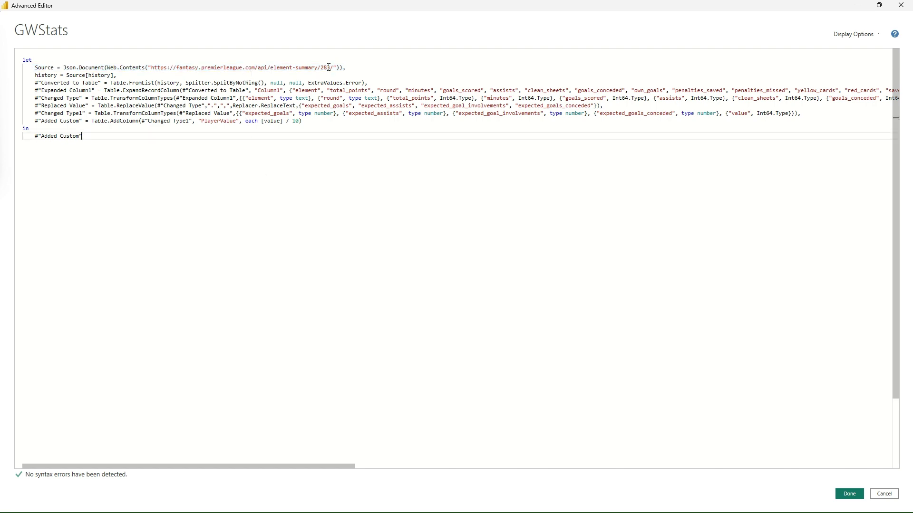
{"action": "left_click_drag", "start_coordinate": [357, 67], "coordinate": [130, 68]}
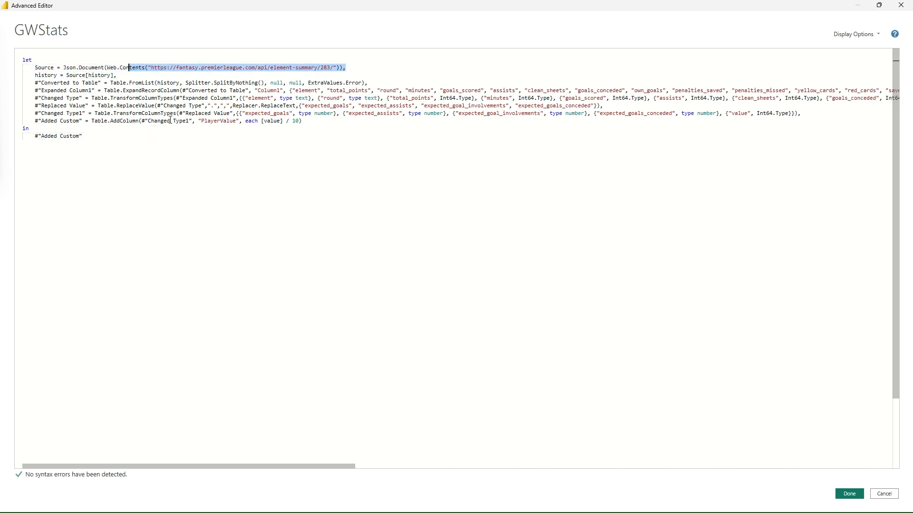
{"action": "left_click", "coordinate": [166, 158]}
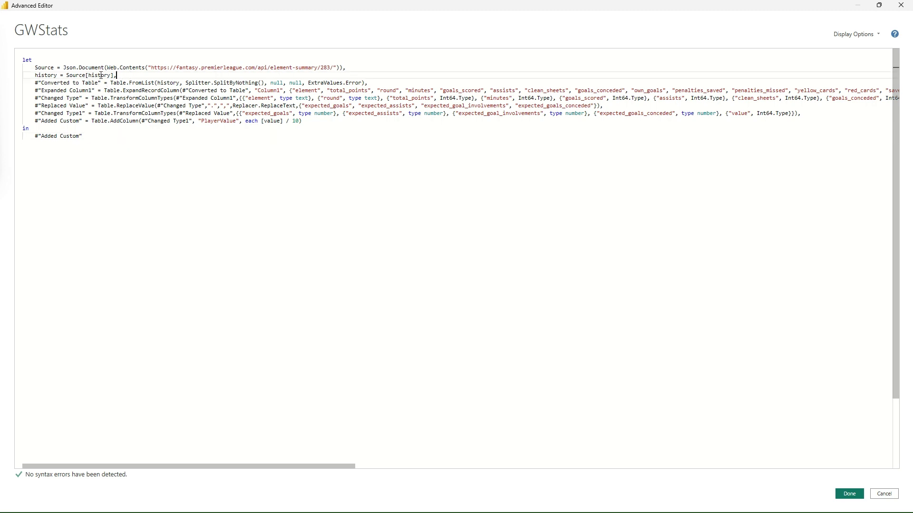
{"action": "left_click_drag", "start_coordinate": [12, 85], "coordinate": [12, 70]}
{"action": "left_click", "coordinate": [203, 150]}
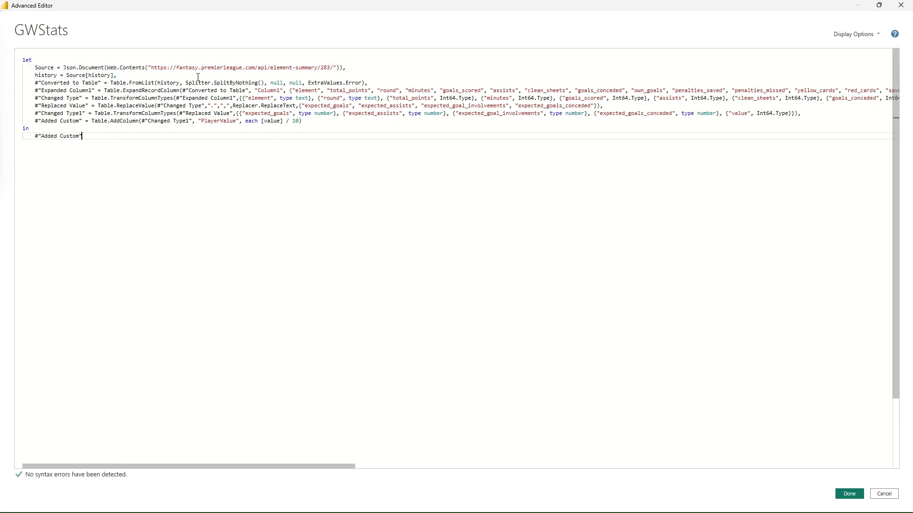
{"action": "left_click_drag", "start_coordinate": [24, 83], "coordinate": [130, 118]}
{"action": "left_click", "coordinate": [325, 149]}
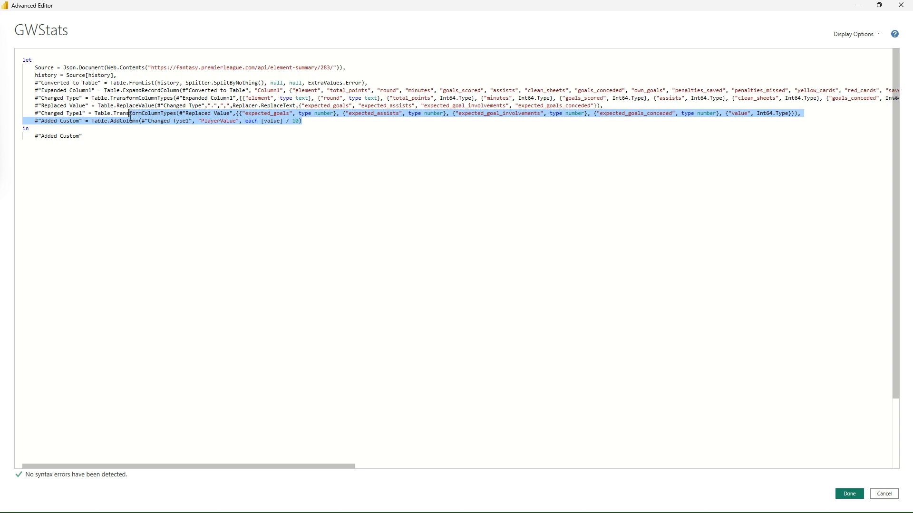
{"action": "left_click", "coordinate": [242, 184]}
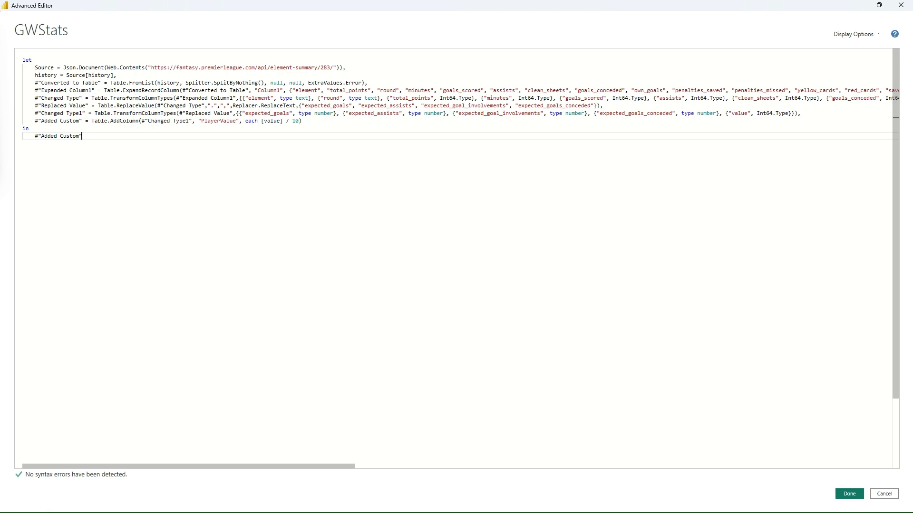
Insert the function header "let LoadPlayerStats = (ElementID as text) =>" on the empty first line of the code.
{"action": "key", "text": "alt+Tab"}
{"action": "left_click", "coordinate": [23, 52]}
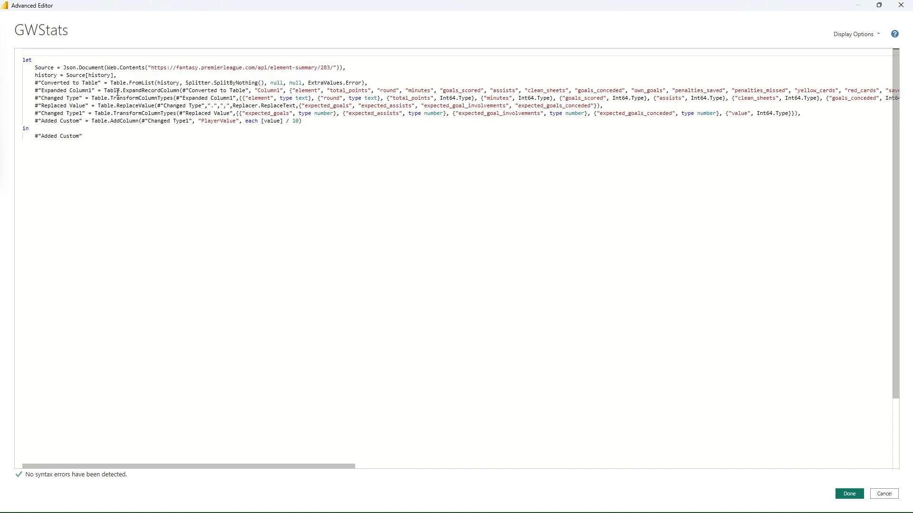
{"action": "key", "text": "ctrl+v"}
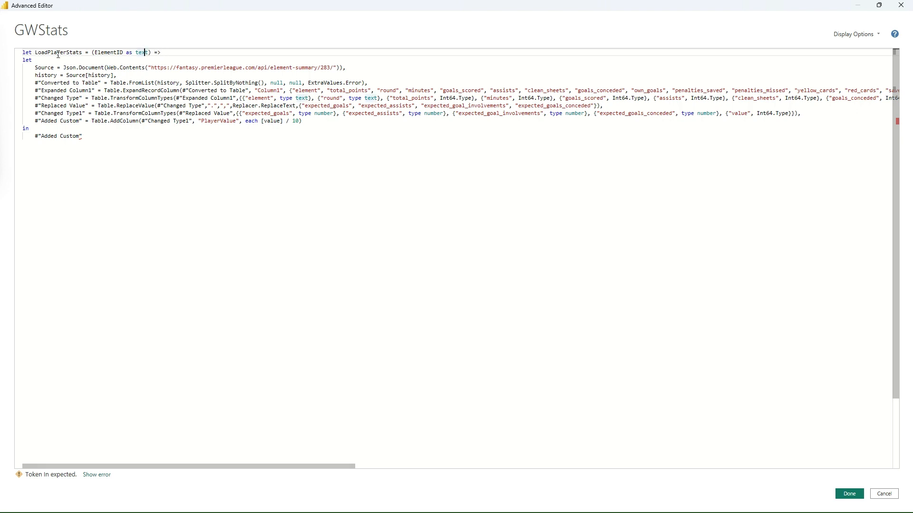
{"action": "double_click", "coordinate": [99, 53]}
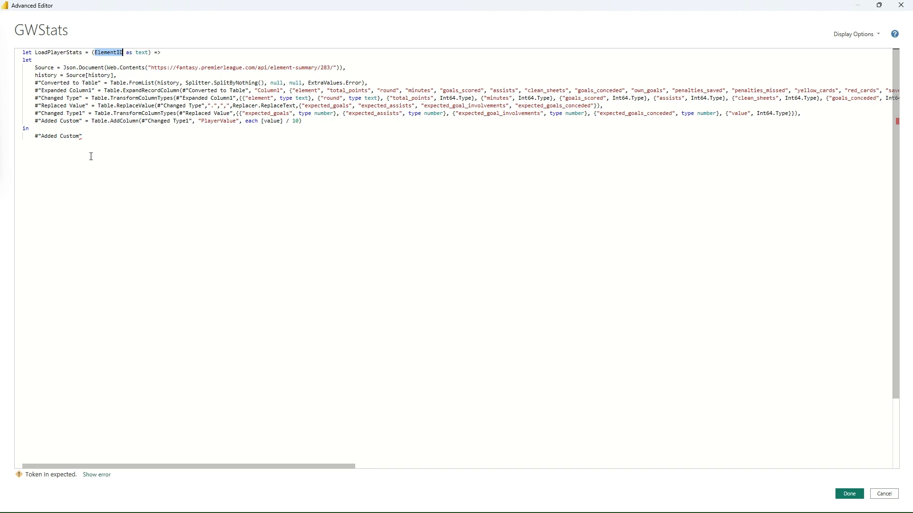
{"action": "double_click", "coordinate": [141, 53]}
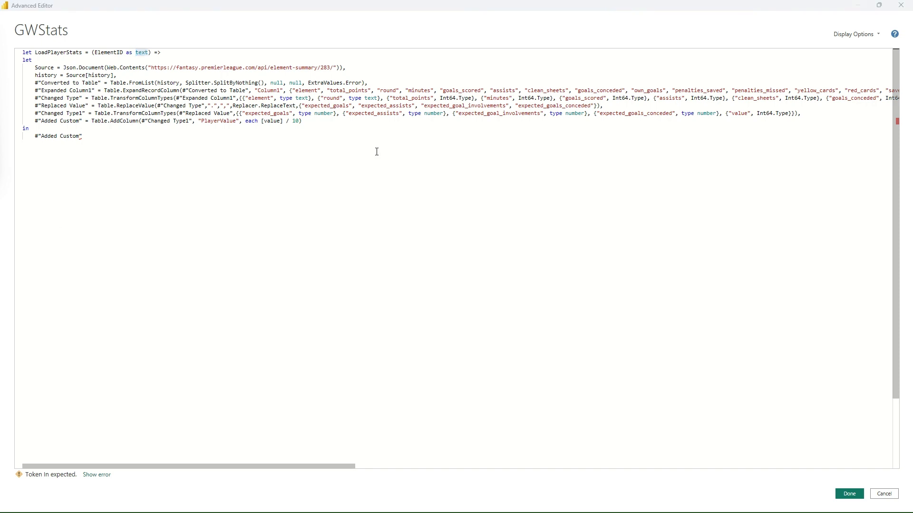
{"action": "left_click", "coordinate": [357, 71]}
{"action": "key", "text": "Return"}
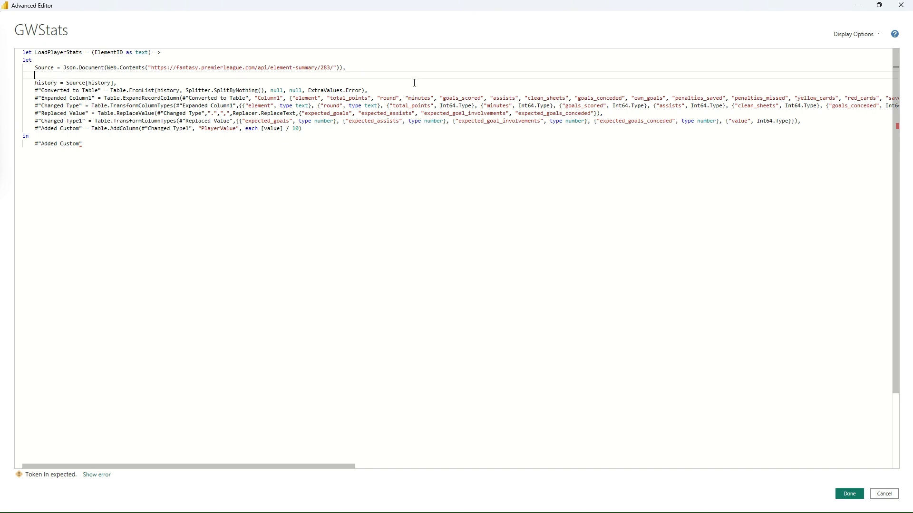
{"action": "type", "text": "Source = Json.Document(Web.Contents(\"https://fantasy.premierleague.com/api/element-summary/\"&ElementID&\"/\")),"}
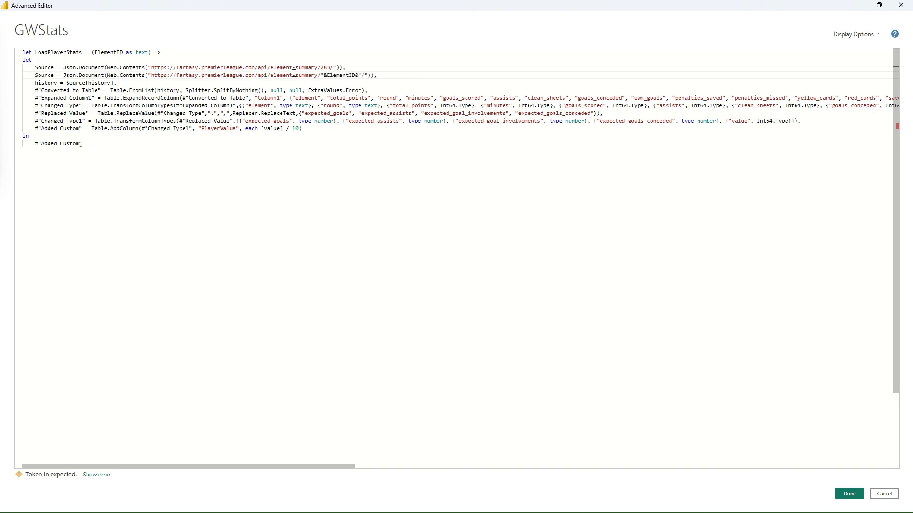
{"action": "left_click_drag", "start_coordinate": [344, 68], "coordinate": [190, 67]}
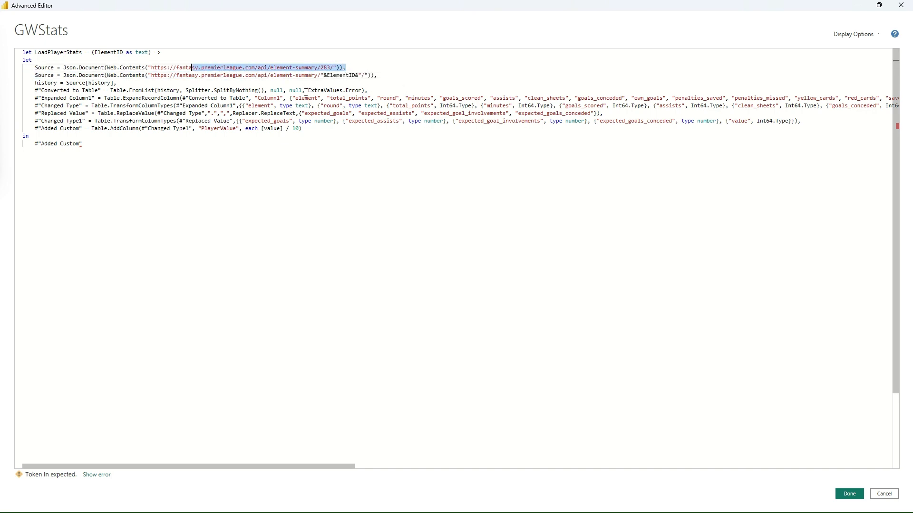
{"action": "left_click", "coordinate": [308, 90]}
{"action": "left_click", "coordinate": [323, 75]}
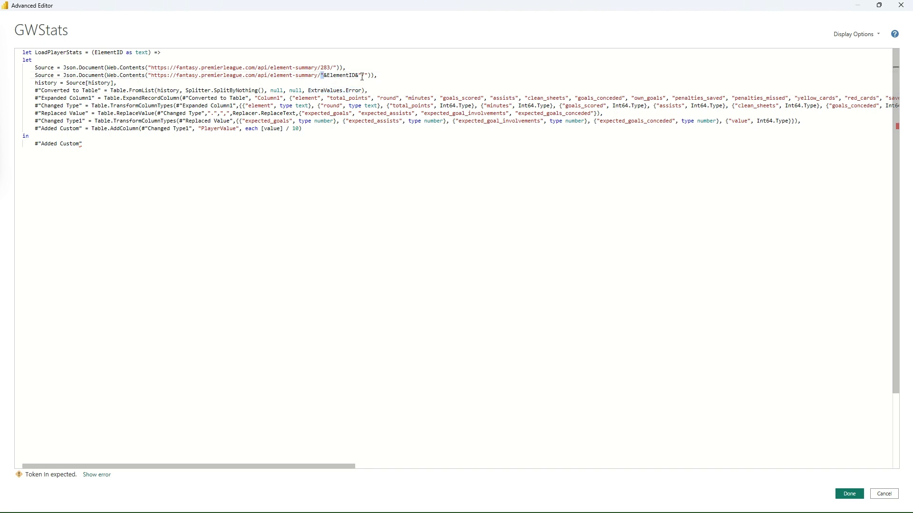
{"action": "left_click_drag", "start_coordinate": [324, 75], "coordinate": [368, 75]}
{"action": "double_click", "coordinate": [115, 53]}
{"action": "double_click", "coordinate": [329, 75]}
{"action": "left_click", "coordinate": [36, 68]}
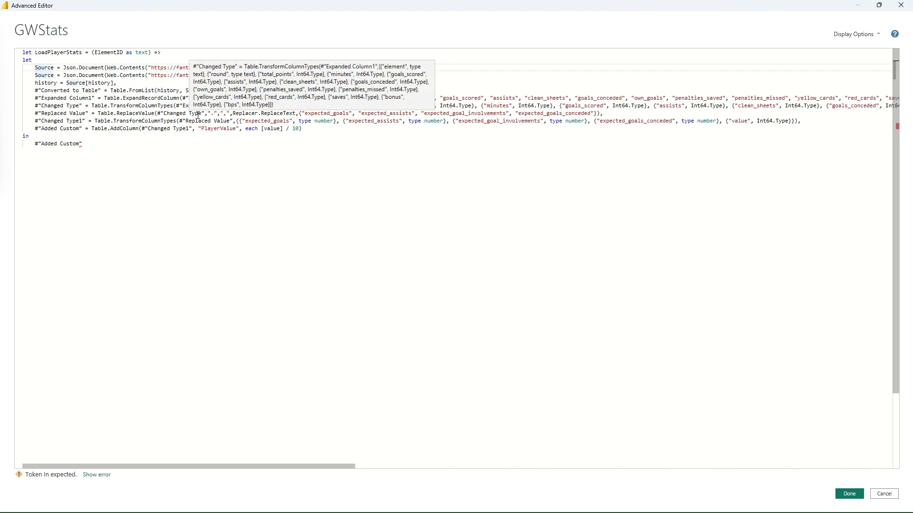
{"action": "key", "text": "shift+Down"}
{"action": "key", "text": "Delete"}
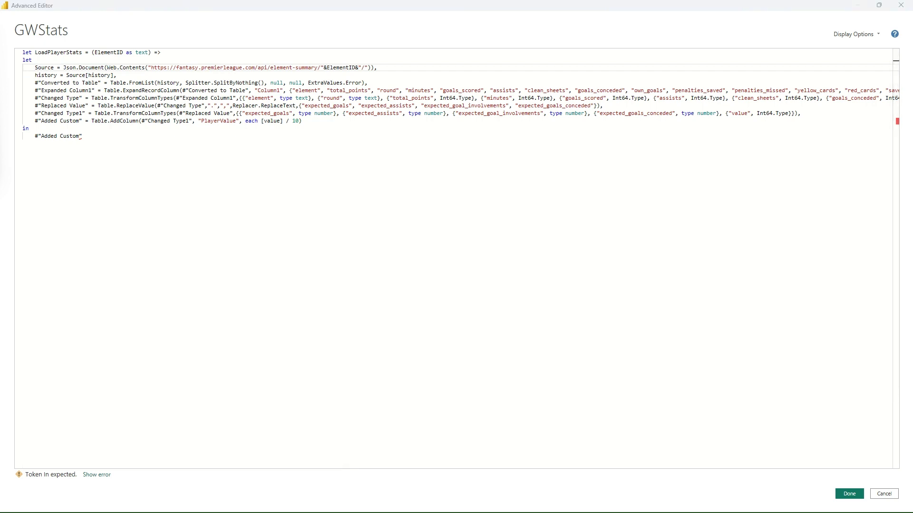
Close the function with a final line "in LoadPlayerStats" and indent the inner let…in block by one level.
{"action": "left_click", "coordinate": [41, 147]}
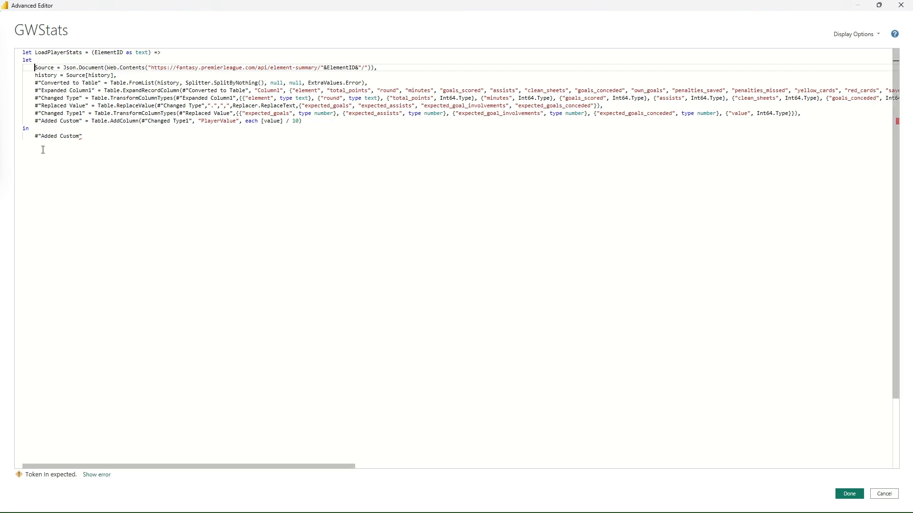
{"action": "key", "text": "Return"}
{"action": "type", "text": "in LoadPlayerStats"}
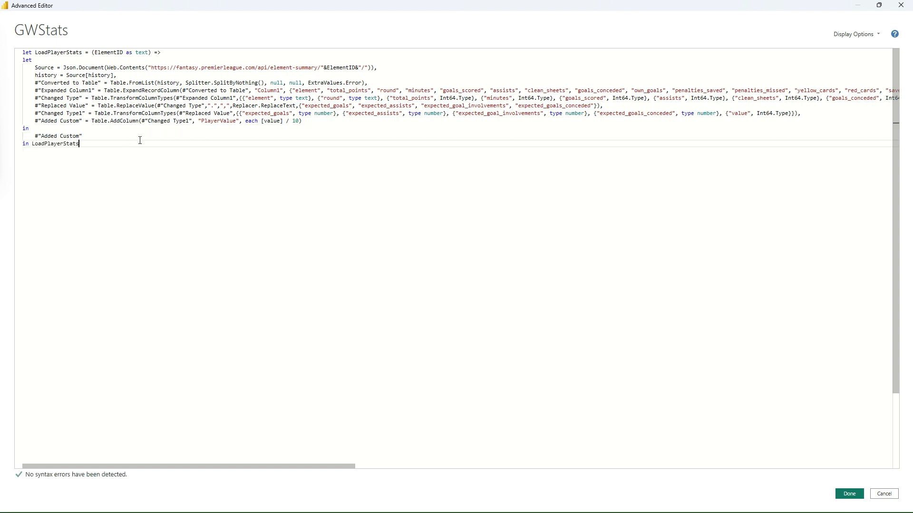
{"action": "left_click_drag", "start_coordinate": [88, 138], "coordinate": [17, 60]}
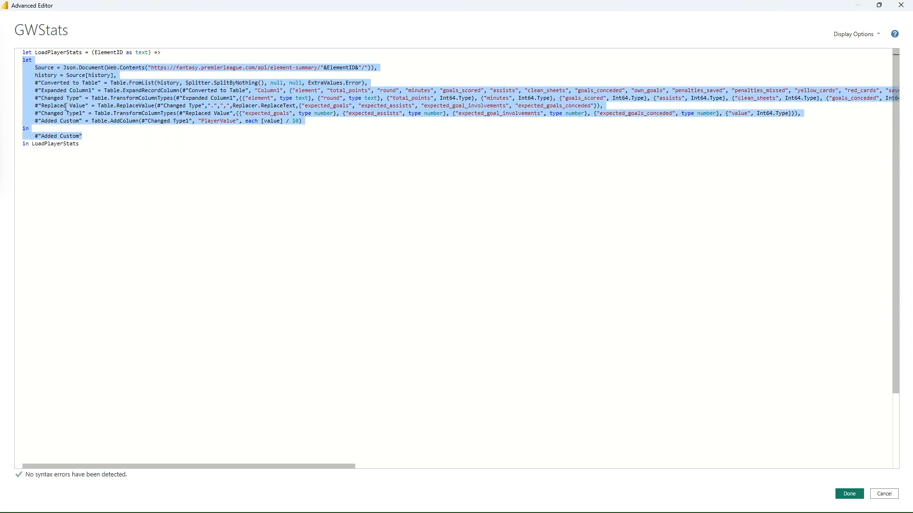
{"action": "key", "text": "Tab"}
{"action": "left_click", "coordinate": [144, 172]}
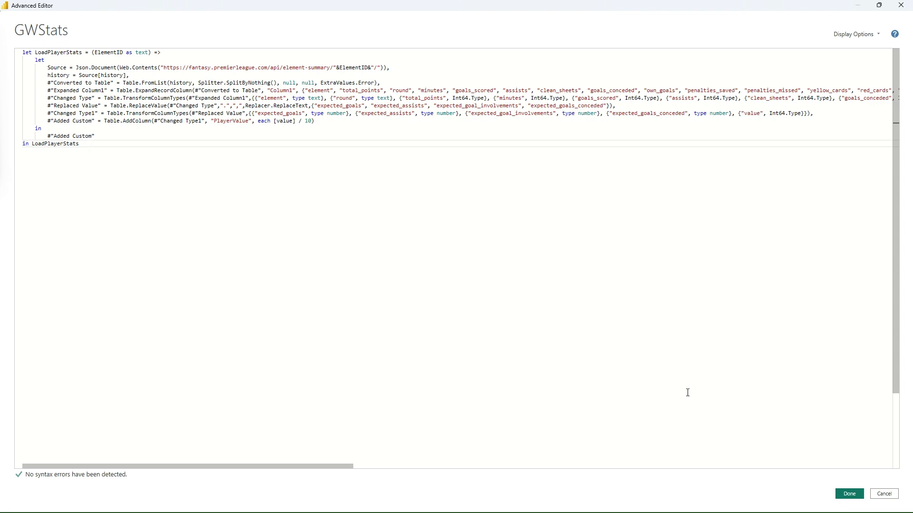
Apply the edited GWStats code to turn the query into a function with an ElementID parameter.
{"action": "left_click", "coordinate": [849, 494]}
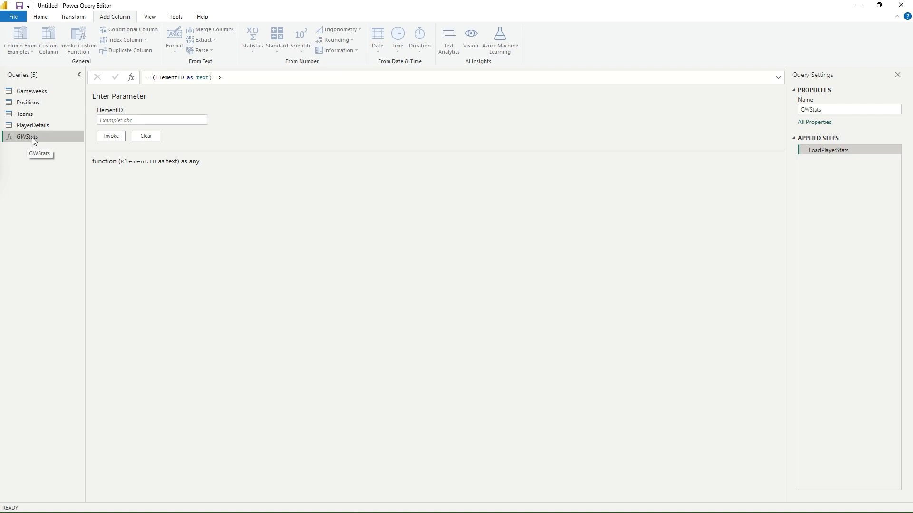
{"action": "left_click", "coordinate": [141, 120]}
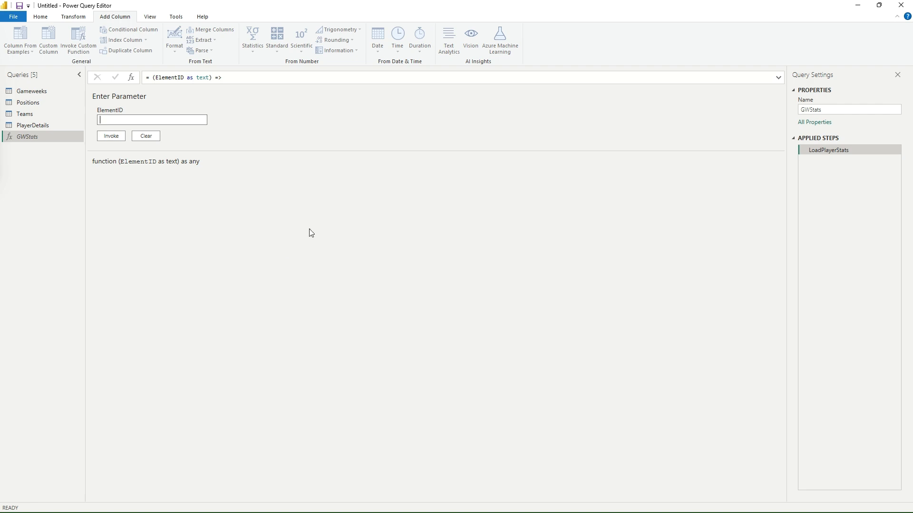
In PlayerDetails, invoke the GWStats custom function into a new GWStats column, using the id column as ElementID.
{"action": "left_click", "coordinate": [50, 126]}
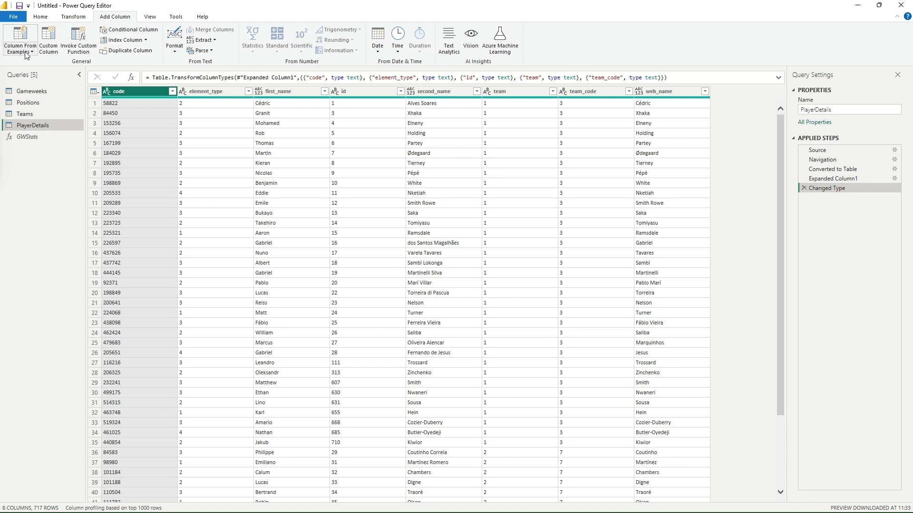
{"action": "left_click", "coordinate": [78, 54]}
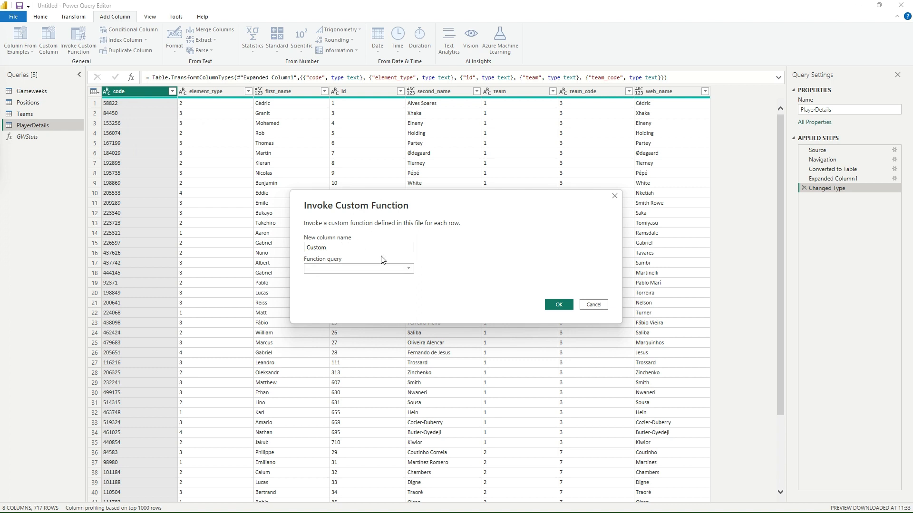
{"action": "left_click", "coordinate": [382, 268]}
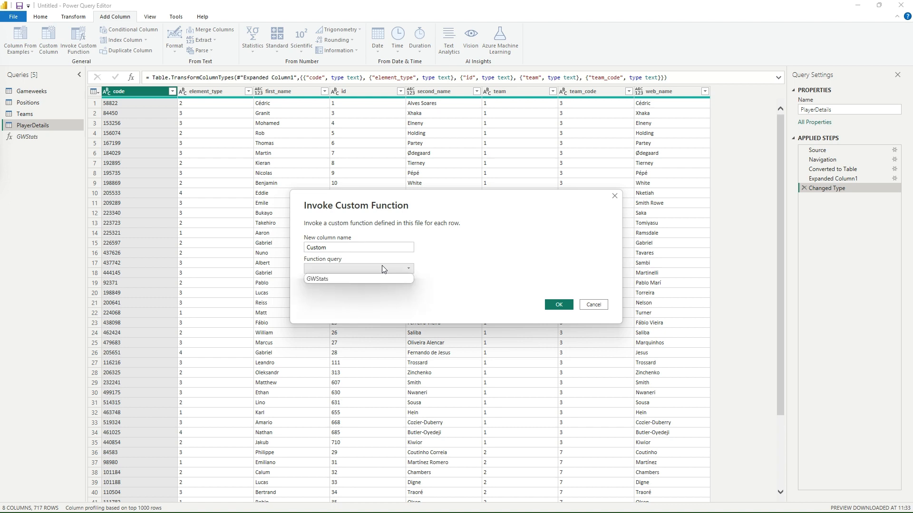
{"action": "left_click", "coordinate": [345, 281]}
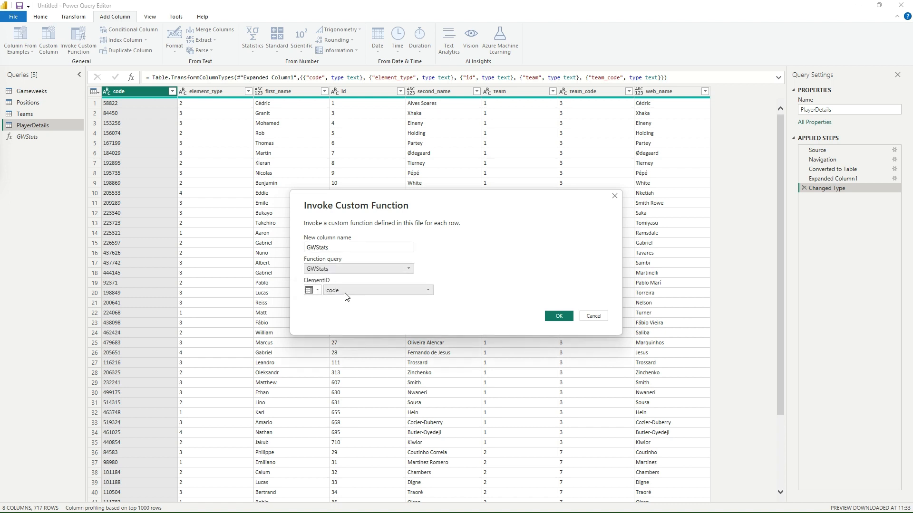
{"action": "left_click", "coordinate": [314, 290]}
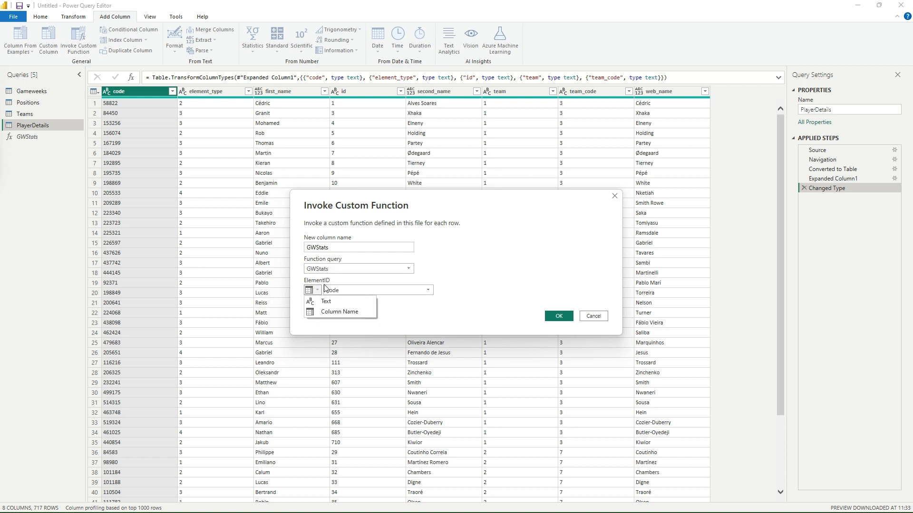
{"action": "left_click", "coordinate": [329, 312]}
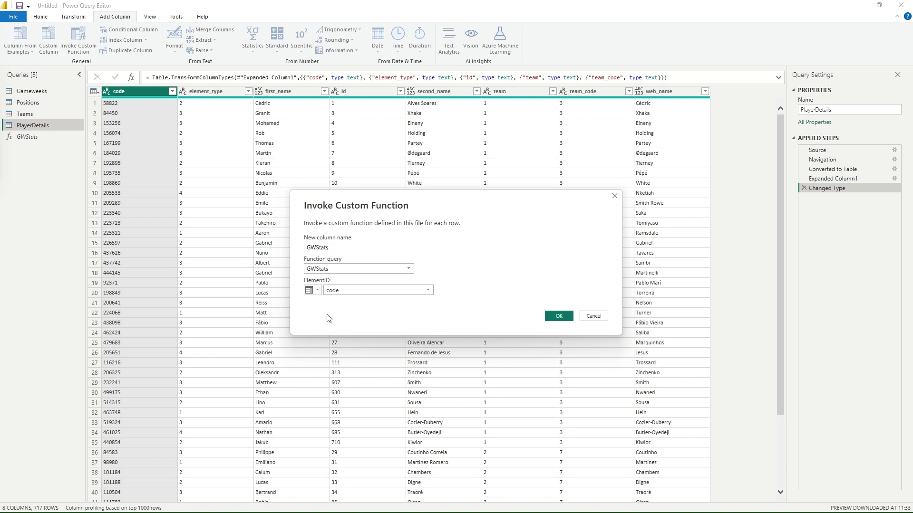
{"action": "left_click", "coordinate": [359, 293]}
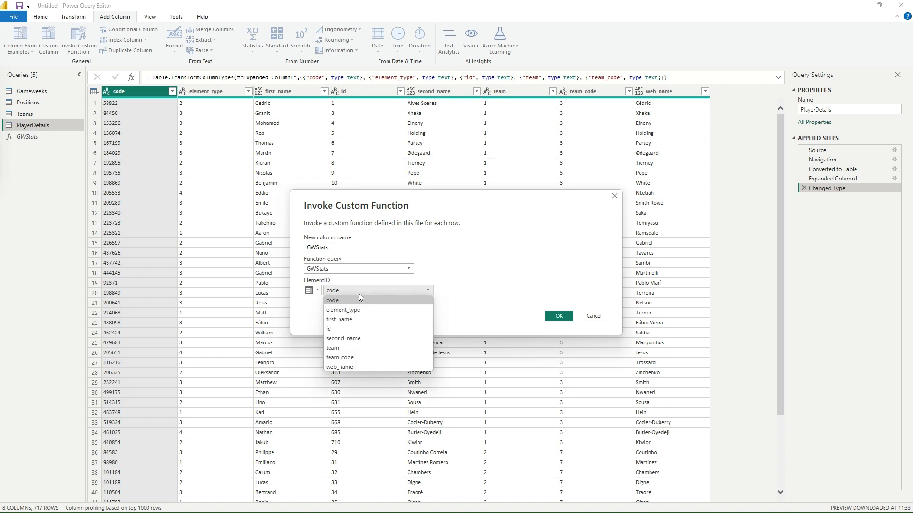
{"action": "left_click", "coordinate": [336, 329]}
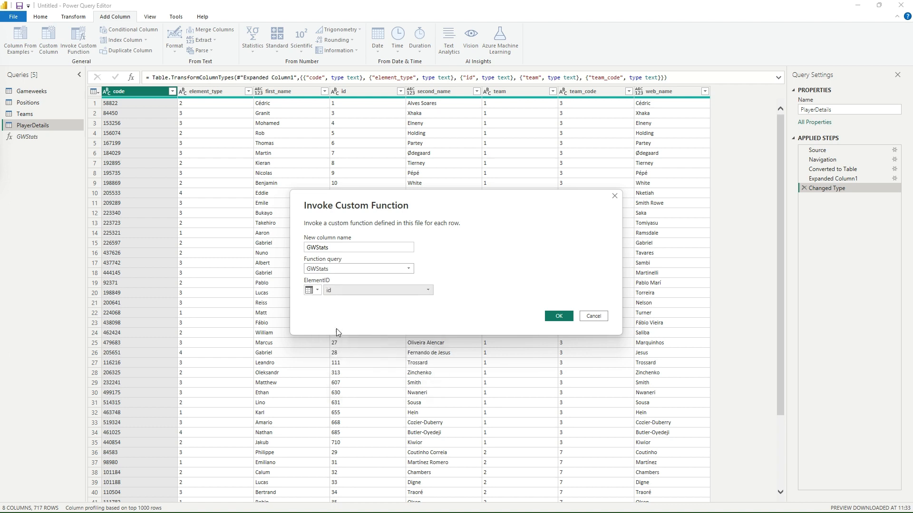
{"action": "left_click", "coordinate": [337, 291]}
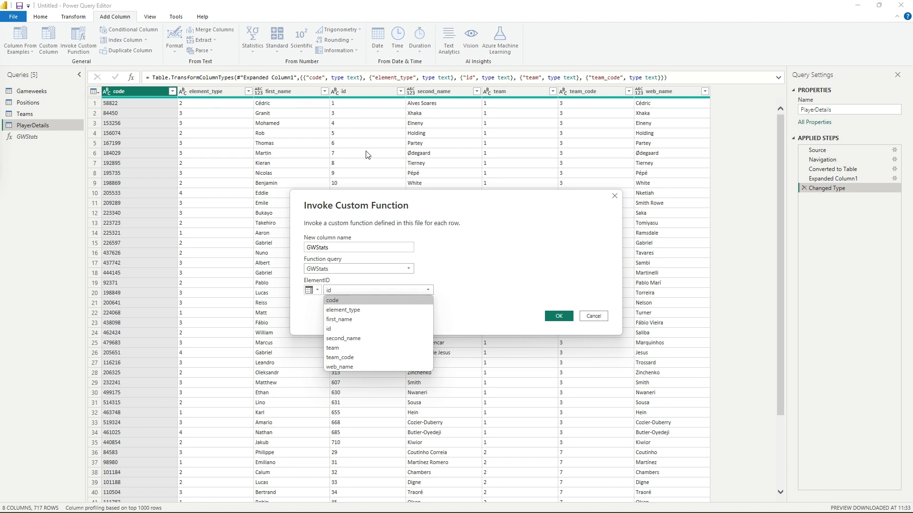
{"action": "left_click", "coordinate": [489, 229]}
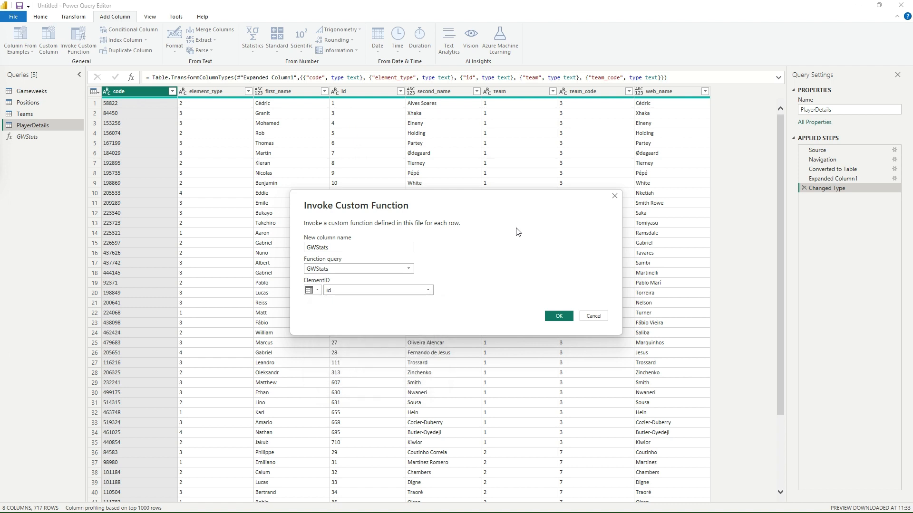
{"action": "left_click", "coordinate": [566, 317]}
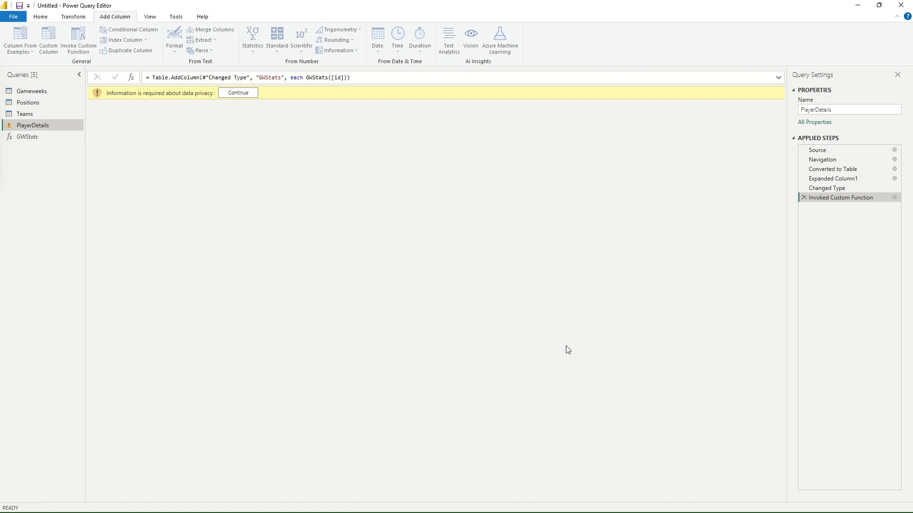
Provide the required data privacy information by ignoring Privacy Levels checks for this file and save it.
{"action": "left_click", "coordinate": [247, 94]}
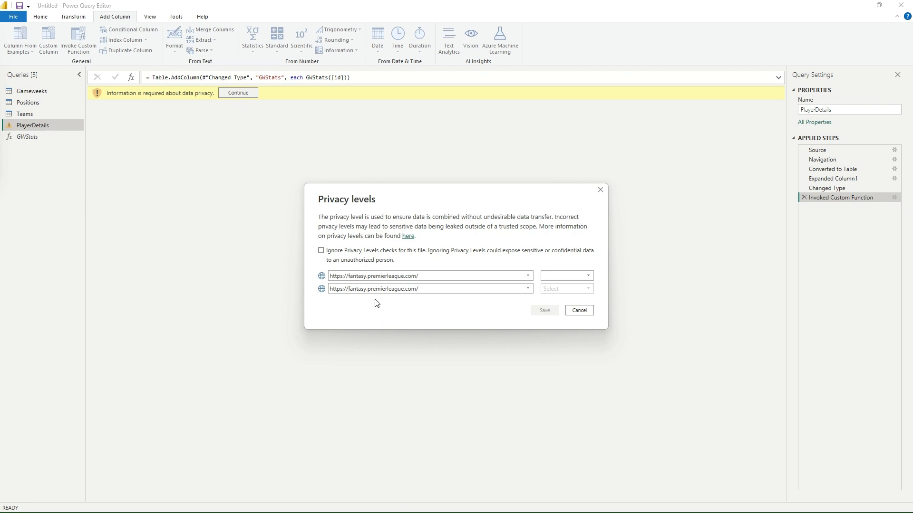
{"action": "left_click", "coordinate": [346, 250]}
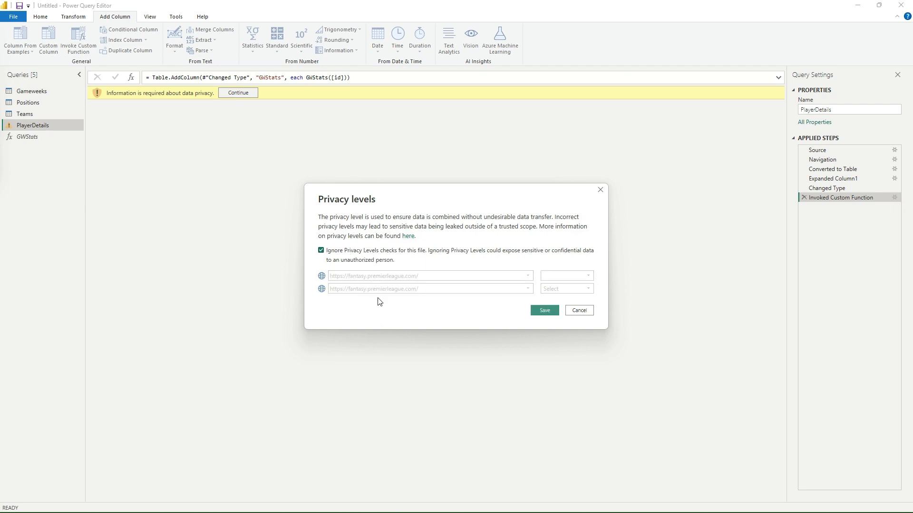
{"action": "left_click", "coordinate": [542, 311]}
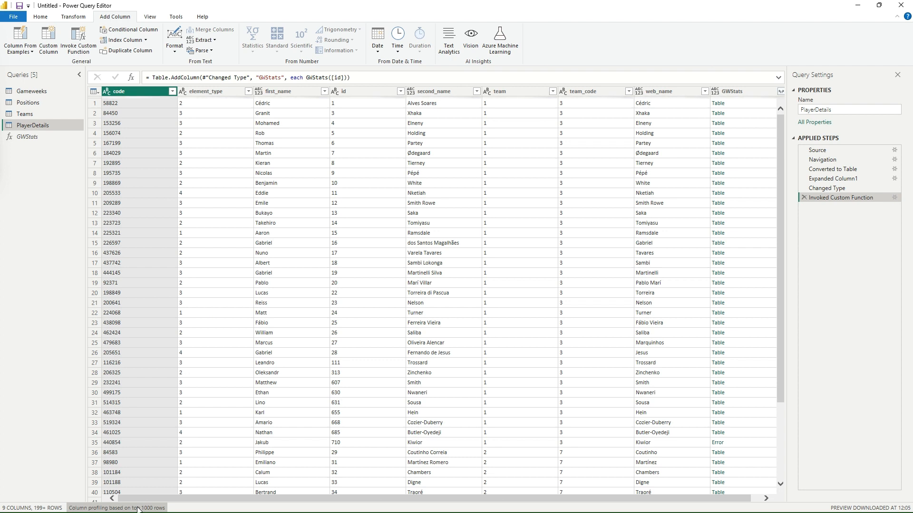
Remove the rows with errors in the GWStats column of PlayerDetails.
{"action": "scroll", "coordinate": [162, 500], "scroll_direction": "right", "scroll_amount": 1}
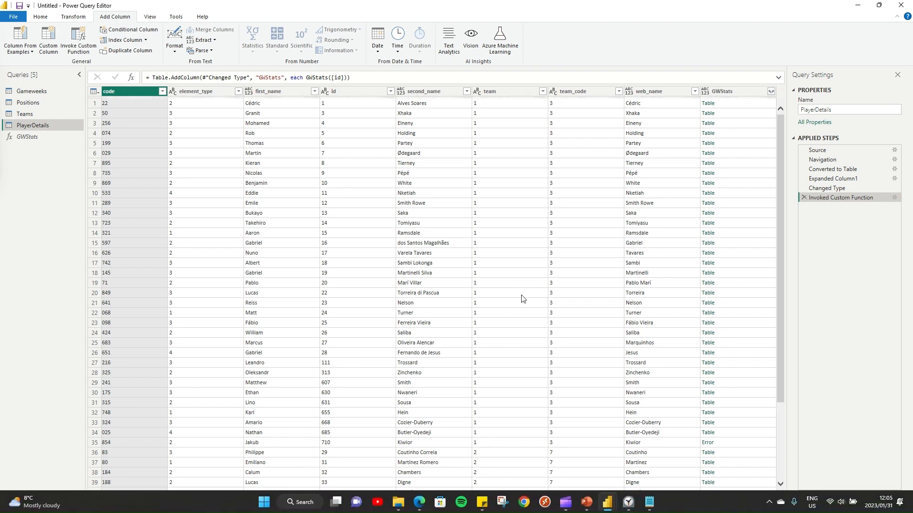
{"action": "left_click", "coordinate": [742, 93]}
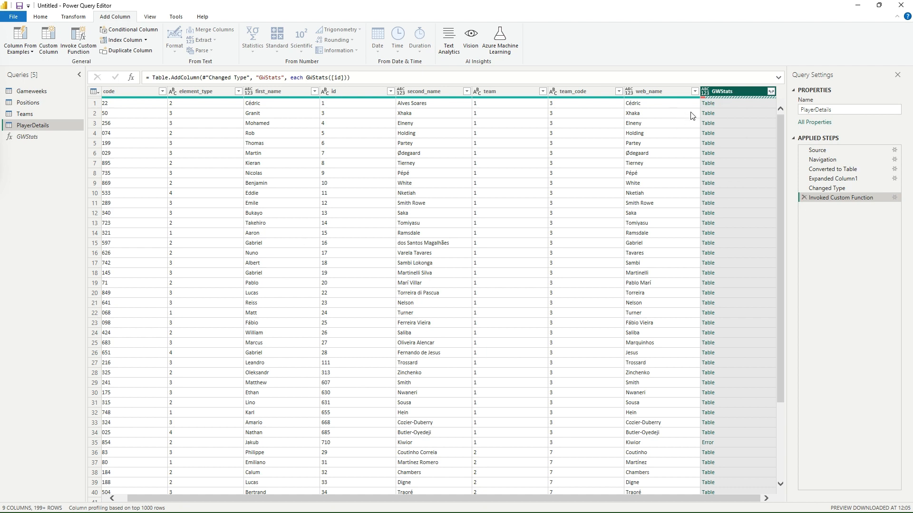
{"action": "right_click", "coordinate": [750, 92]}
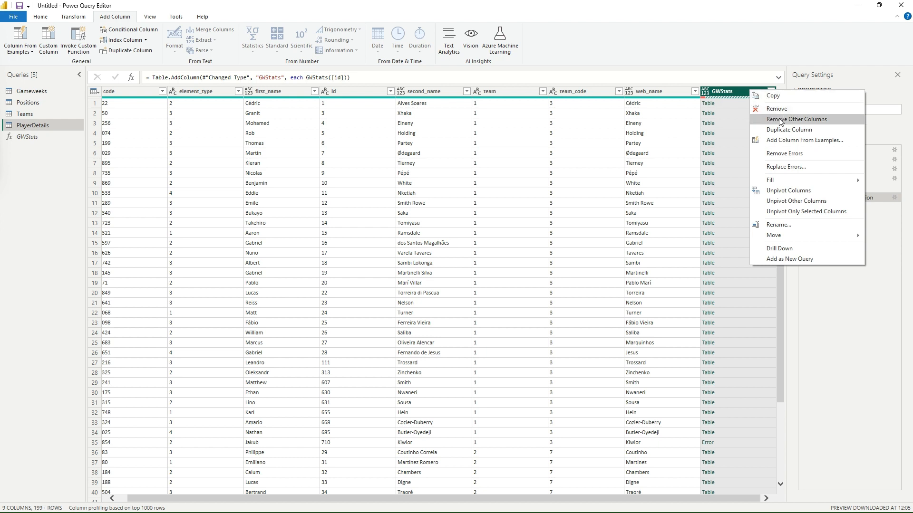
{"action": "left_click", "coordinate": [784, 154]}
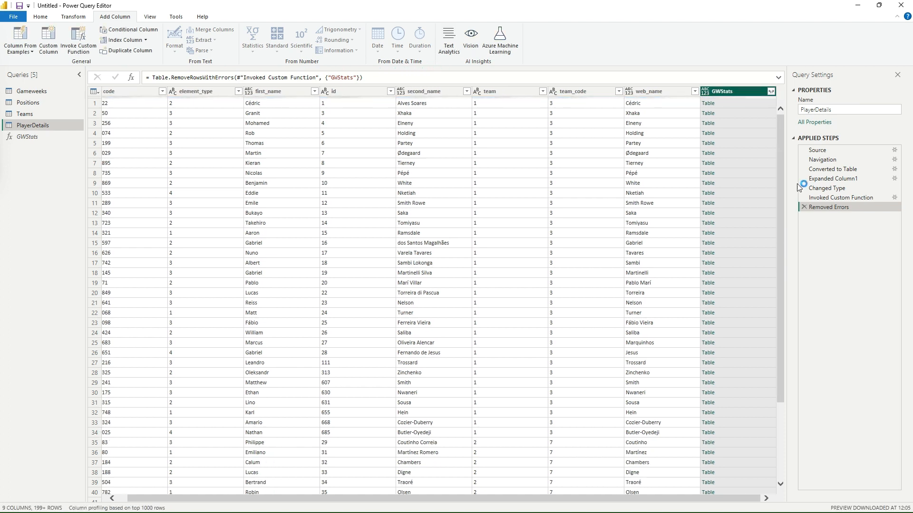
Expand the GWStats column into all its fields without the original column name as prefix, and review the added columns.
{"action": "left_click", "coordinate": [770, 91]}
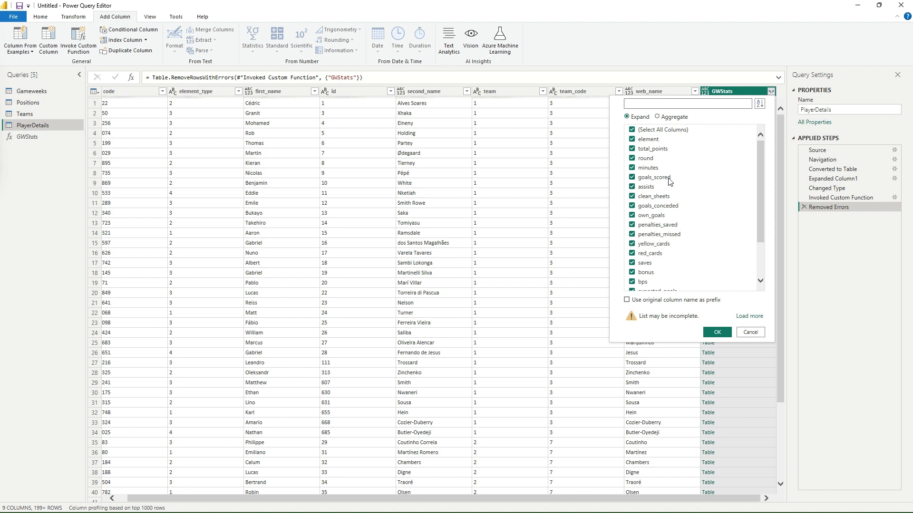
{"action": "left_click", "coordinate": [713, 337]}
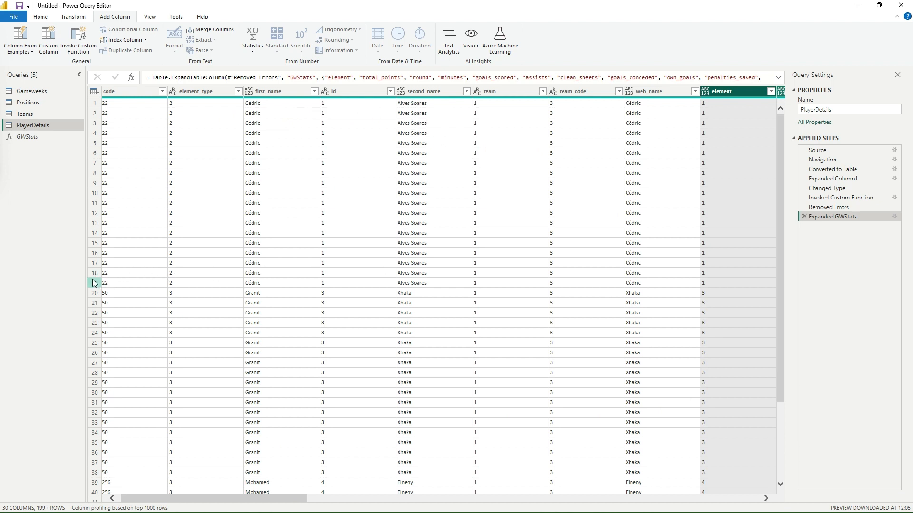
{"action": "left_click_drag", "start_coordinate": [267, 497], "coordinate": [346, 508]}
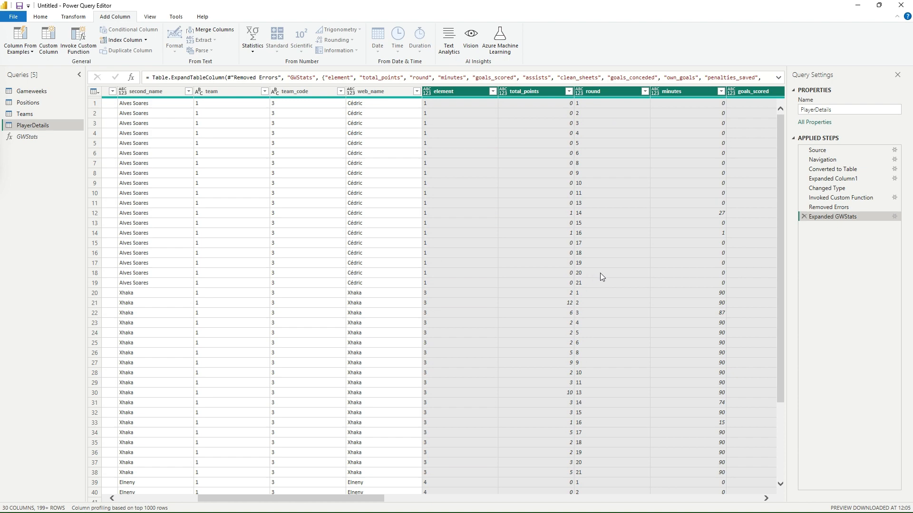
{"action": "left_click_drag", "start_coordinate": [358, 498], "coordinate": [773, 512]}
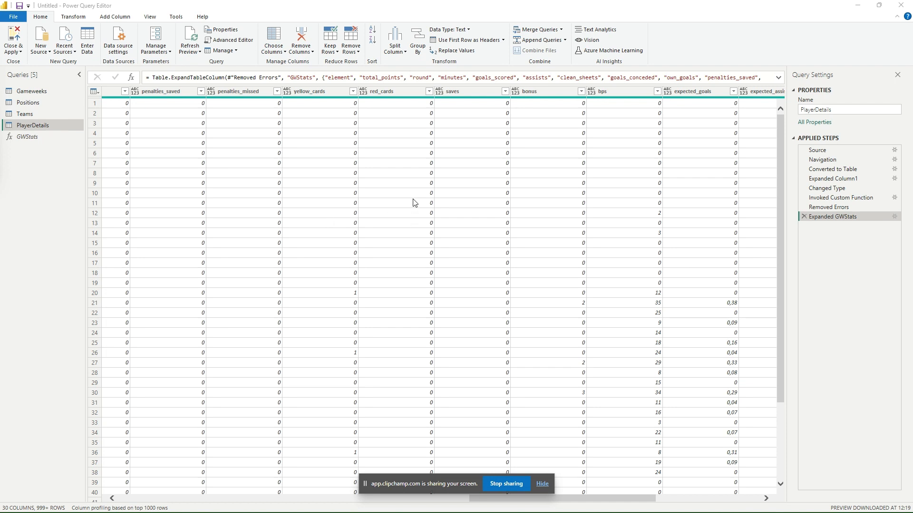
Change the data type of the columns from minutes through bps in PlayerDetails to Whole Number.
{"action": "left_click", "coordinate": [542, 484]}
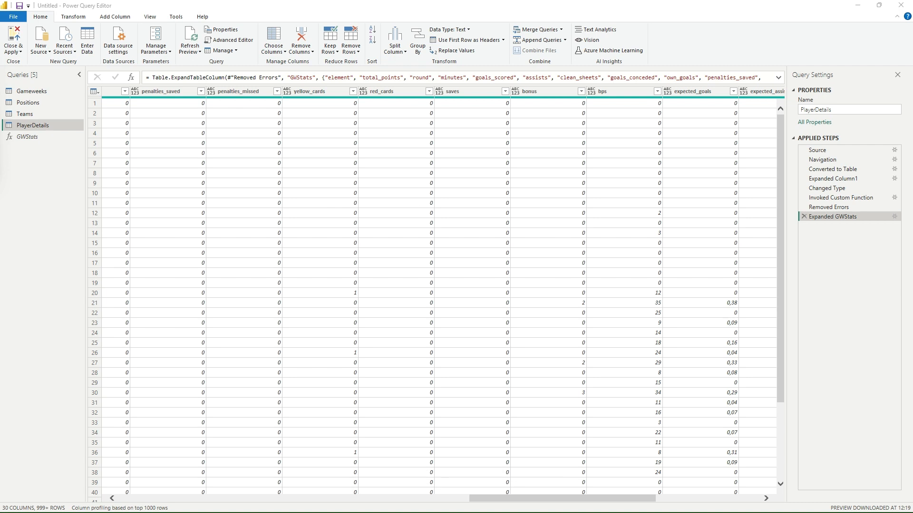
{"action": "mouse_move", "coordinate": [575, 493]}
{"action": "left_click_drag", "start_coordinate": [515, 498], "coordinate": [253, 512]}
{"action": "left_click_drag", "start_coordinate": [277, 511], "coordinate": [319, 511]}
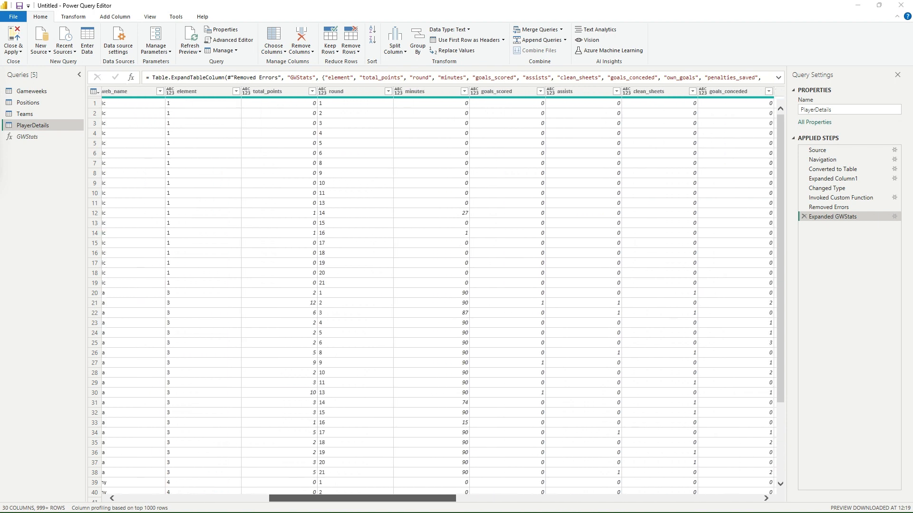
{"action": "left_click", "coordinate": [426, 94]}
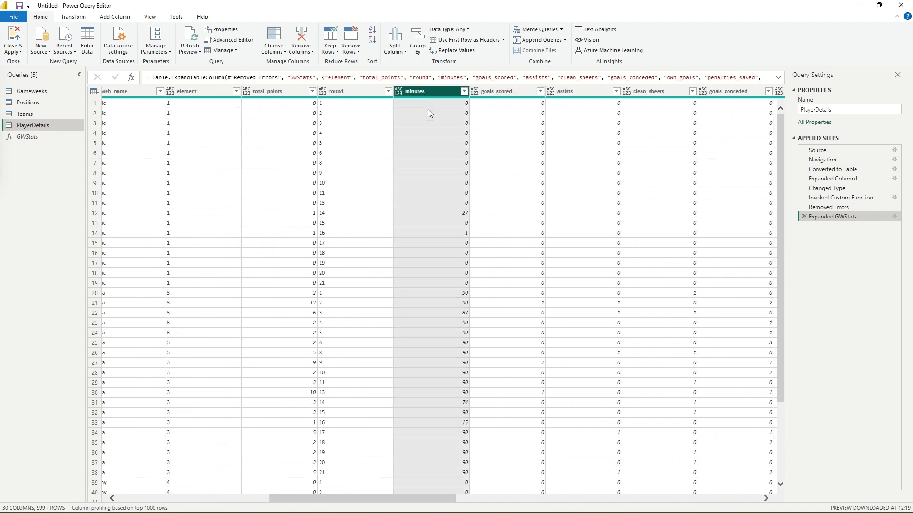
{"action": "left_click", "coordinate": [499, 93], "text": "ctrl"}
{"action": "left_click", "coordinate": [561, 91], "text": "ctrl"}
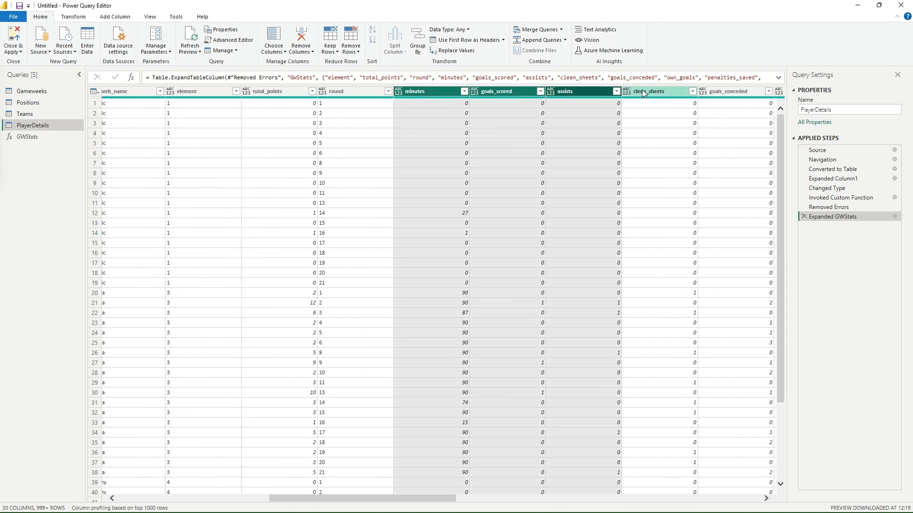
{"action": "left_click", "coordinate": [646, 92], "text": "ctrl"}
{"action": "left_click", "coordinate": [713, 93], "text": "ctrl"}
{"action": "mouse_move", "coordinate": [318, 504]}
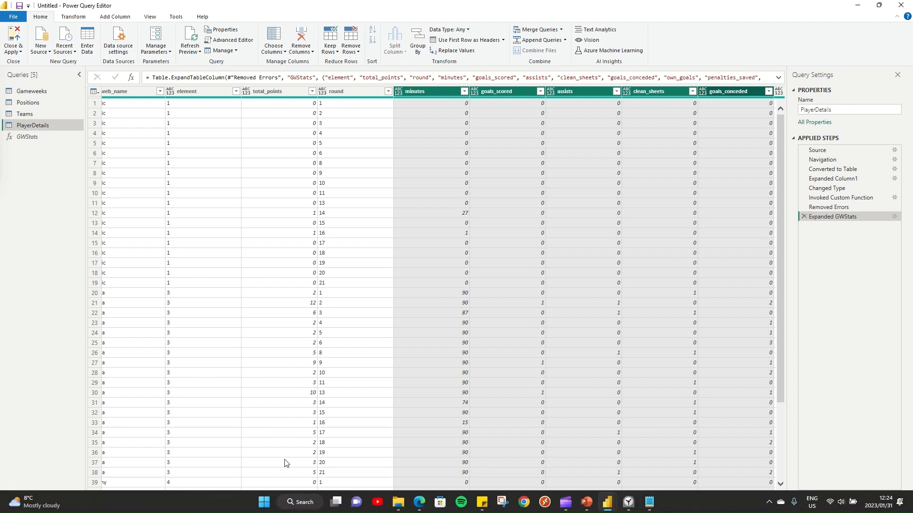
{"action": "left_click_drag", "start_coordinate": [335, 498], "coordinate": [495, 503]}
{"action": "left_click", "coordinate": [283, 94], "text": "ctrl"}
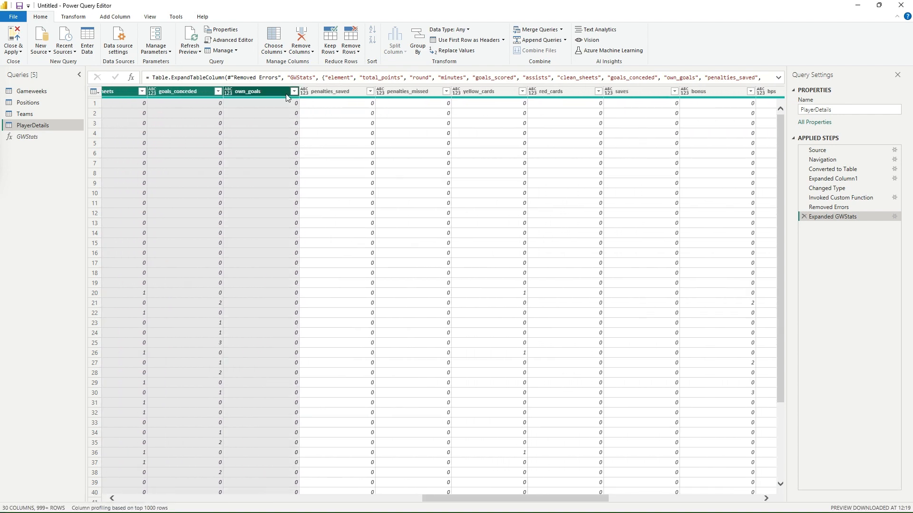
{"action": "left_click", "coordinate": [352, 93], "text": "ctrl"}
{"action": "left_click", "coordinate": [417, 95], "text": "ctrl"}
{"action": "left_click", "coordinate": [470, 95], "text": "ctrl"}
{"action": "left_click", "coordinate": [542, 94], "text": "ctrl"}
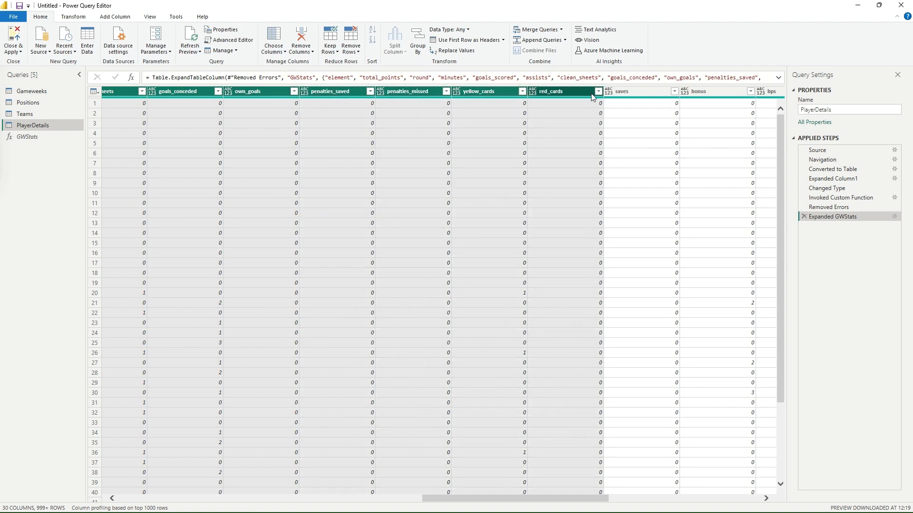
{"action": "left_click", "coordinate": [623, 93], "text": "ctrl"}
{"action": "left_click", "coordinate": [688, 92], "text": "ctrl"}
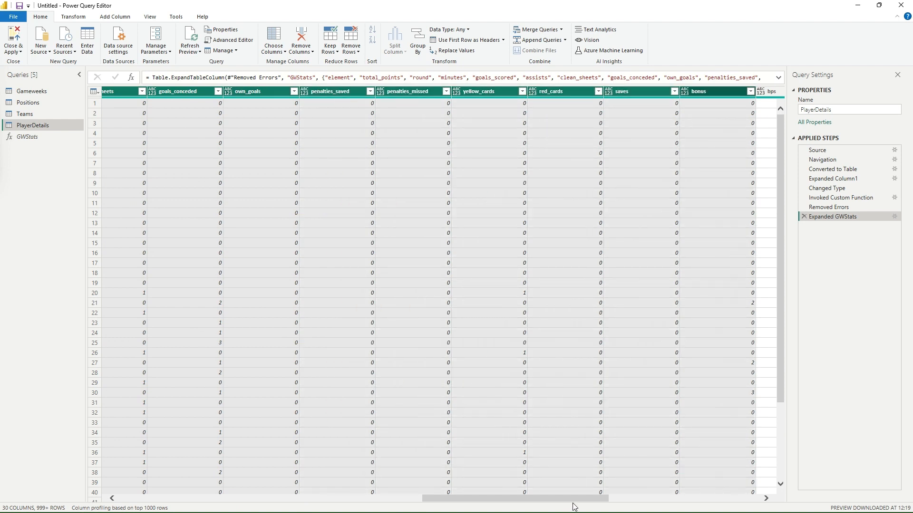
{"action": "left_click_drag", "start_coordinate": [573, 505], "coordinate": [700, 504]}
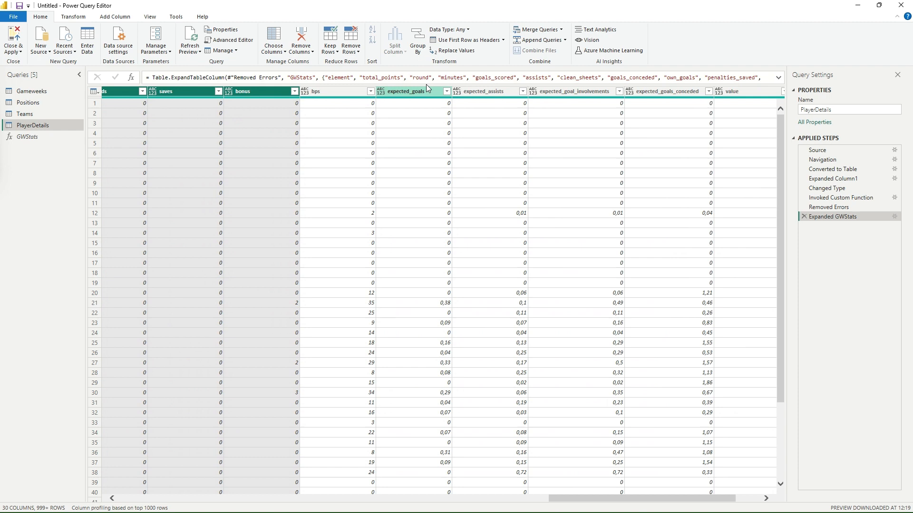
{"action": "left_click", "coordinate": [352, 92], "text": "ctrl"}
{"action": "right_click", "coordinate": [353, 93]}
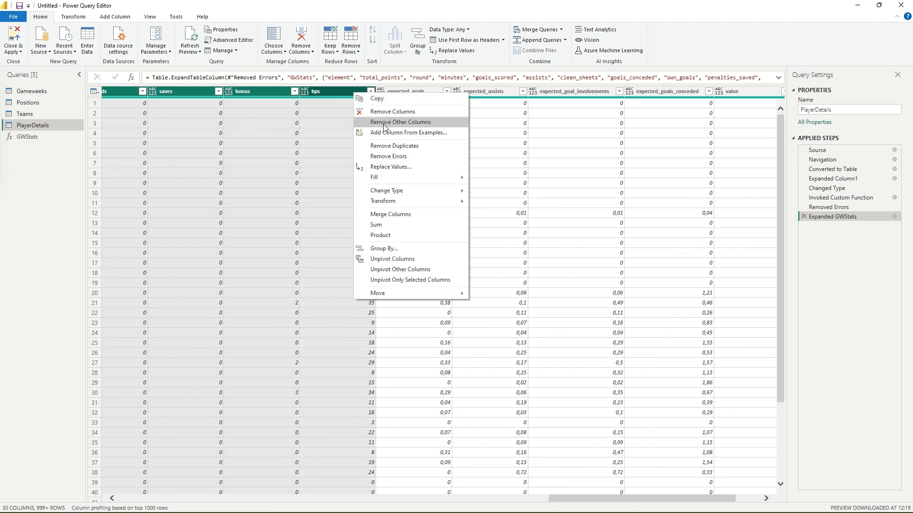
{"action": "mouse_move", "coordinate": [401, 190]}
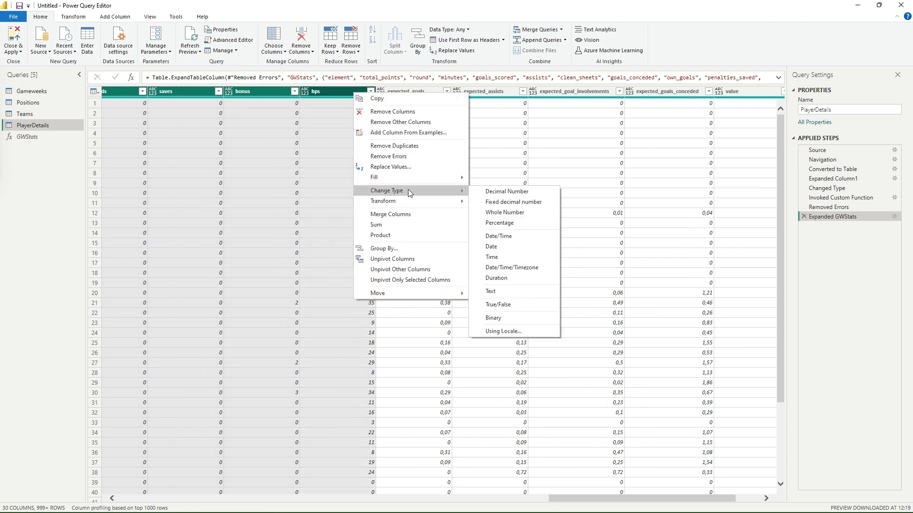
{"action": "left_click", "coordinate": [512, 213]}
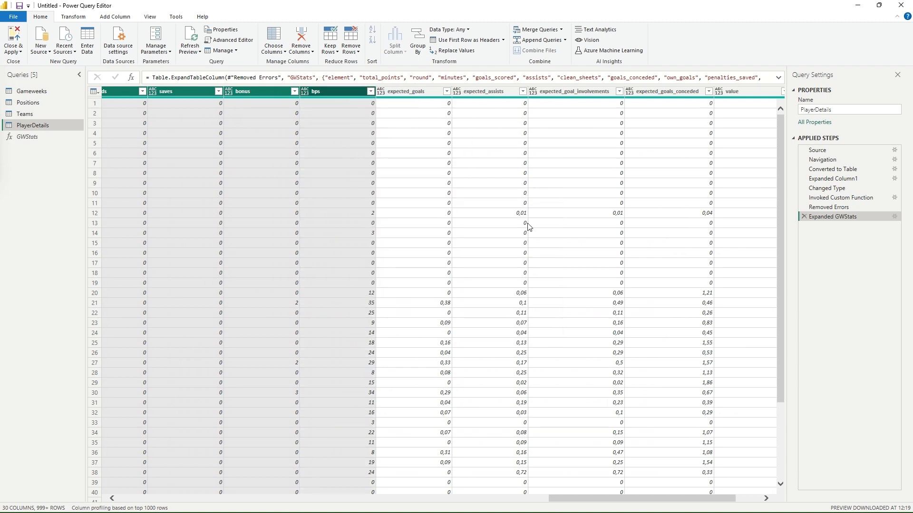
Change the type of expected_goals, expected_assists, expected_goal_involvements and expected_goals_conceded to Decimal Number.
{"action": "left_click", "coordinate": [404, 93]}
{"action": "left_click", "coordinate": [474, 93], "text": "ctrl"}
{"action": "left_click", "coordinate": [596, 94], "text": "ctrl"}
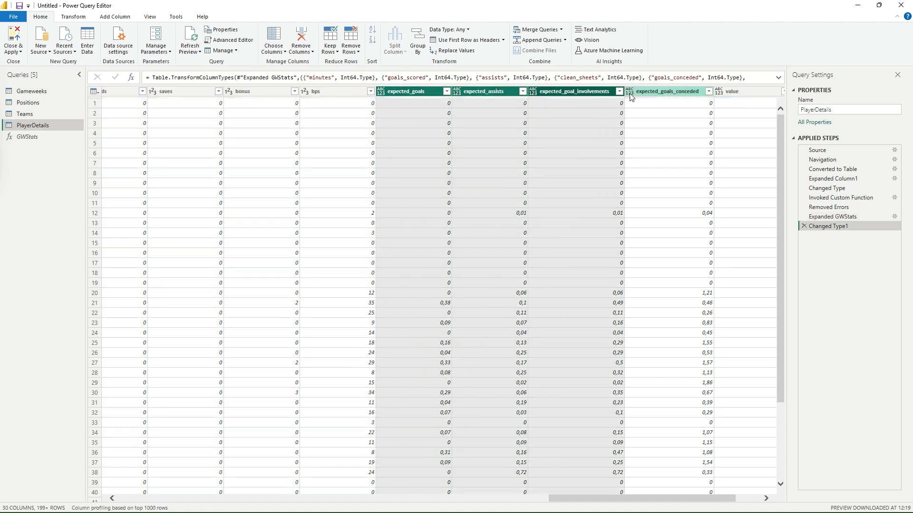
{"action": "left_click", "coordinate": [655, 93], "text": "ctrl"}
{"action": "right_click", "coordinate": [654, 94]}
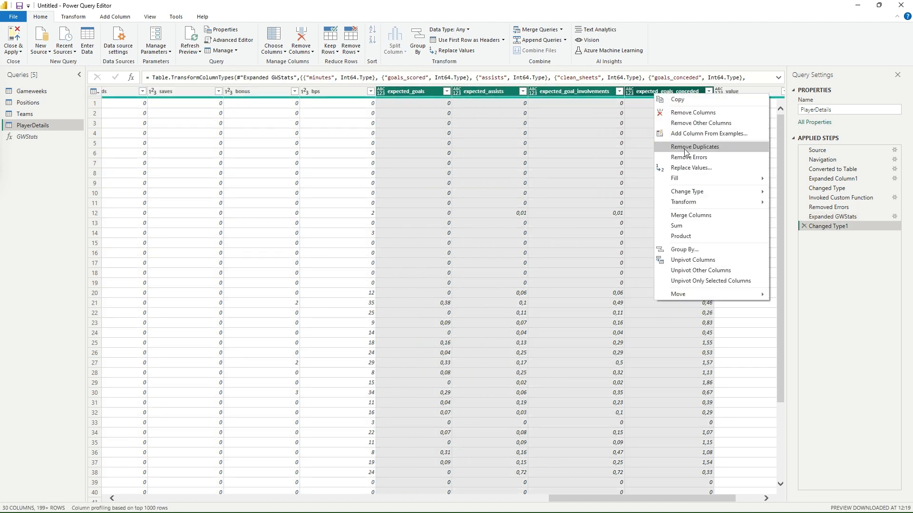
{"action": "mouse_move", "coordinate": [689, 193]}
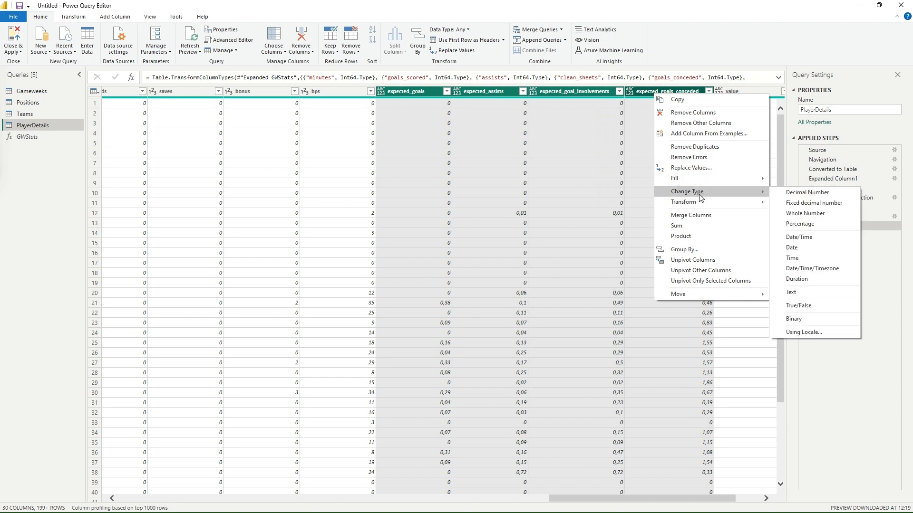
{"action": "left_click", "coordinate": [824, 192]}
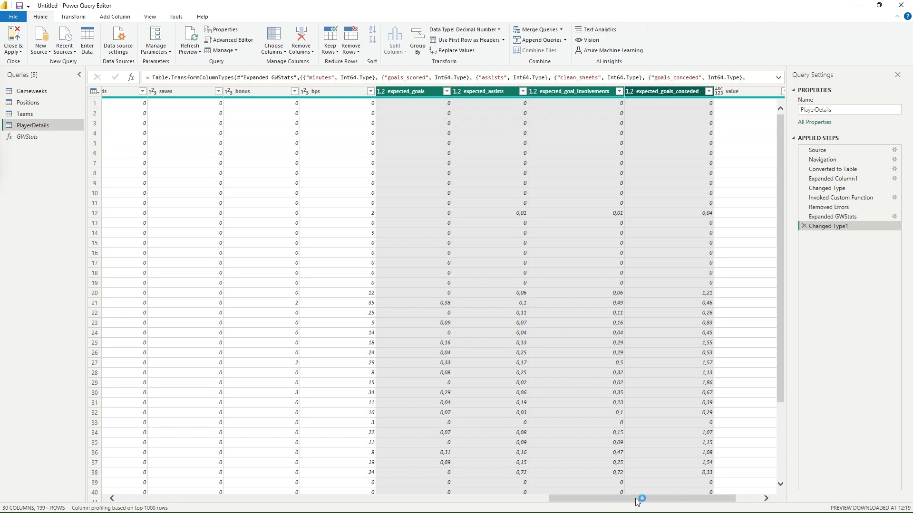
Change the data type of the PlayerValue column to Decimal Number.
{"action": "left_click_drag", "start_coordinate": [637, 500], "coordinate": [662, 500]}
{"action": "left_click", "coordinate": [666, 92]}
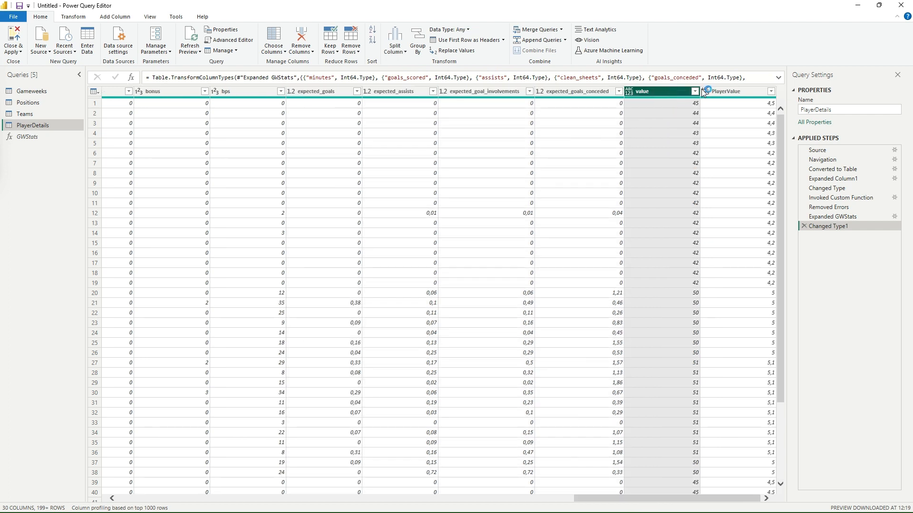
{"action": "left_click", "coordinate": [742, 92]}
{"action": "right_click", "coordinate": [749, 90]}
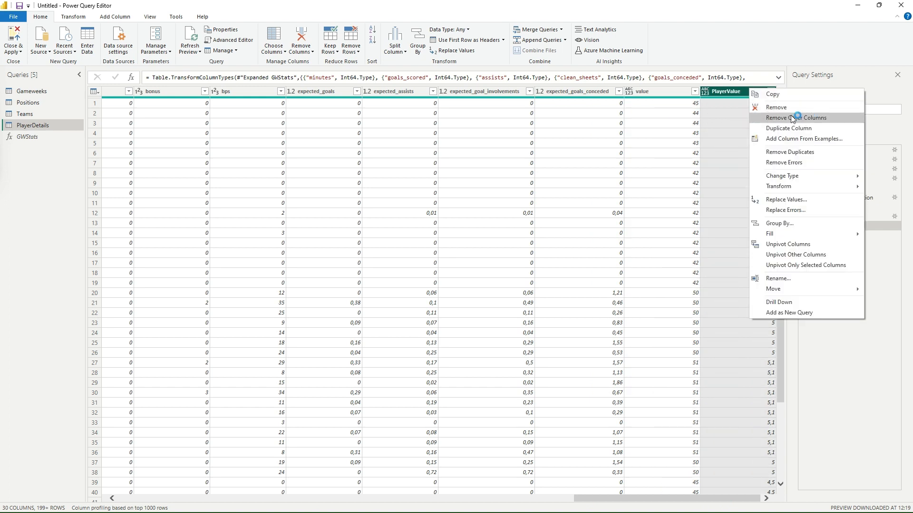
{"action": "mouse_move", "coordinate": [803, 176]}
{"action": "left_click", "coordinate": [720, 175]}
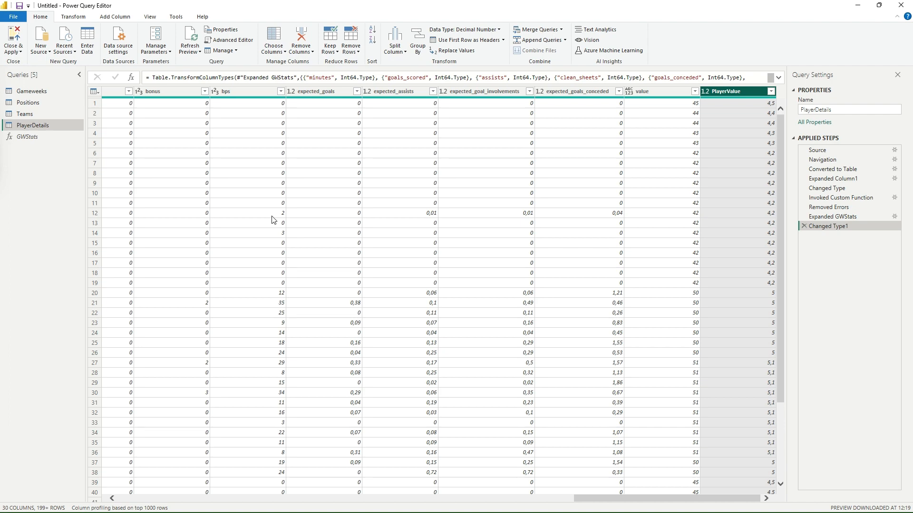
Switch to the main Power BI Desktop window to apply the pending query changes, and open the model view.
{"action": "key", "text": "alt+Tab"}
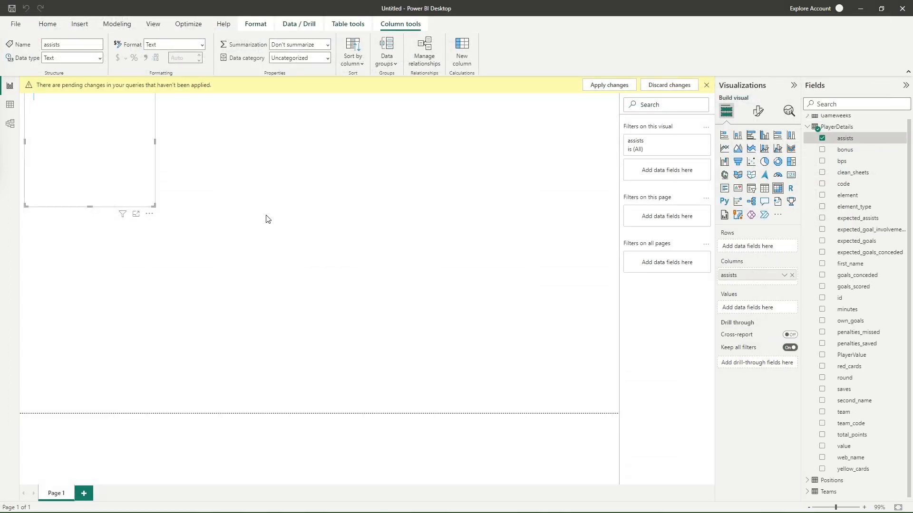
{"action": "left_click", "coordinate": [602, 87]}
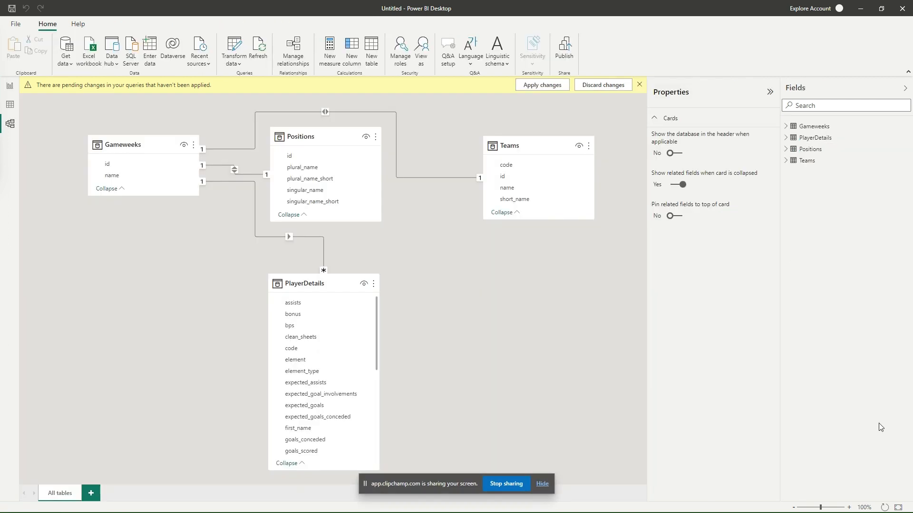
{"action": "left_click", "coordinate": [542, 484]}
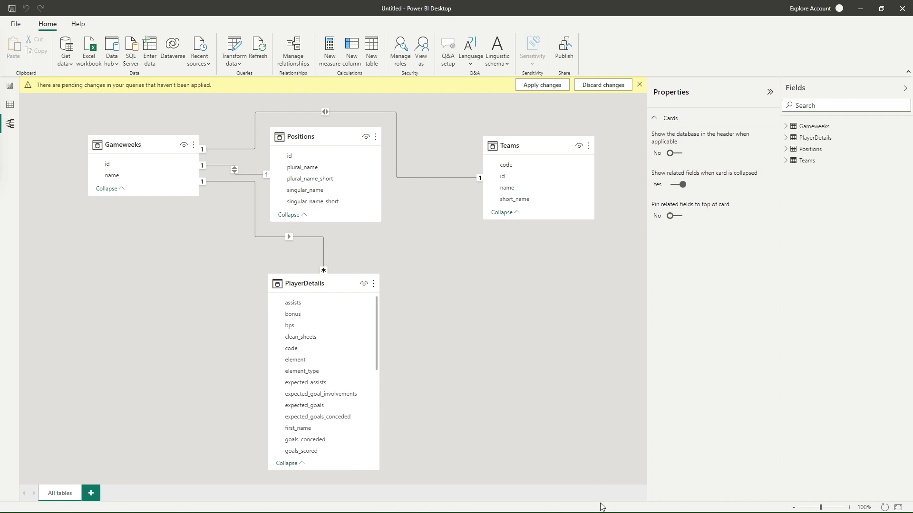
{"action": "left_click", "coordinate": [7, 126]}
{"action": "left_click", "coordinate": [10, 86]}
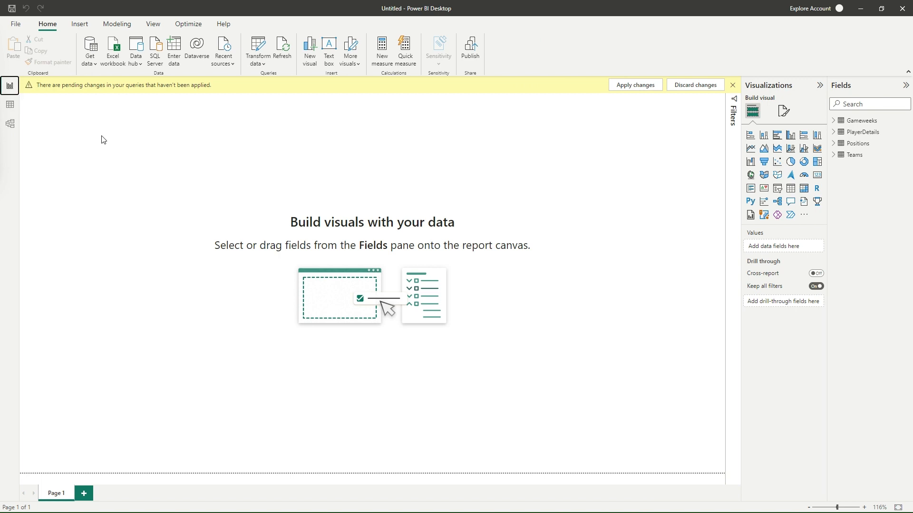
{"action": "left_click", "coordinate": [10, 126]}
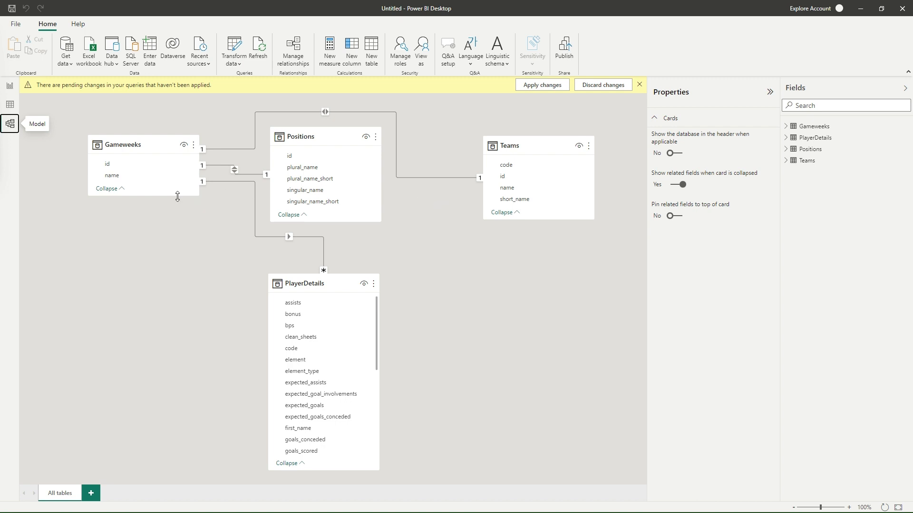
Make the Gameweeks table card taller in the model diagram and delete the relationship between Gameweeks and Positions.
{"action": "left_click_drag", "start_coordinate": [176, 195], "coordinate": [164, 257]}
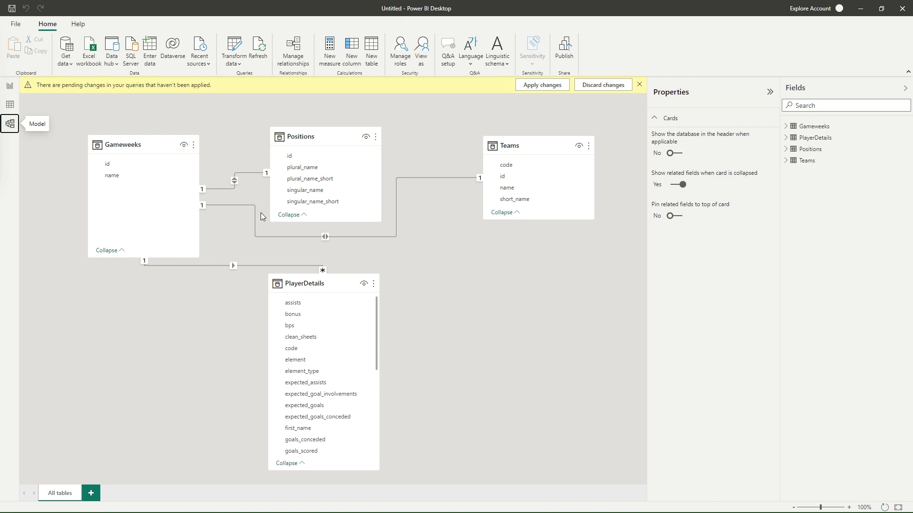
{"action": "left_click", "coordinate": [245, 173]}
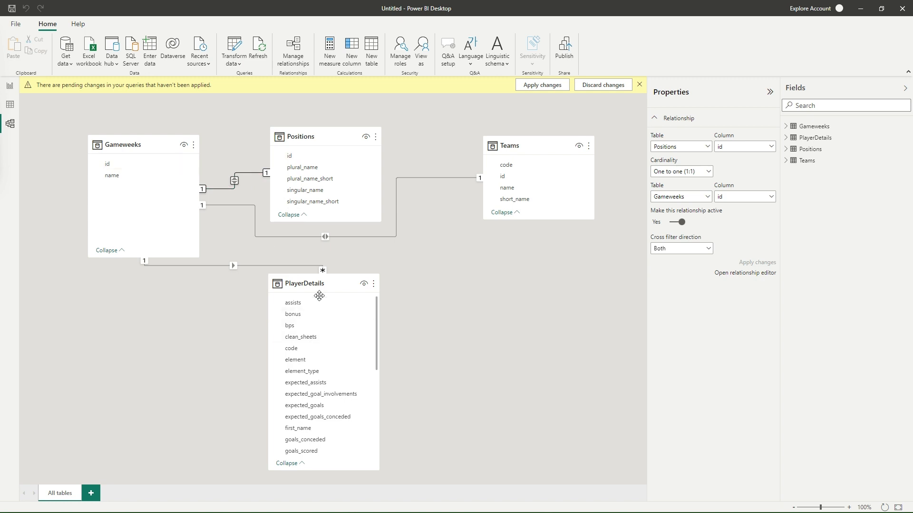
{"action": "right_click", "coordinate": [235, 182]}
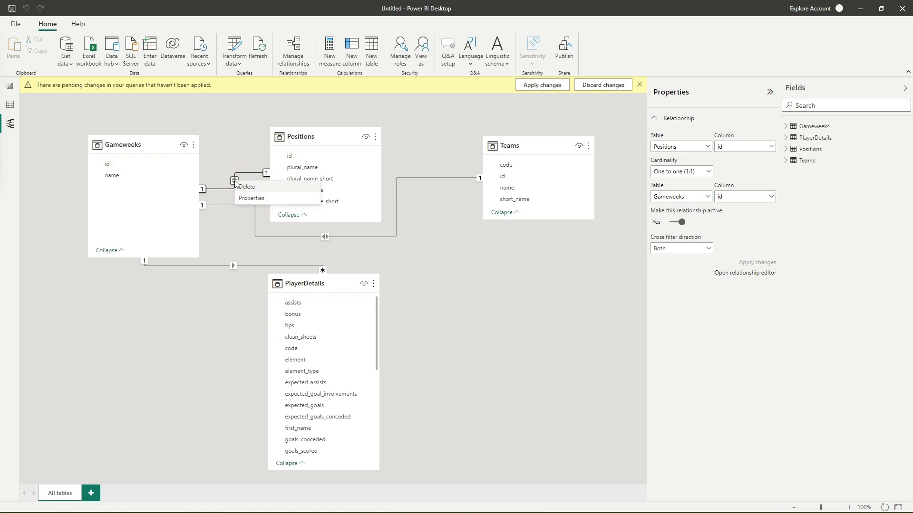
{"action": "left_click", "coordinate": [260, 188]}
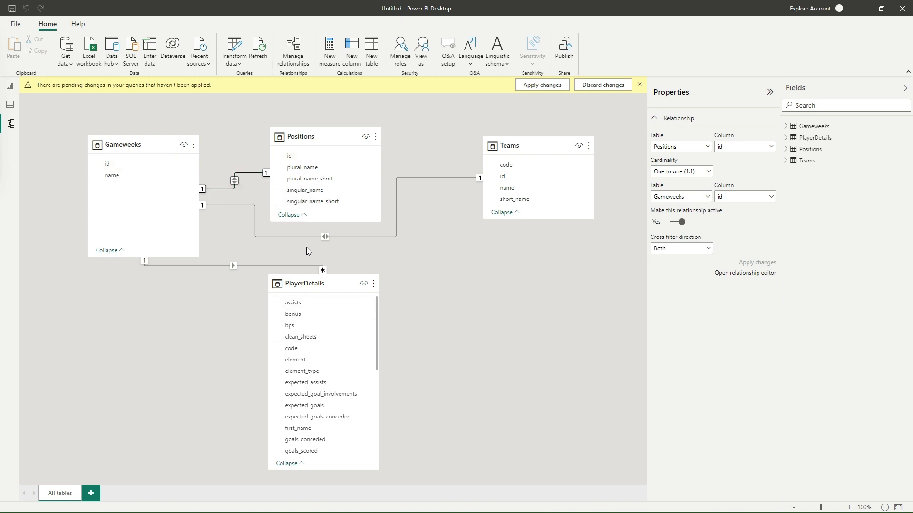
{"action": "left_click", "coordinate": [511, 280]}
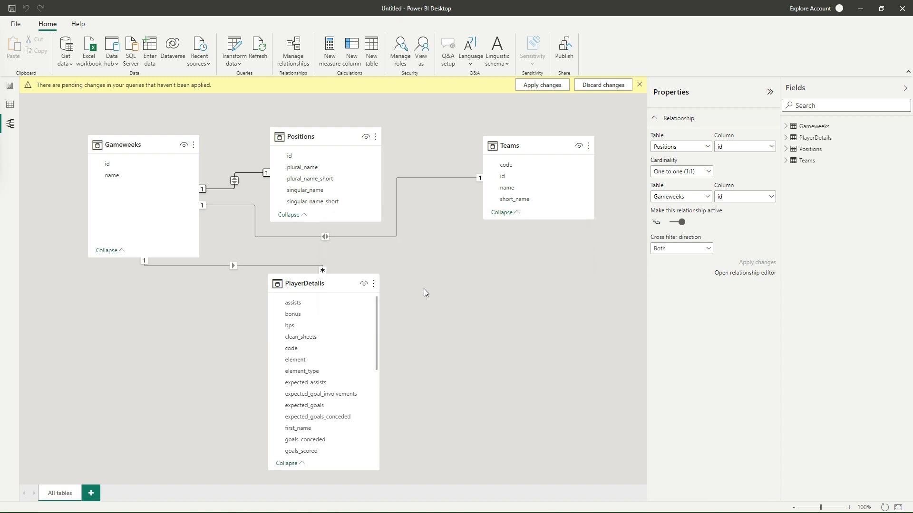
Delete the one-to-one relationship between the Gameweeks and Teams tables.
{"action": "right_click", "coordinate": [326, 236]}
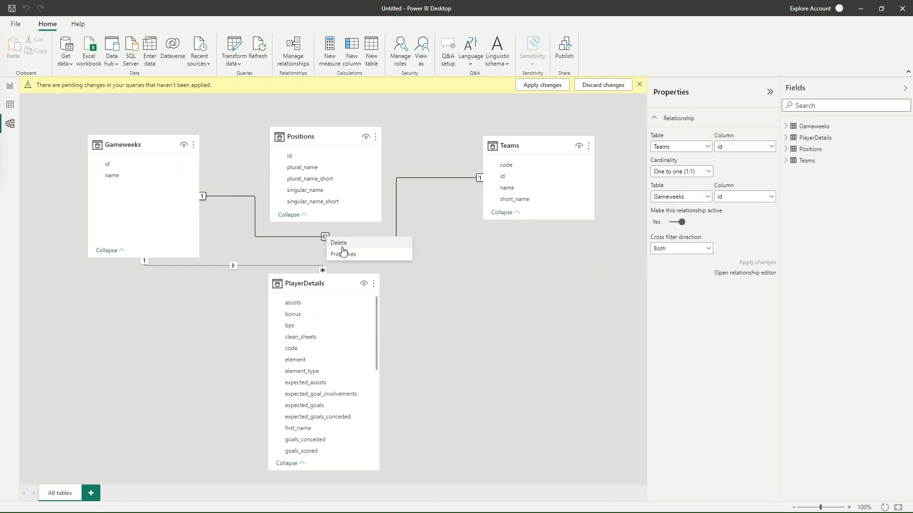
{"action": "left_click", "coordinate": [345, 243]}
{"action": "left_click", "coordinate": [510, 280]}
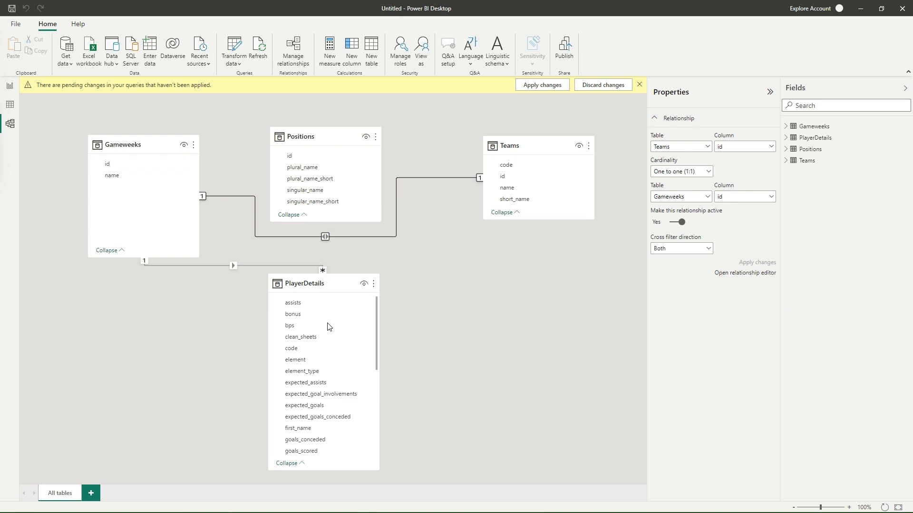
Edit the PlayerDetails–Gameweeks relationship so that the round column of PlayerDetails is matched to the id column of Gameweeks.
{"action": "left_click", "coordinate": [231, 266]}
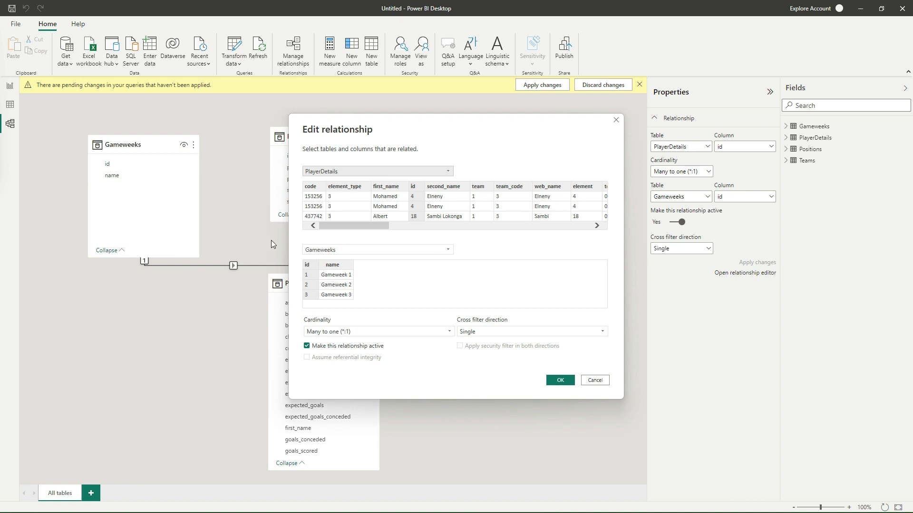
{"action": "left_click", "coordinate": [308, 274]}
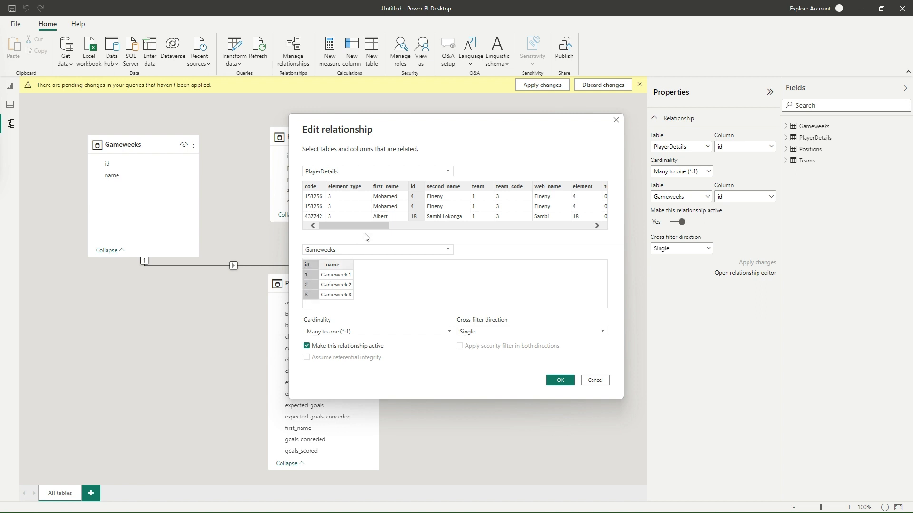
{"action": "mouse_move", "coordinate": [367, 227]}
{"action": "left_mouse_down"}
{"action": "mouse_move", "coordinate": [344, 225]}
{"action": "mouse_move", "coordinate": [370, 226]}
{"action": "left_mouse_up"}
{"action": "left_click", "coordinate": [539, 186]}
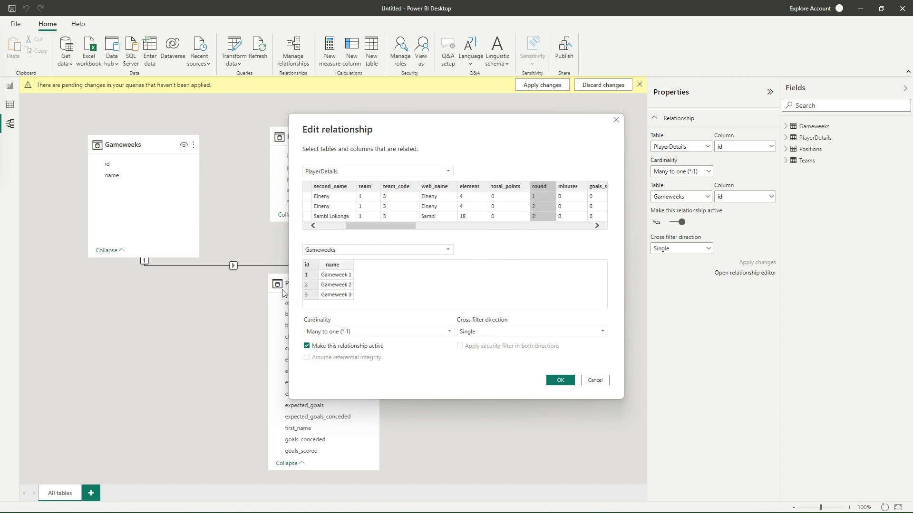
{"action": "left_click", "coordinate": [561, 382]}
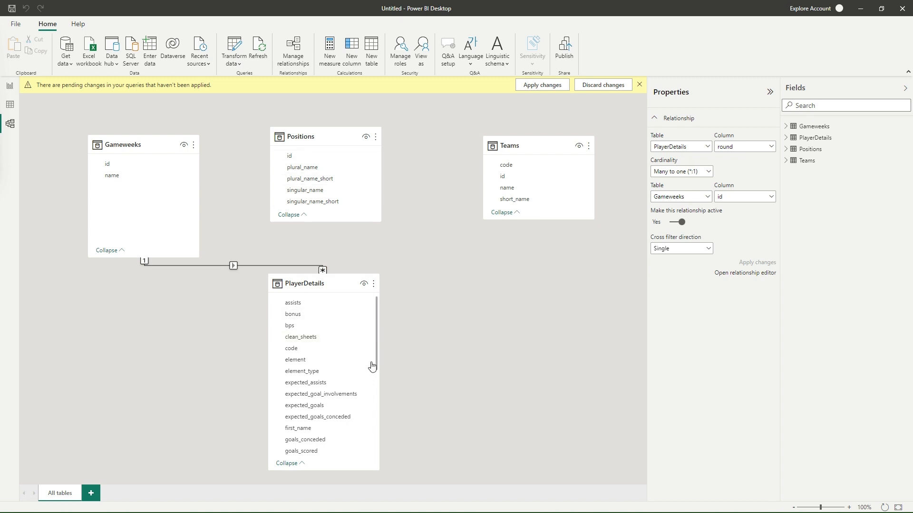
Create a relationship between the id column of Positions and the element_type column of PlayerDetails.
{"action": "left_click", "coordinate": [322, 372]}
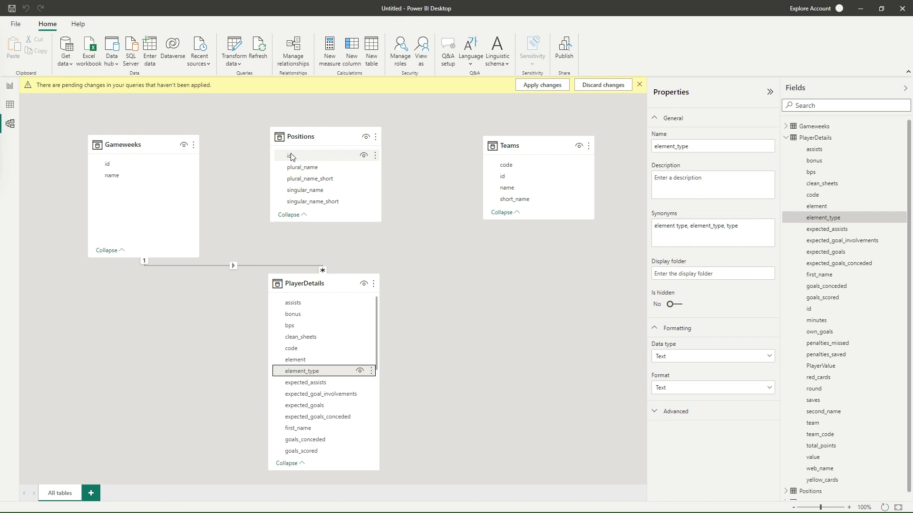
{"action": "left_click_drag", "start_coordinate": [291, 157], "coordinate": [339, 371]}
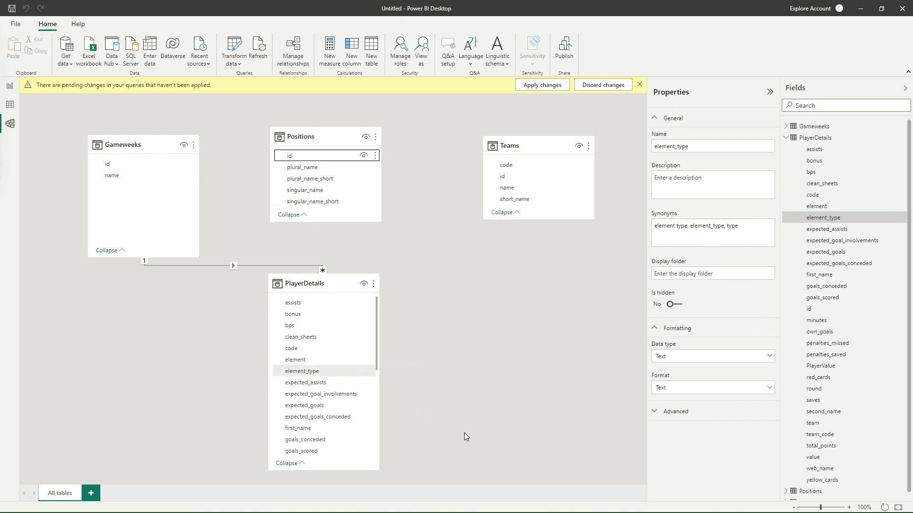
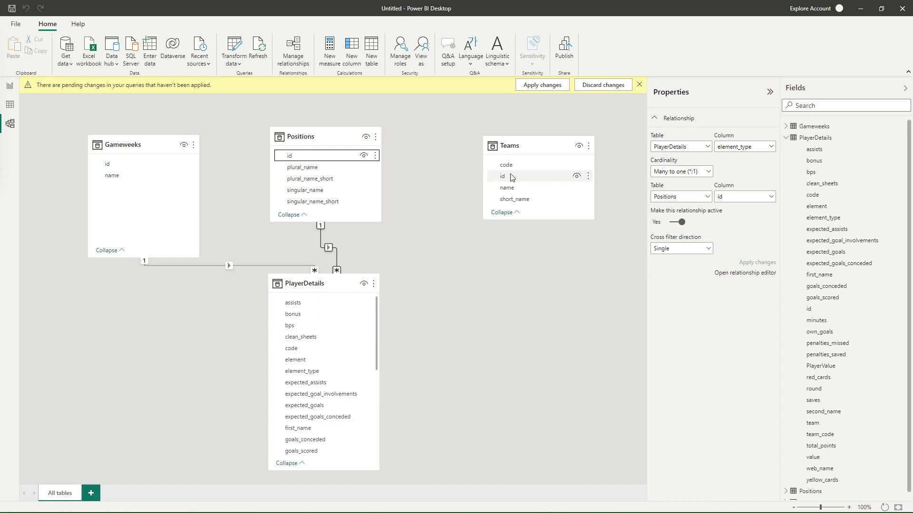
Create a relationship between the team column of PlayerDetails and the id column of Teams.
{"action": "scroll", "coordinate": [326, 353], "scroll_direction": "down", "scroll_amount": 3}
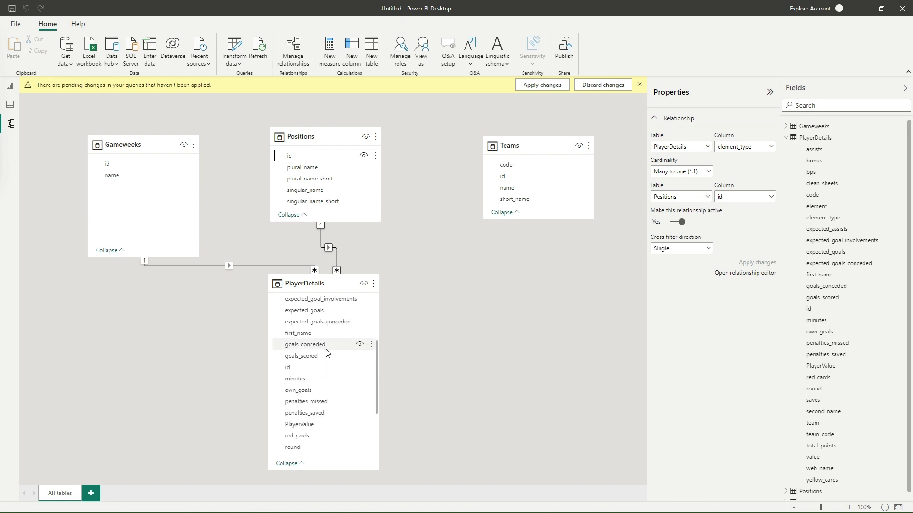
{"action": "scroll", "coordinate": [326, 351], "scroll_direction": "up", "scroll_amount": 3}
{"action": "scroll", "coordinate": [311, 359], "scroll_direction": "down", "scroll_amount": 2}
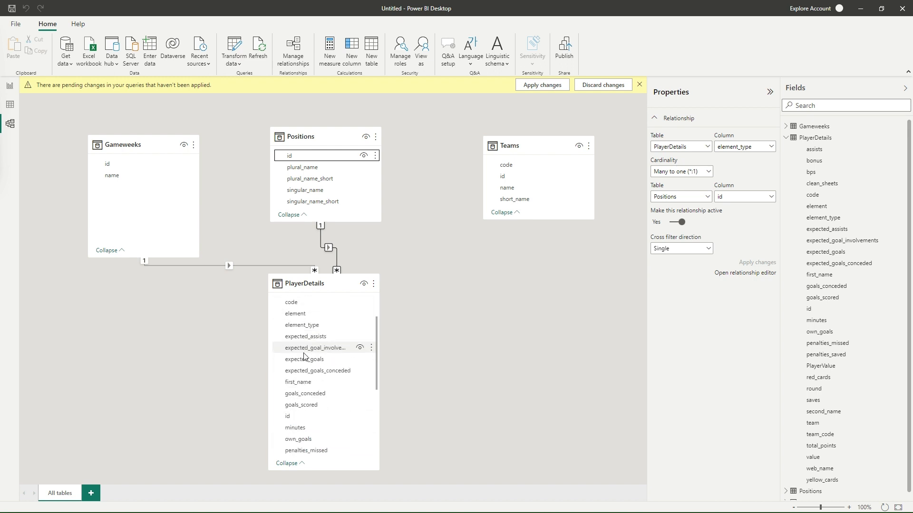
{"action": "scroll", "coordinate": [319, 385], "scroll_direction": "down", "scroll_amount": 5}
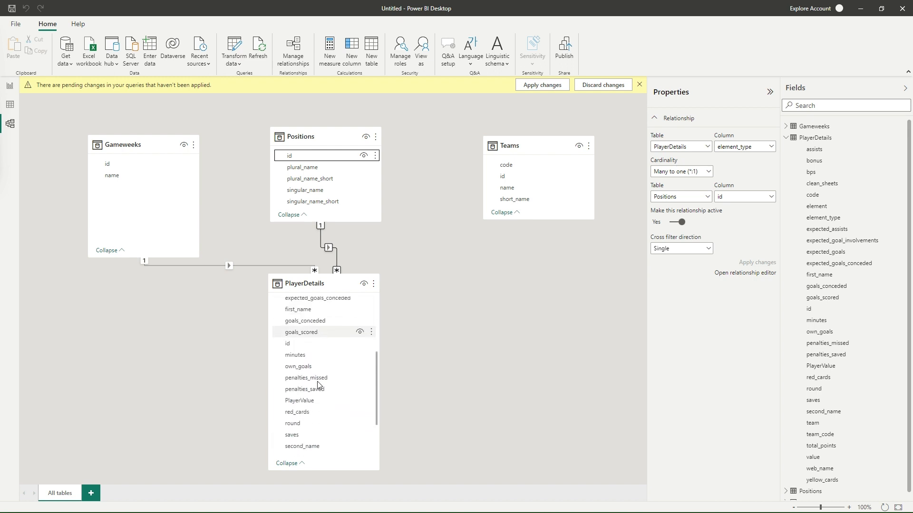
{"action": "scroll", "coordinate": [316, 387], "scroll_direction": "down", "scroll_amount": 1}
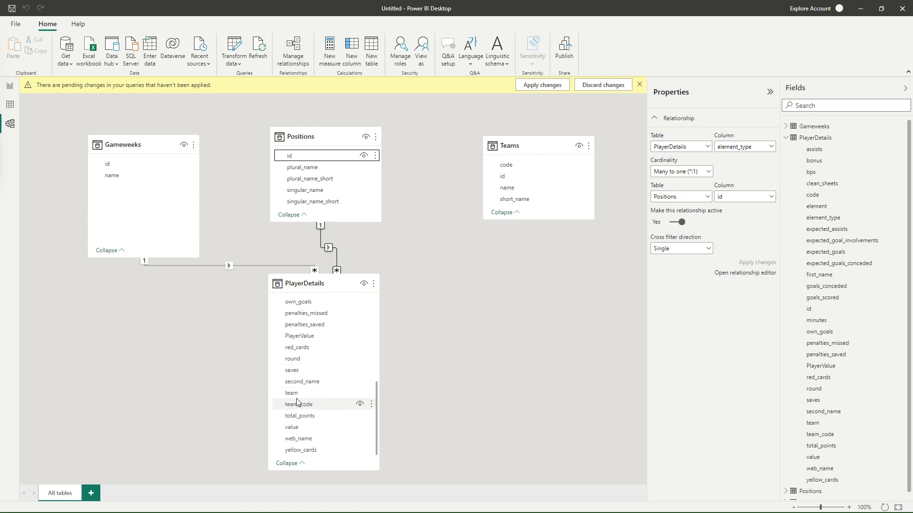
{"action": "left_click", "coordinate": [292, 397]}
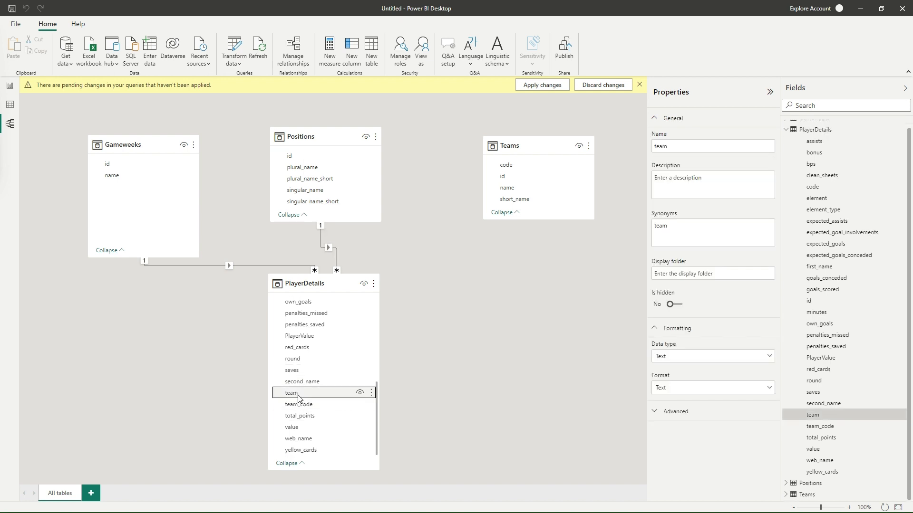
{"action": "left_click_drag", "start_coordinate": [298, 398], "coordinate": [515, 179]}
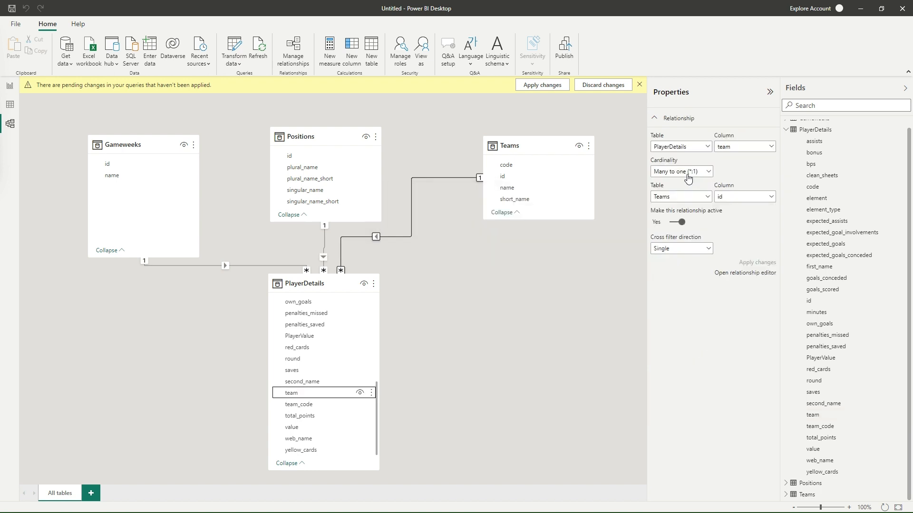
{"action": "left_click", "coordinate": [518, 346]}
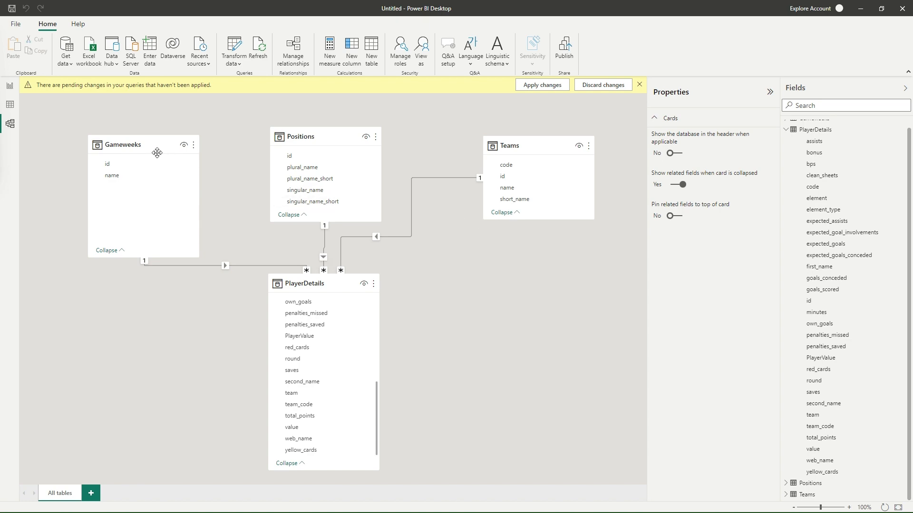
Switch to the report view and add an empty matrix visual to the page.
{"action": "left_click", "coordinate": [9, 85]}
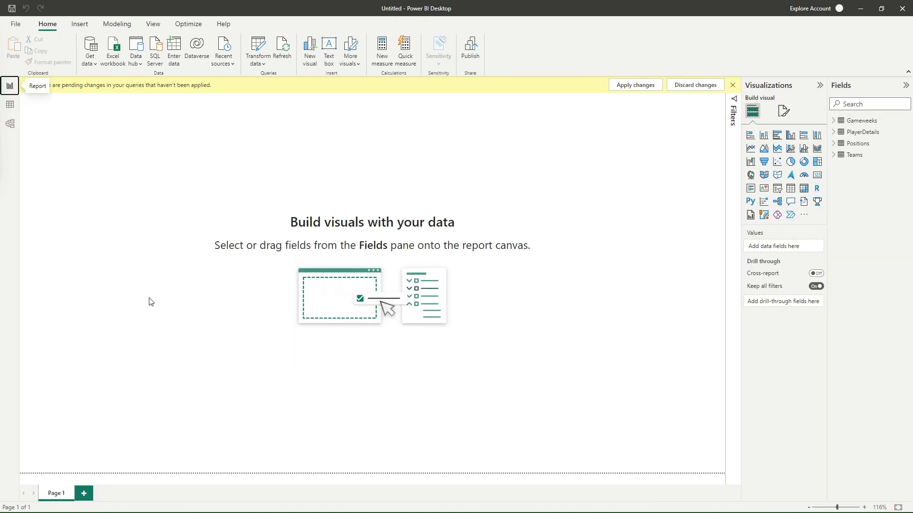
{"action": "left_click", "coordinate": [10, 123]}
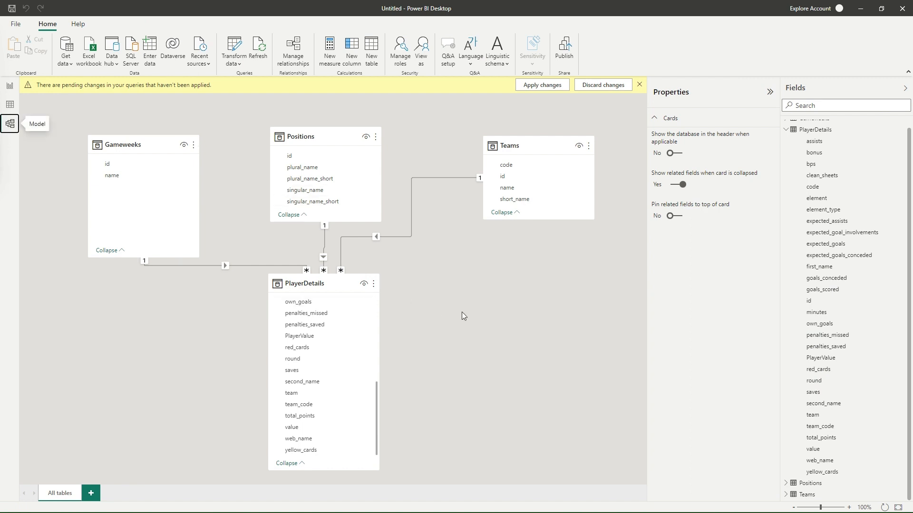
{"action": "left_click", "coordinate": [10, 87]}
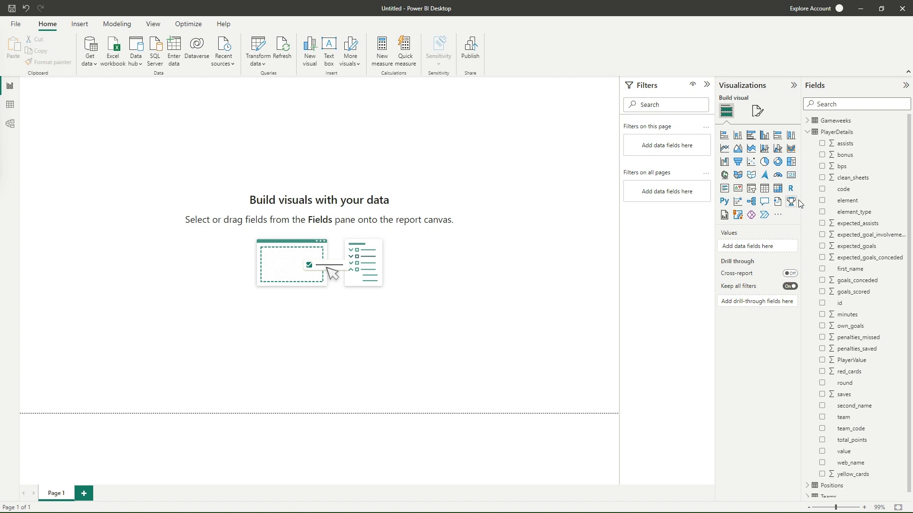
{"action": "left_click", "coordinate": [776, 190]}
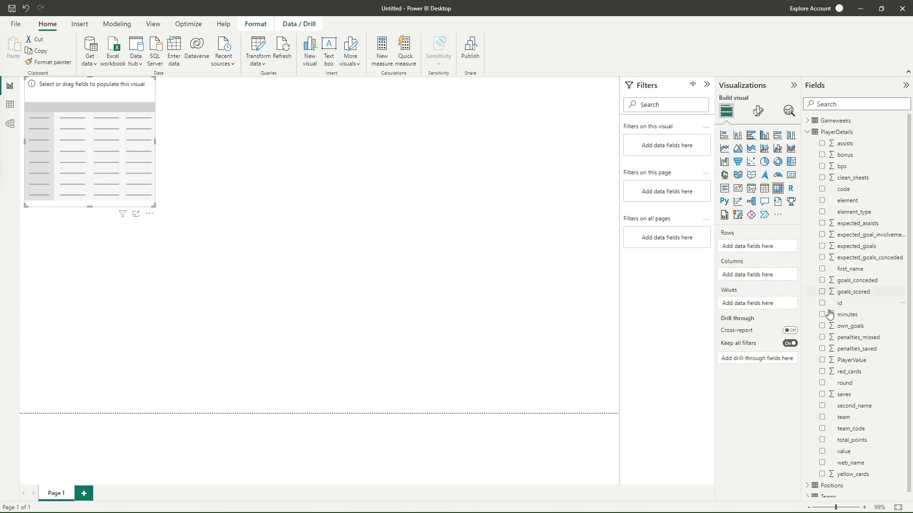
Add goals_scored, assists, expected_goals and expected_assists from PlayerDetails as the matrix values, and enlarge the visual.
{"action": "left_click", "coordinate": [822, 293]}
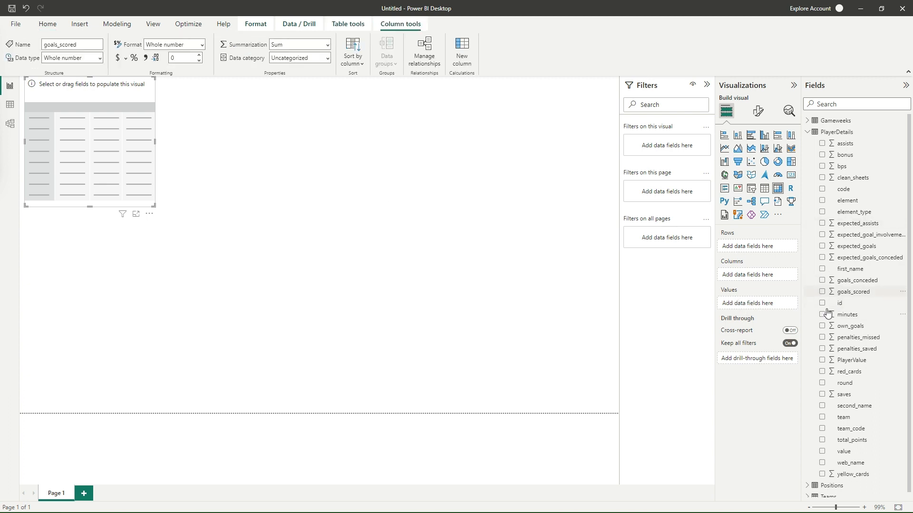
{"action": "left_click", "coordinate": [822, 294]}
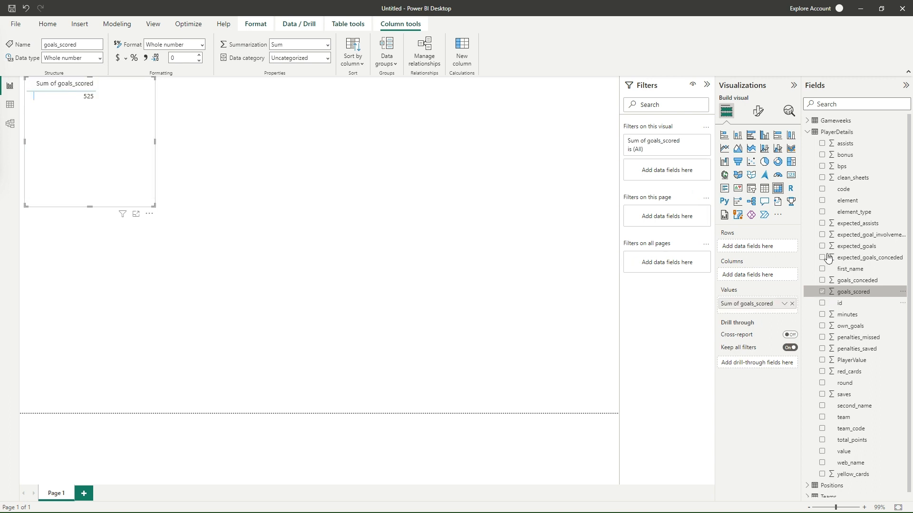
{"action": "left_click", "coordinate": [822, 143]}
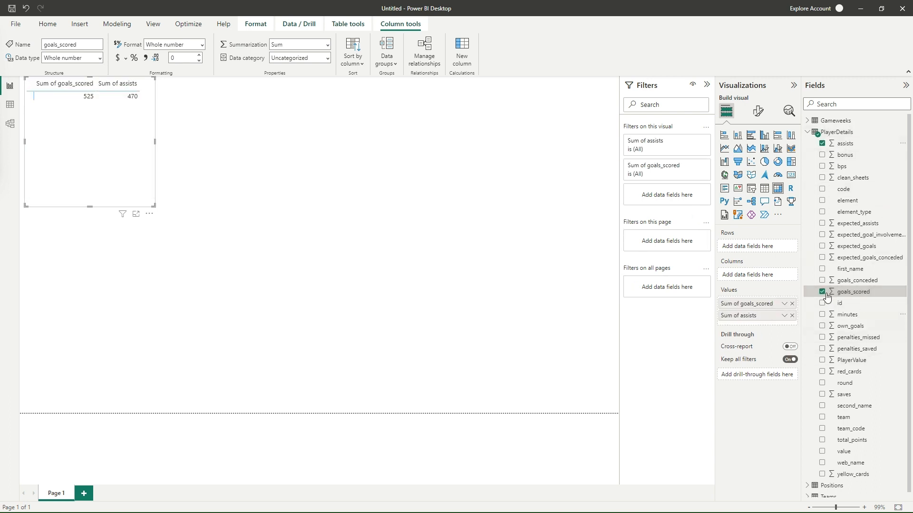
{"action": "left_click", "coordinate": [822, 247]}
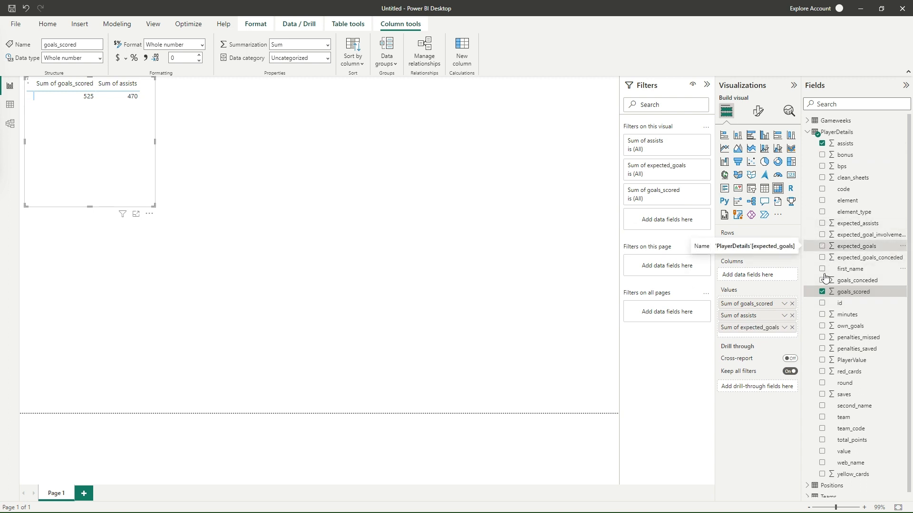
{"action": "left_click", "coordinate": [822, 224]}
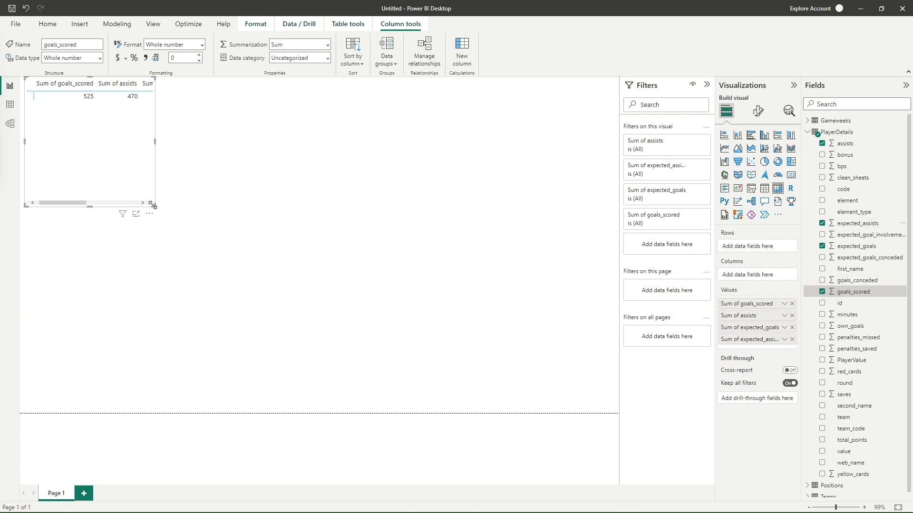
{"action": "left_click_drag", "start_coordinate": [153, 206], "coordinate": [397, 308]}
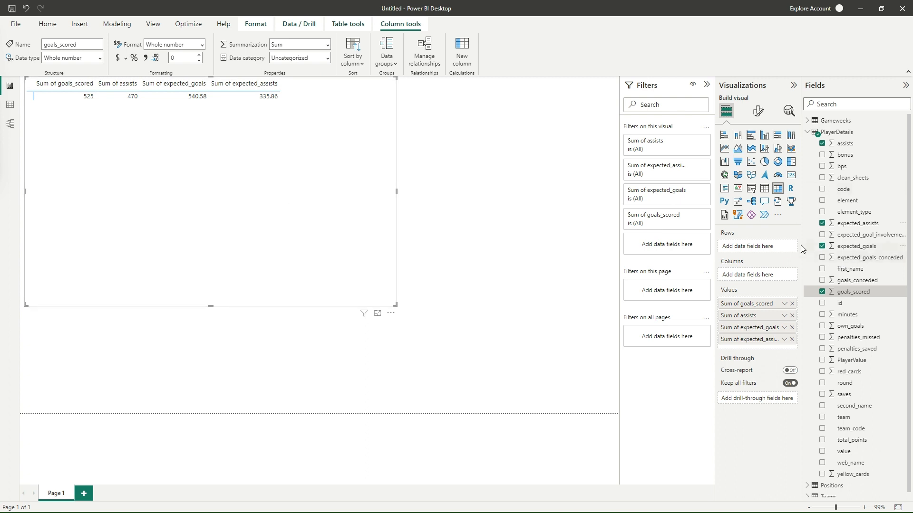
Use web_name from PlayerDetails as the matrix rows and sort the players by goals scored in descending order.
{"action": "left_click", "coordinate": [807, 132]}
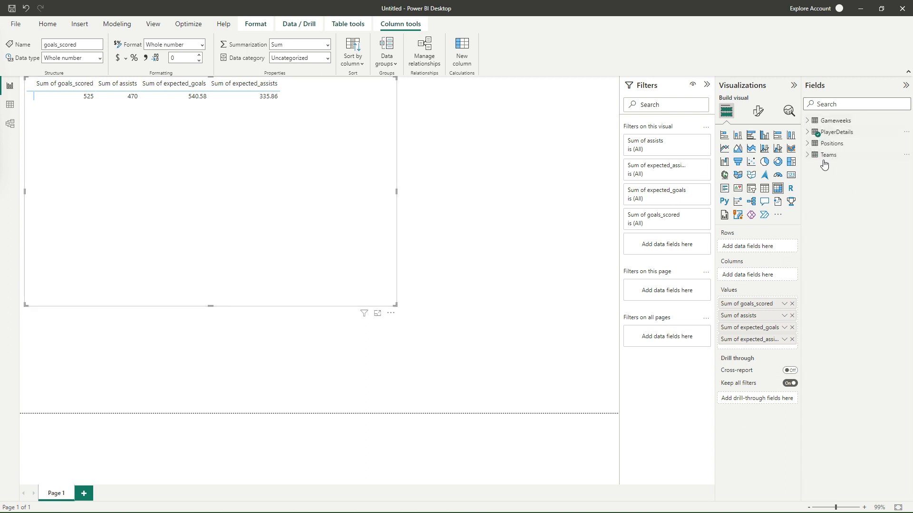
{"action": "left_click", "coordinate": [807, 132]}
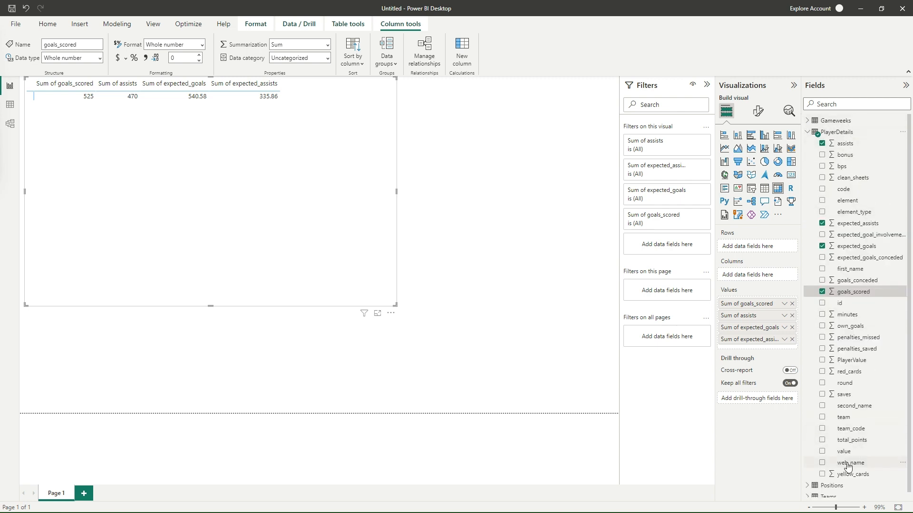
{"action": "left_click_drag", "start_coordinate": [848, 463], "coordinate": [766, 247]}
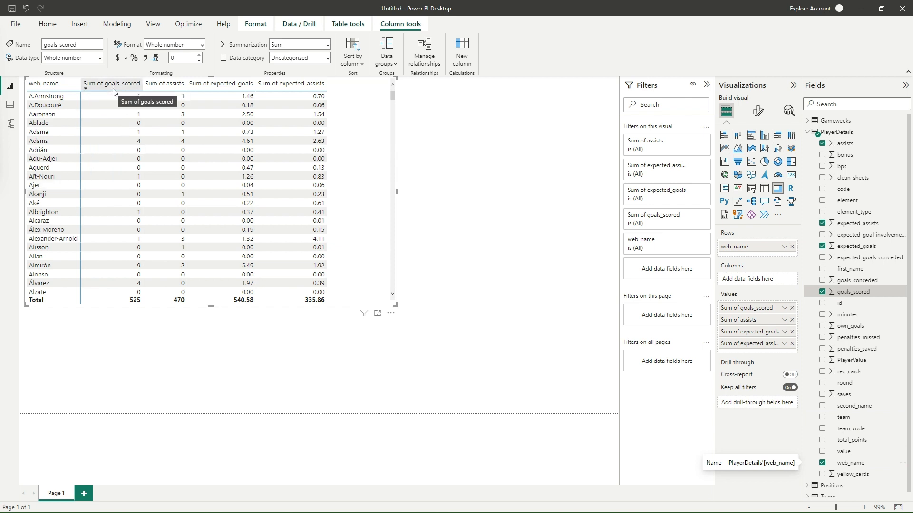
{"action": "left_click", "coordinate": [88, 94]}
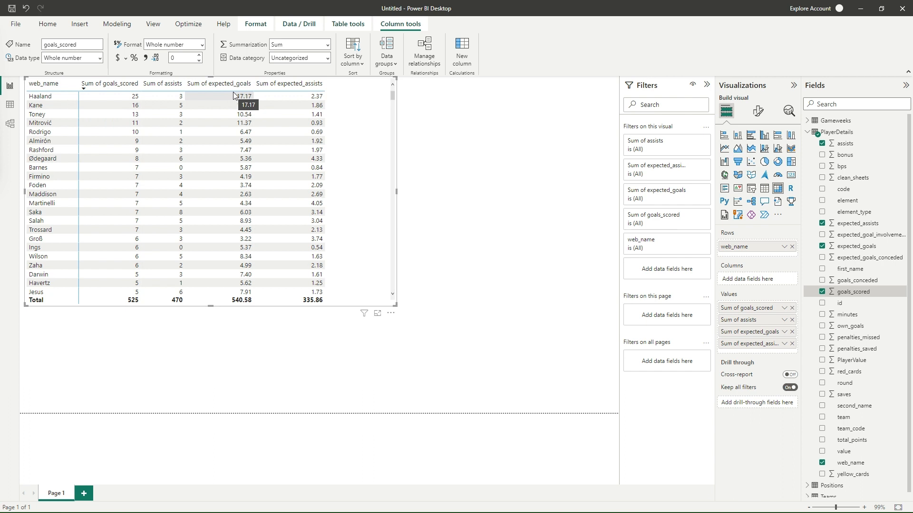
Use the name field of the Gameweeks table as the matrix columns.
{"action": "left_click", "coordinate": [811, 133]}
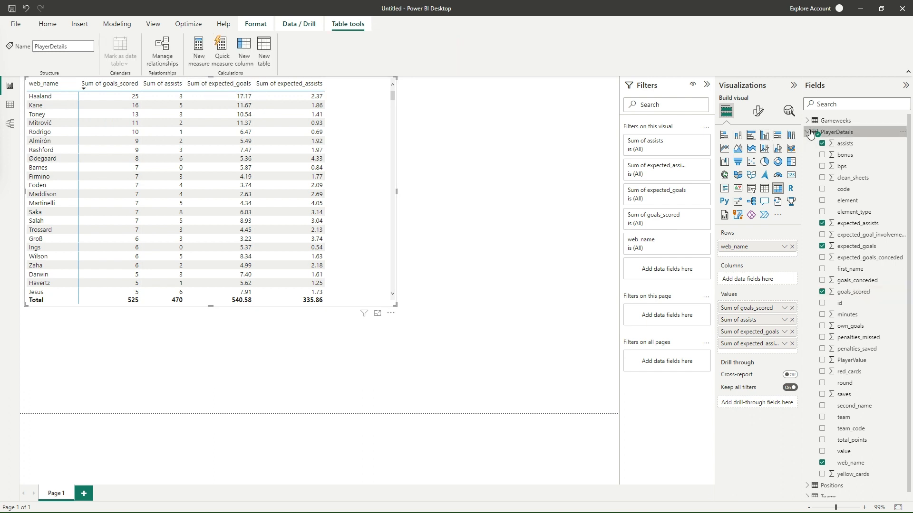
{"action": "left_click", "coordinate": [809, 134]}
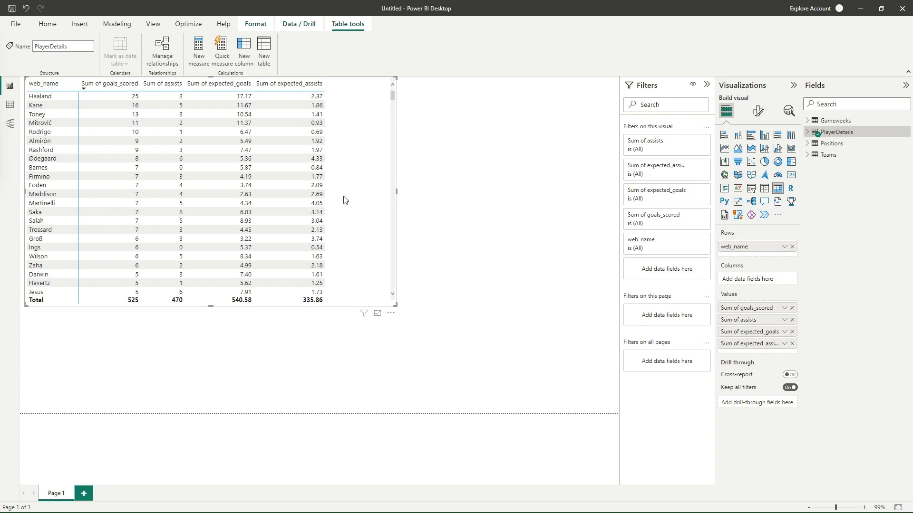
{"action": "left_click", "coordinate": [806, 122]}
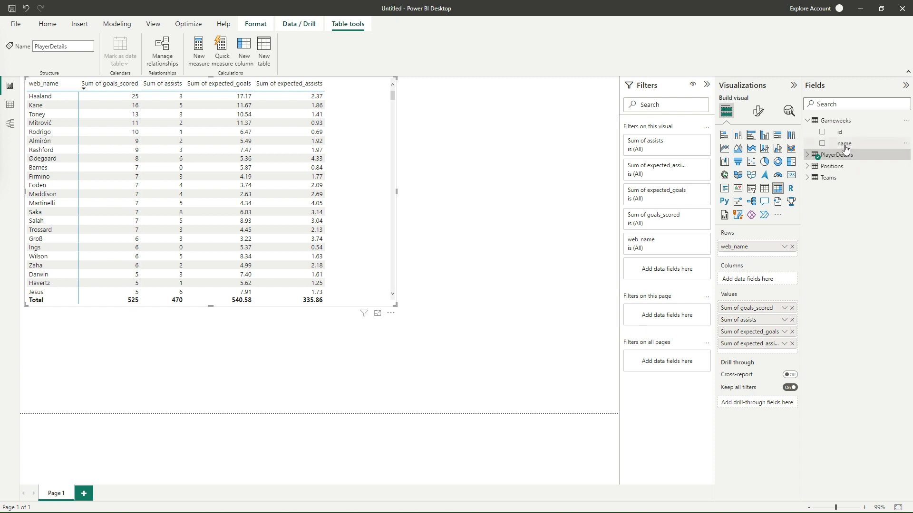
{"action": "left_click_drag", "start_coordinate": [845, 149], "coordinate": [761, 285]}
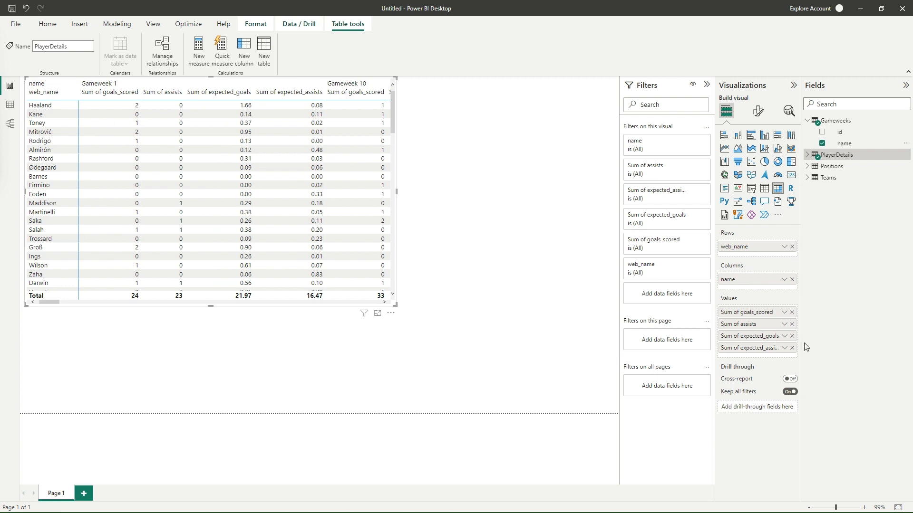
Remove expected_assists, expected_goals and assists from the matrix values, keeping only goals_scored.
{"action": "left_click", "coordinate": [791, 347]}
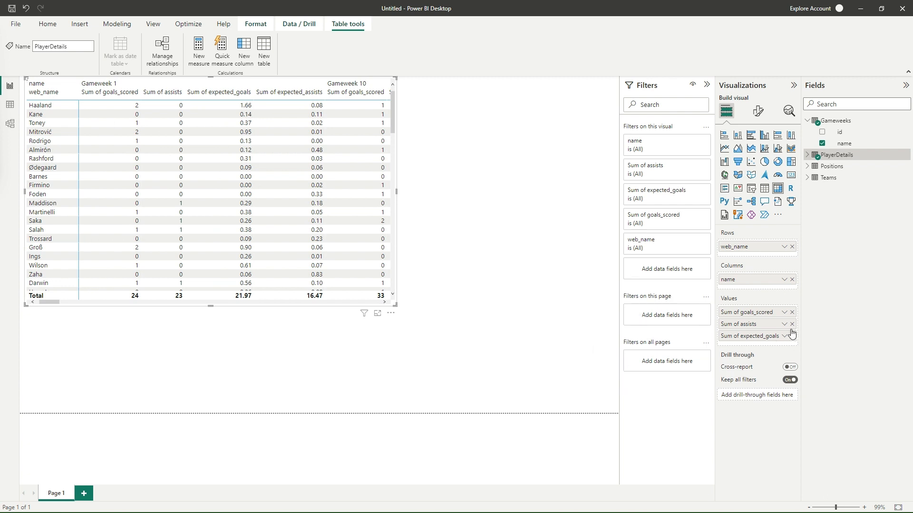
{"action": "left_click", "coordinate": [792, 336]}
{"action": "left_click", "coordinate": [791, 324]}
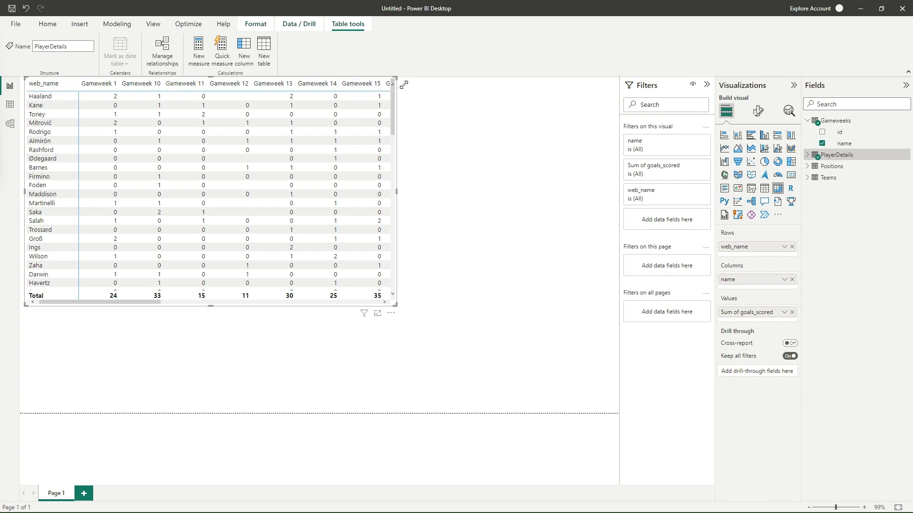
Export the matrix visual's data as a CSV file named data in the Spillion folder.
{"action": "left_click", "coordinate": [423, 159]}
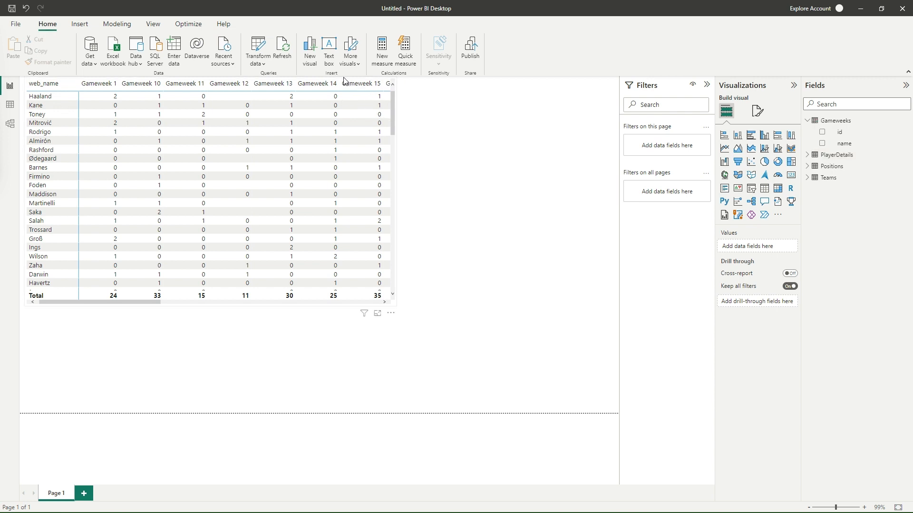
{"action": "left_click", "coordinate": [392, 79]}
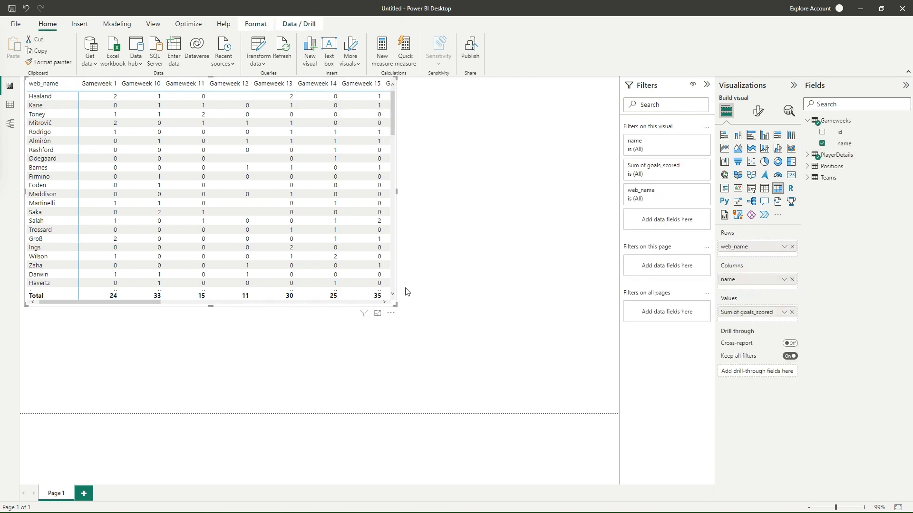
{"action": "left_click", "coordinate": [391, 314]}
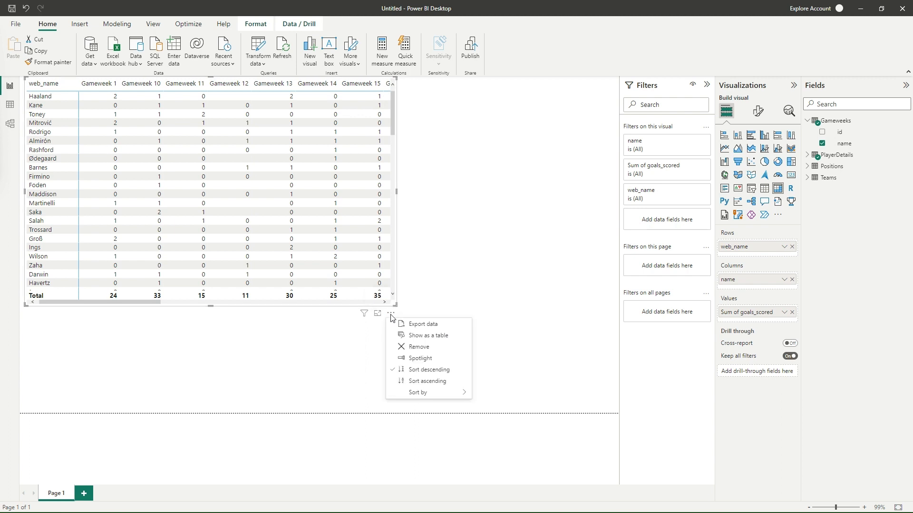
{"action": "left_click", "coordinate": [487, 394]}
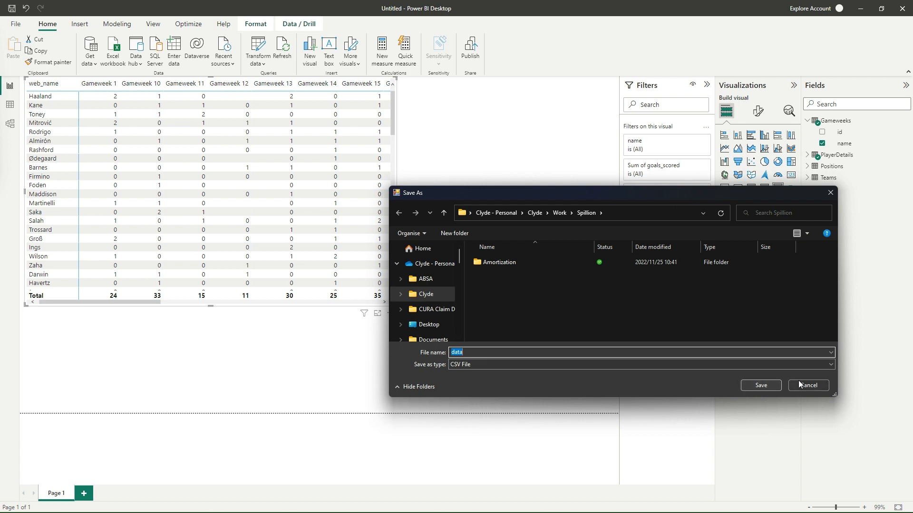
{"action": "left_click", "coordinate": [760, 386]}
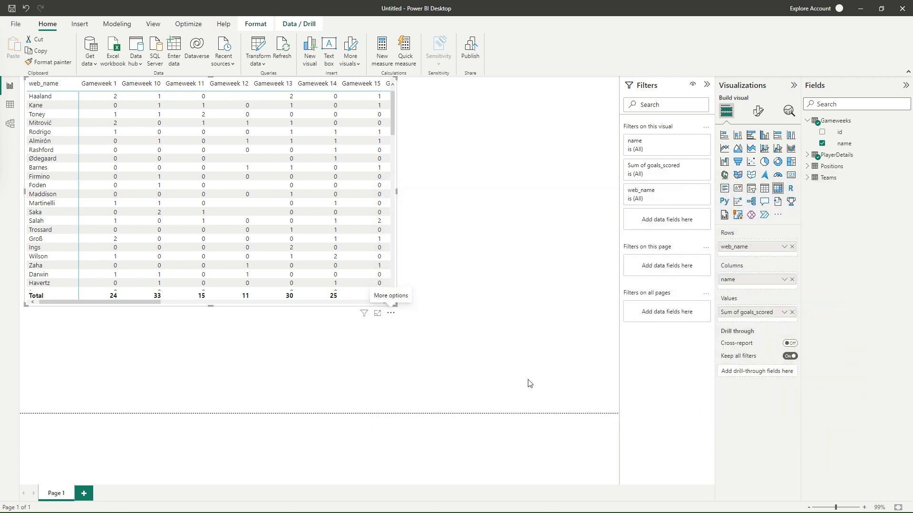